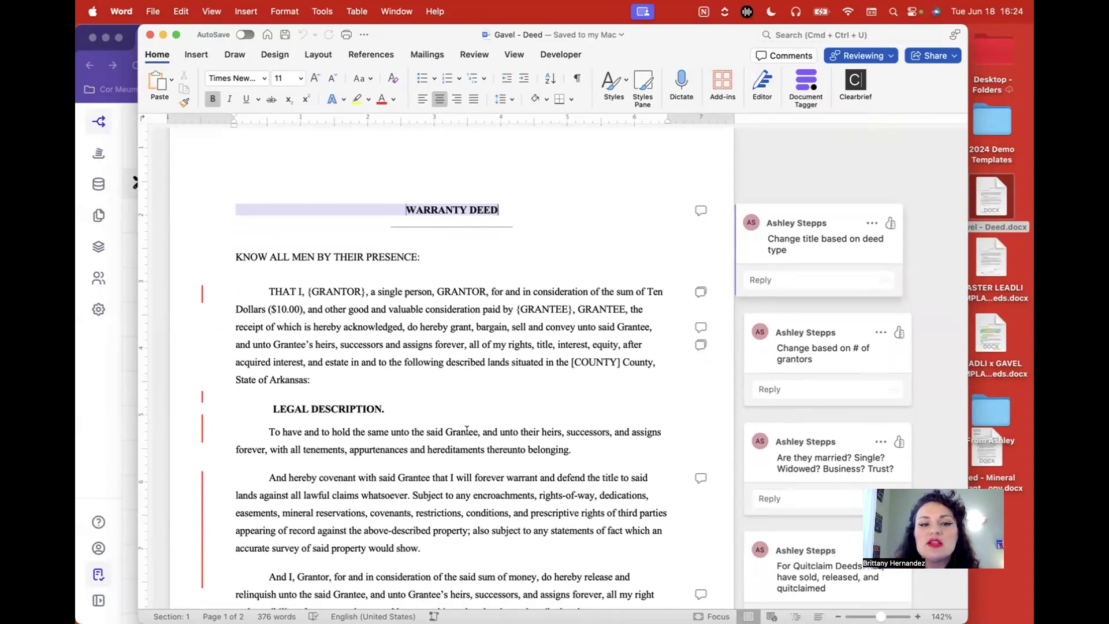
# Step: Review the Warranty Deed template's reviewer comments on title, grantors and quitclaim wording, and close the document
pyautogui.click(745, 359)
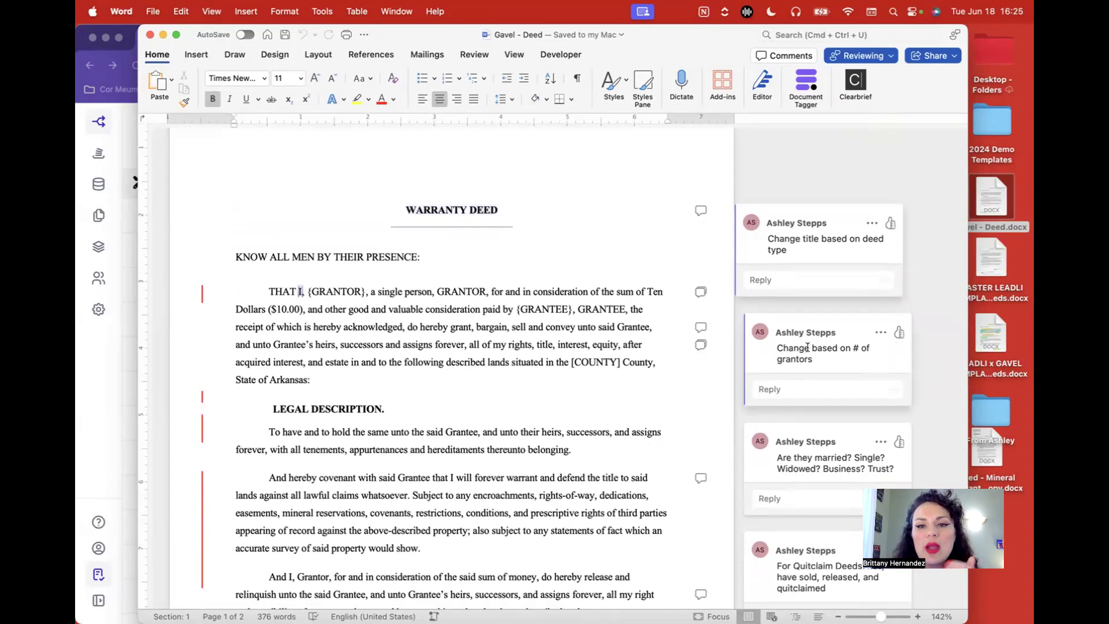
pyautogui.scroll(-5, 774, 326)
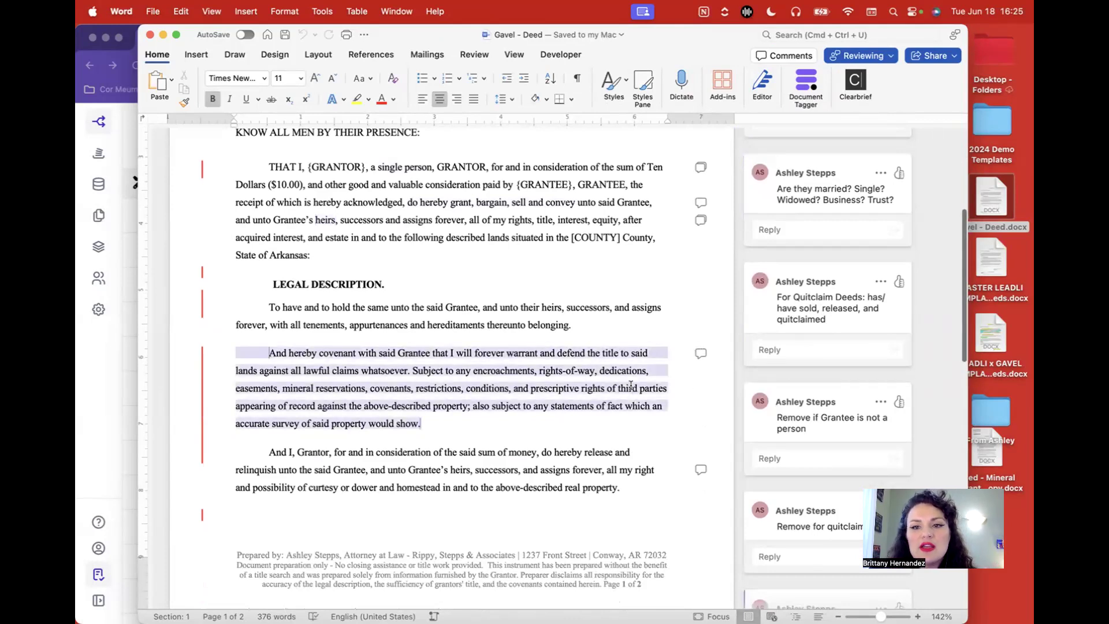
pyautogui.moveTo(631, 386)
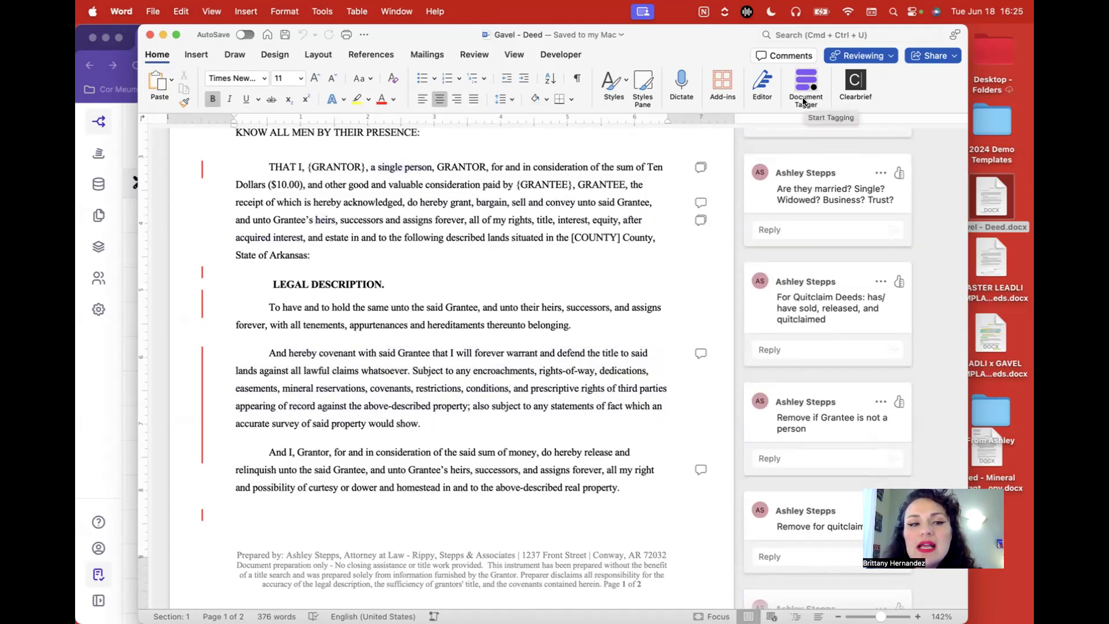
pyautogui.moveTo(690, 39); pyautogui.dragTo(751, 33)
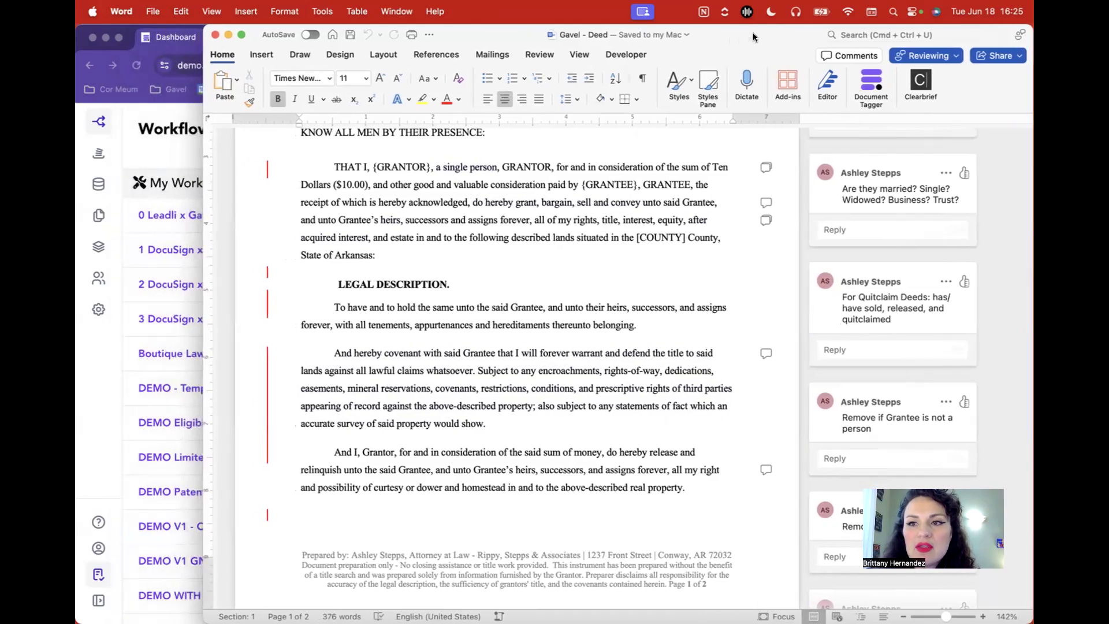
pyautogui.tripleClick(604, 433)
pyautogui.click(623, 278)
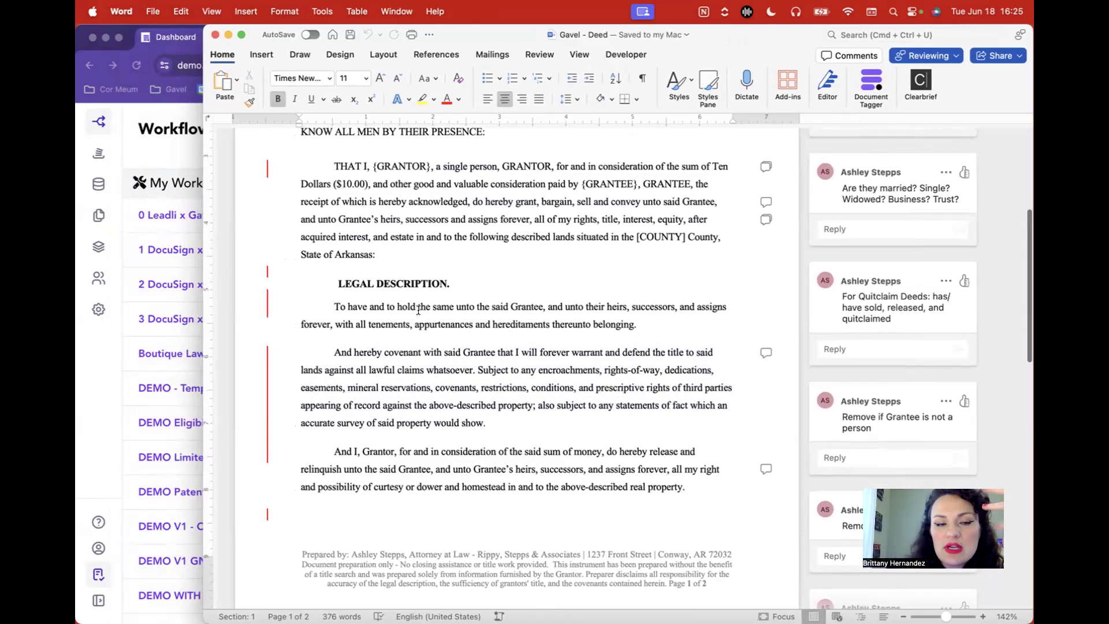
pyautogui.scroll(-2, 418, 310)
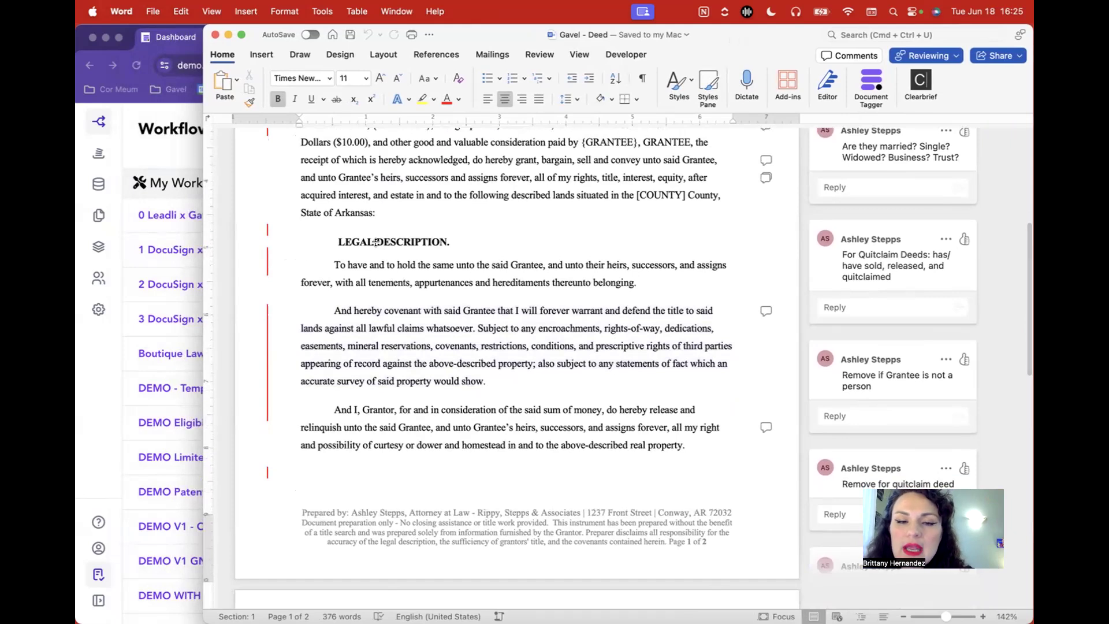
pyautogui.click(579, 162)
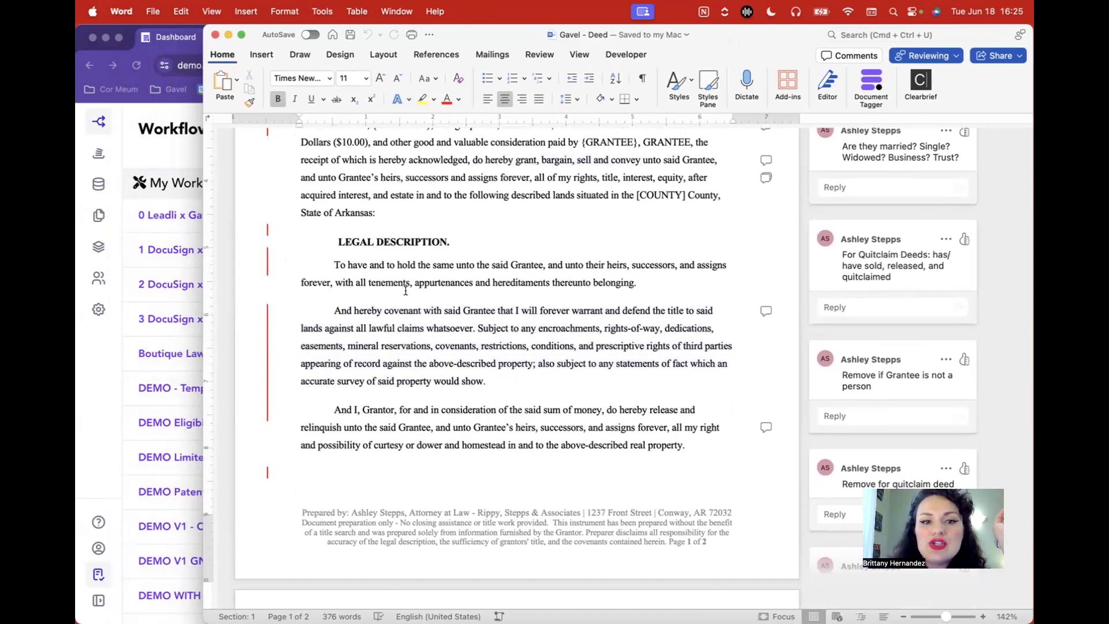
pyautogui.click(334, 305)
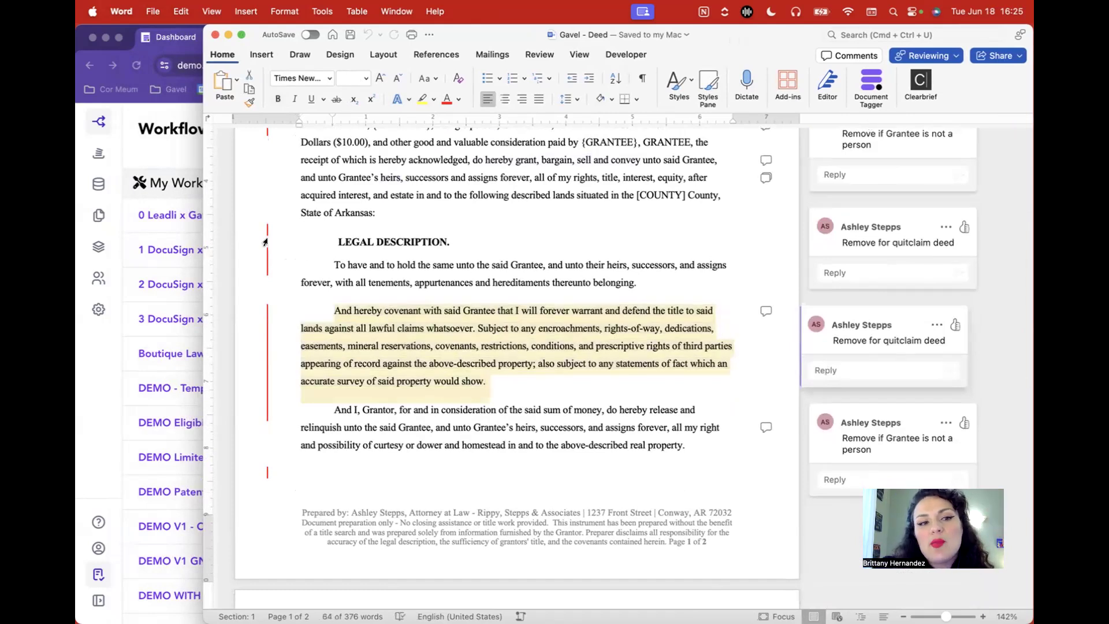
pyautogui.click(215, 37)
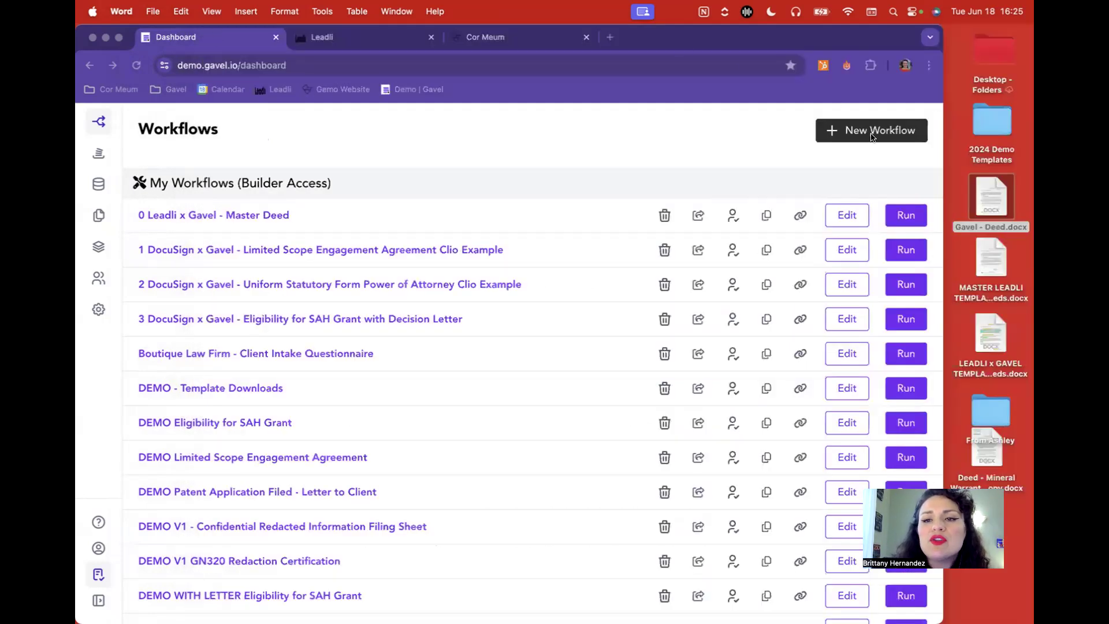
# Step: Start creating a new workflow in Gavel and look over the available starting options
pyautogui.click(959, 166)
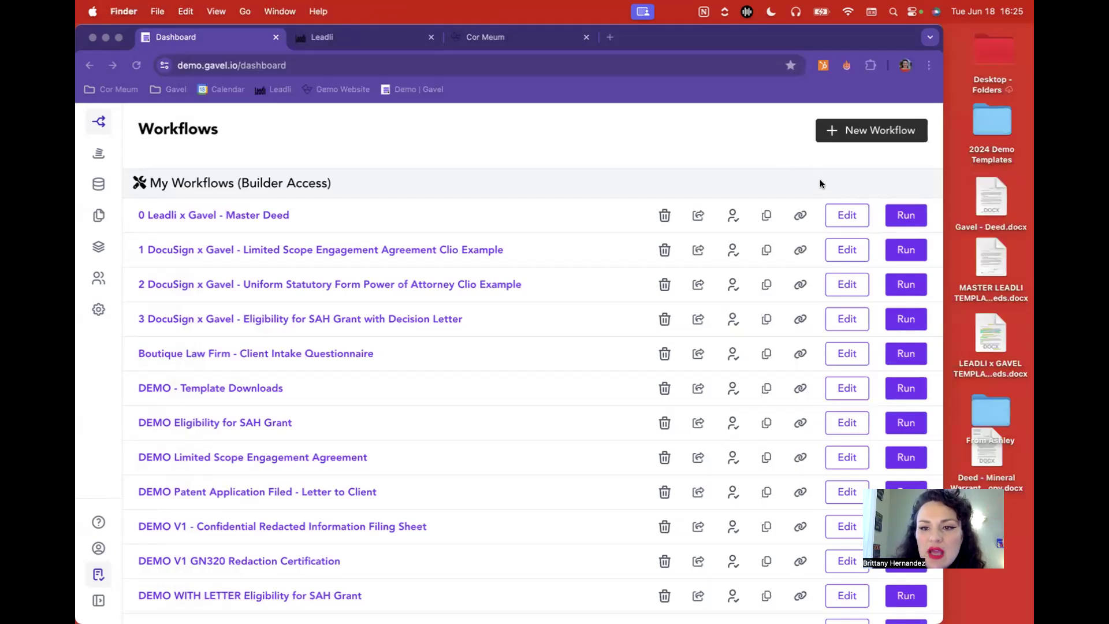
pyautogui.click(874, 130)
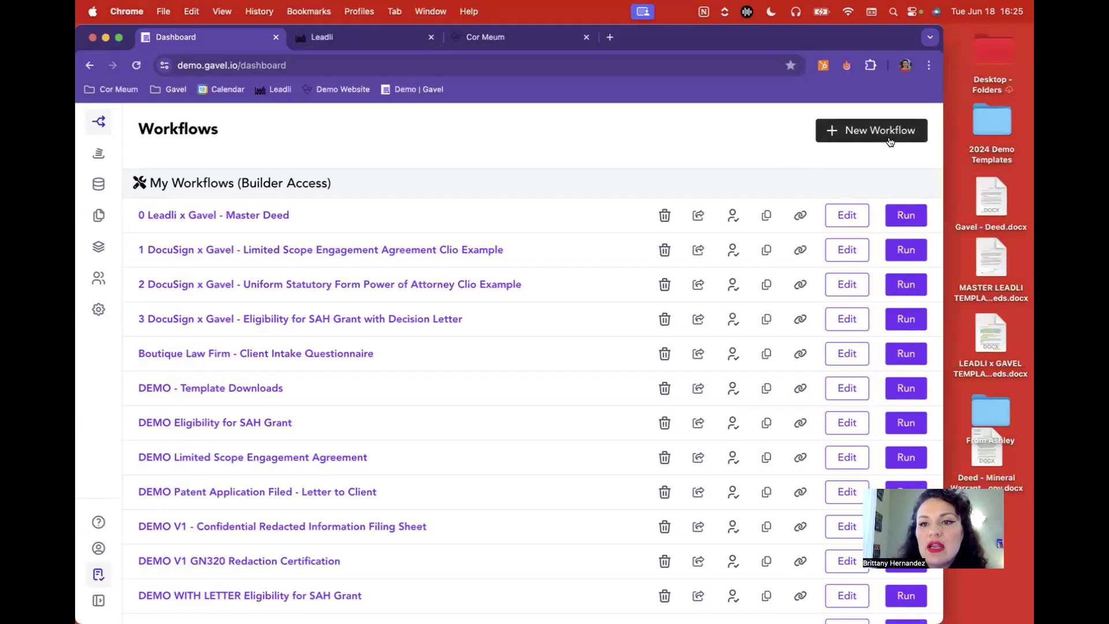
pyautogui.click(890, 132)
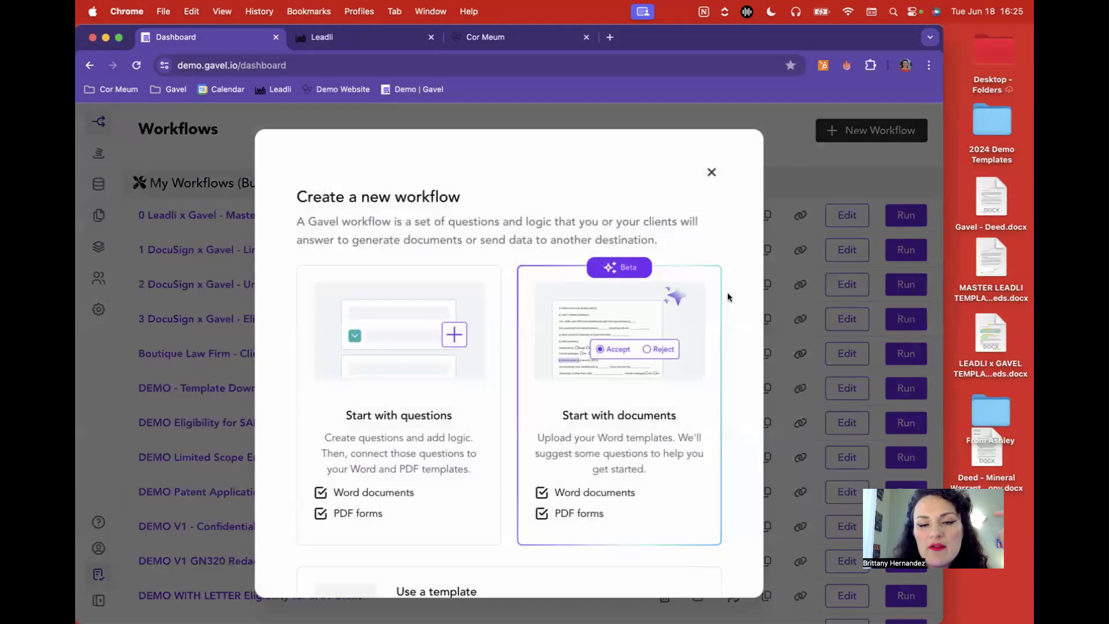
pyautogui.scroll(-5, 727, 292)
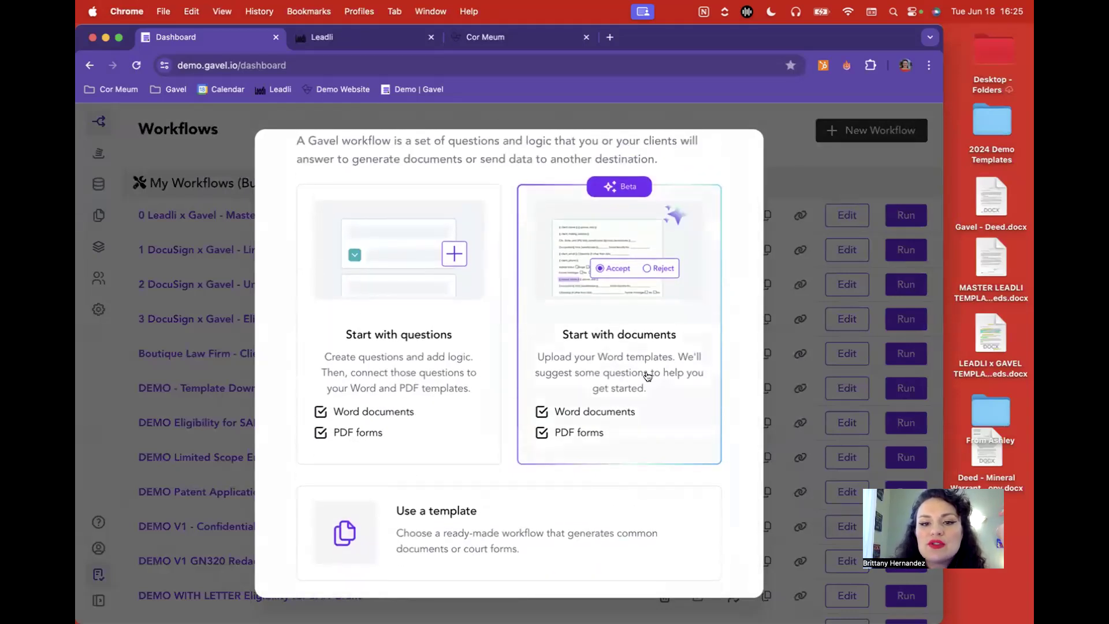
# Step: Reopen Gavel - Deed.docx in Word to check the placeholders in its opening paragraph, and close it
pyautogui.moveTo(989, 199); pyautogui.dragTo(618, 370)
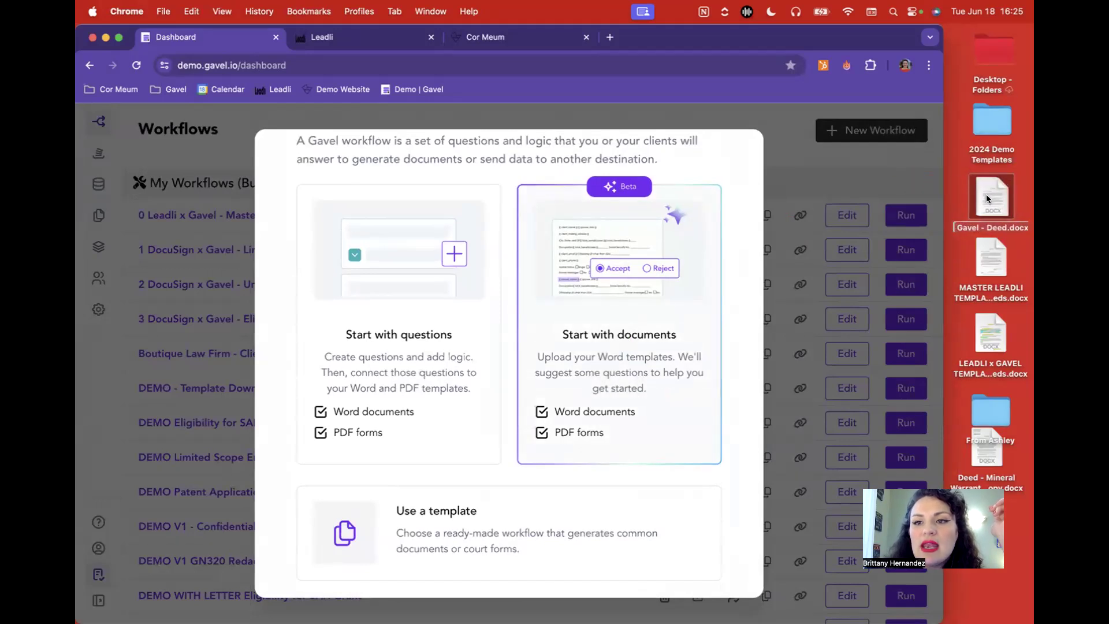
pyautogui.click(987, 198)
pyautogui.doubleClick(987, 198)
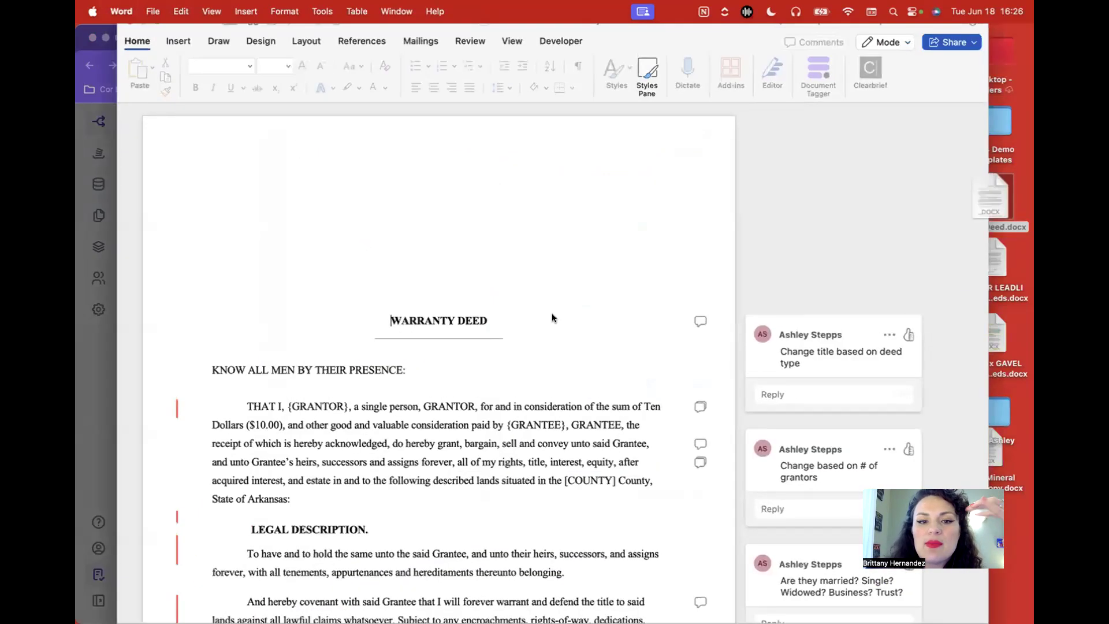
pyautogui.click(317, 413)
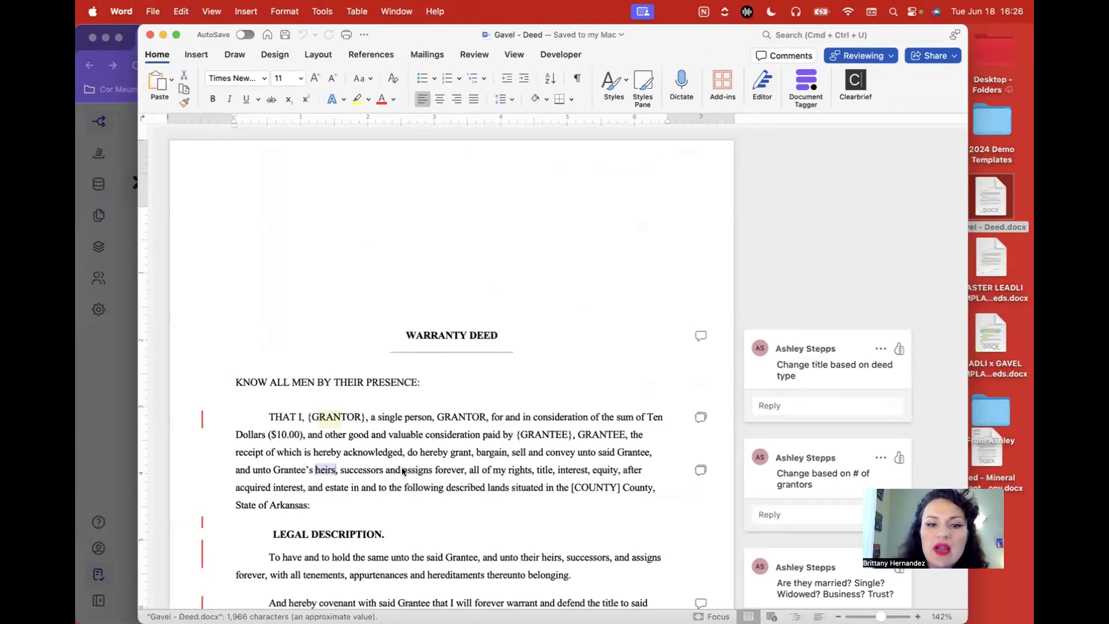
pyautogui.click(149, 35)
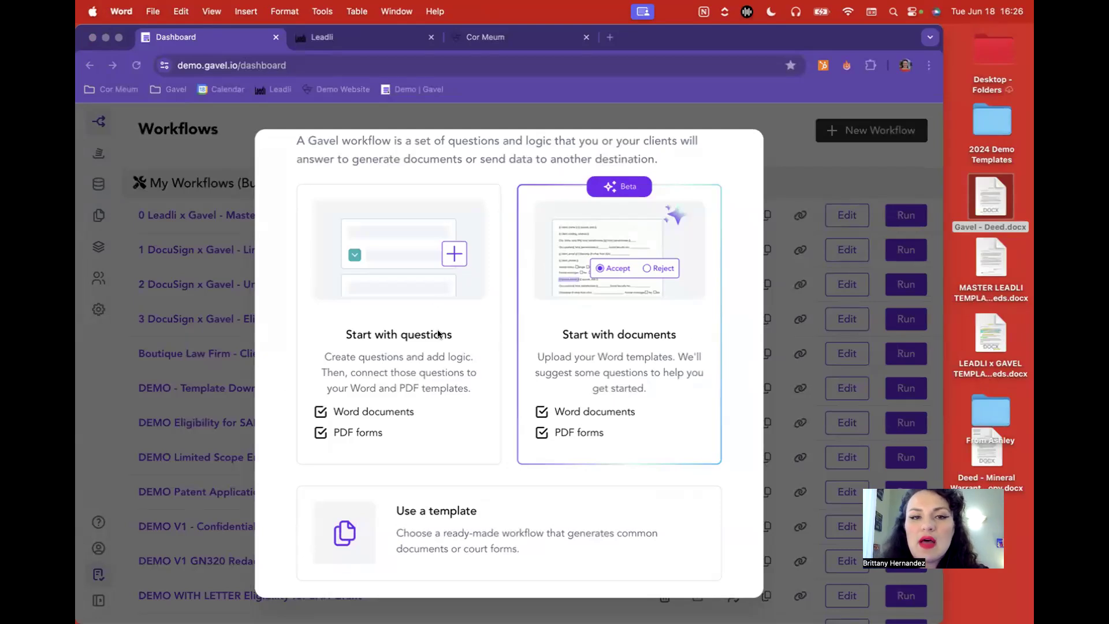
# Step: Create a workflow that starts with questions and name it "DEMO LEADLI X GAVEL"
pyautogui.click(421, 313)
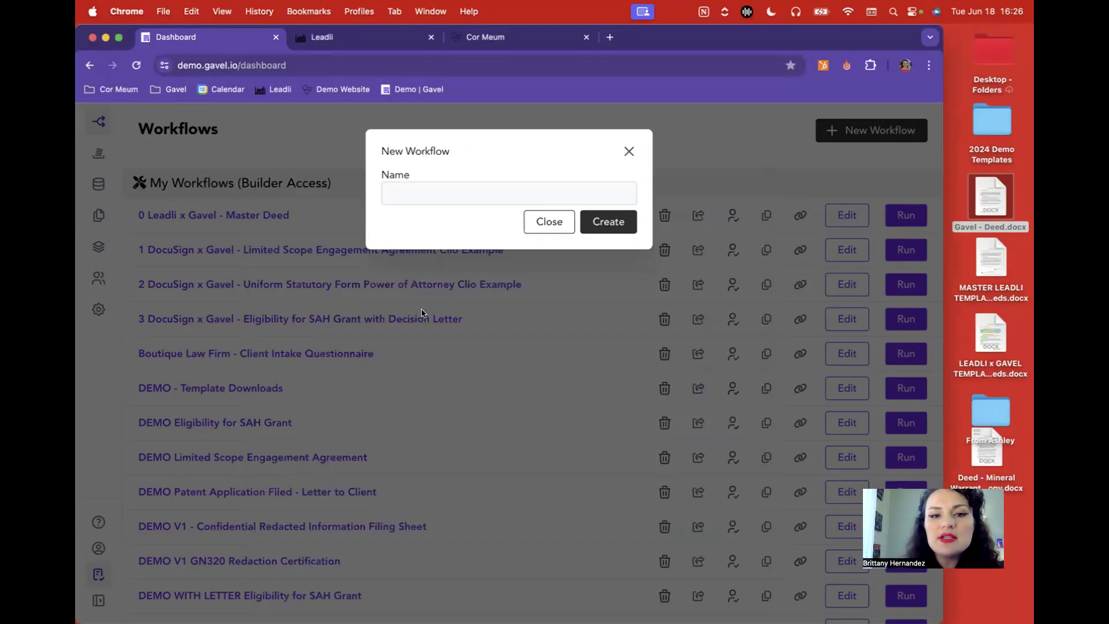
pyautogui.click(440, 195)
pyautogui.press('capslock')
pyautogui.write('DEMO ')
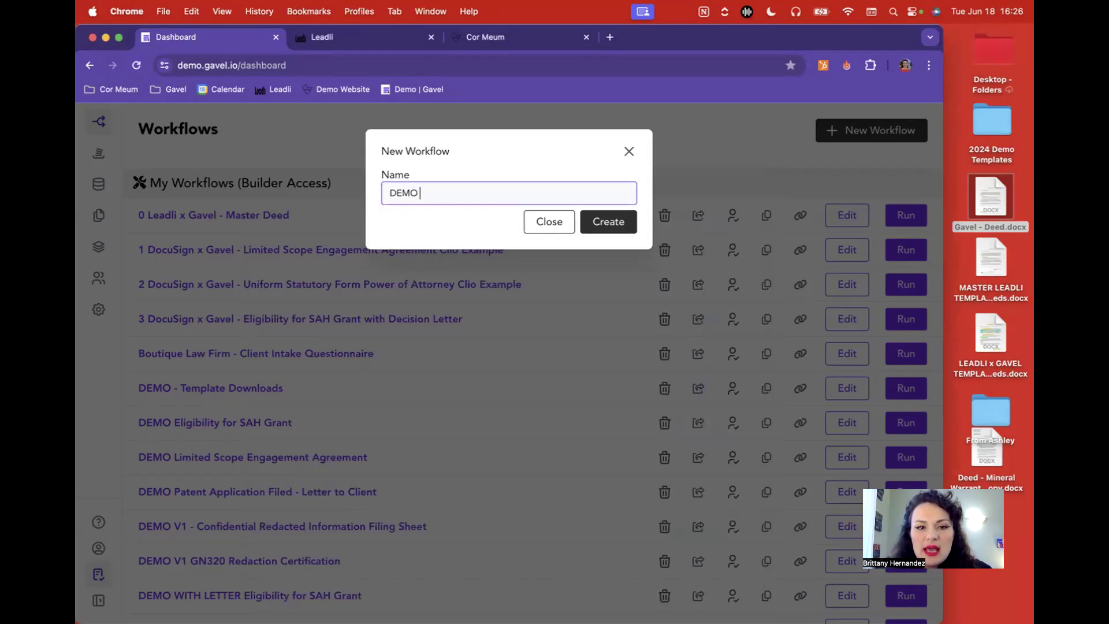
pyautogui.write('LEADLI')
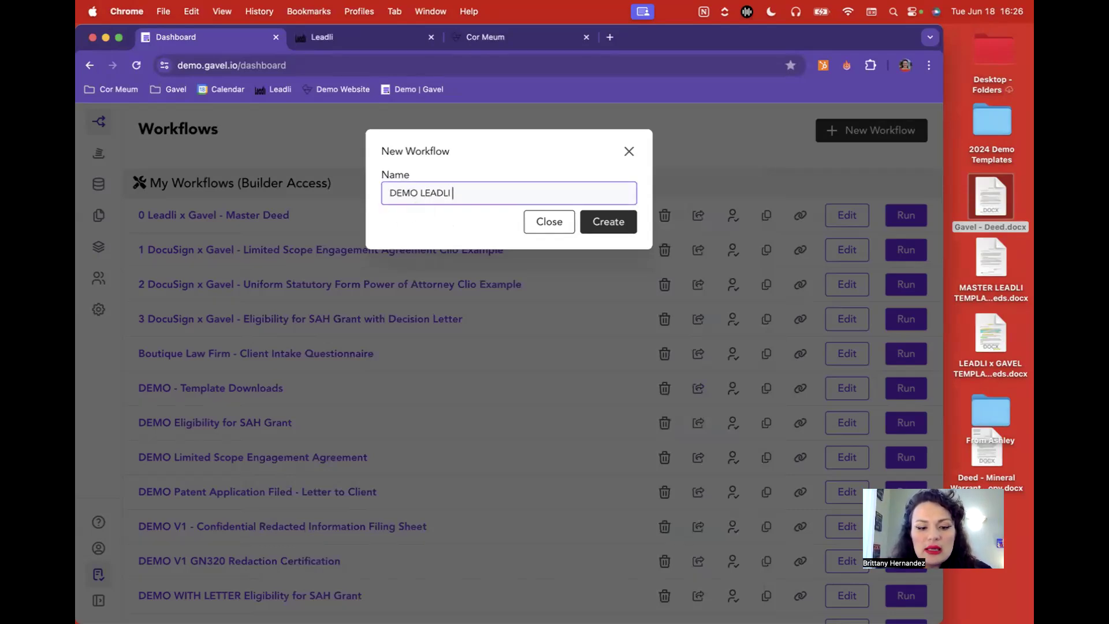
pyautogui.write(' X GAVLE')
pyautogui.press('BackSpace')
pyautogui.press('BackSpace')
pyautogui.press('BackSpace')
pyautogui.press('BackSpace')
pyautogui.write('AVEL')
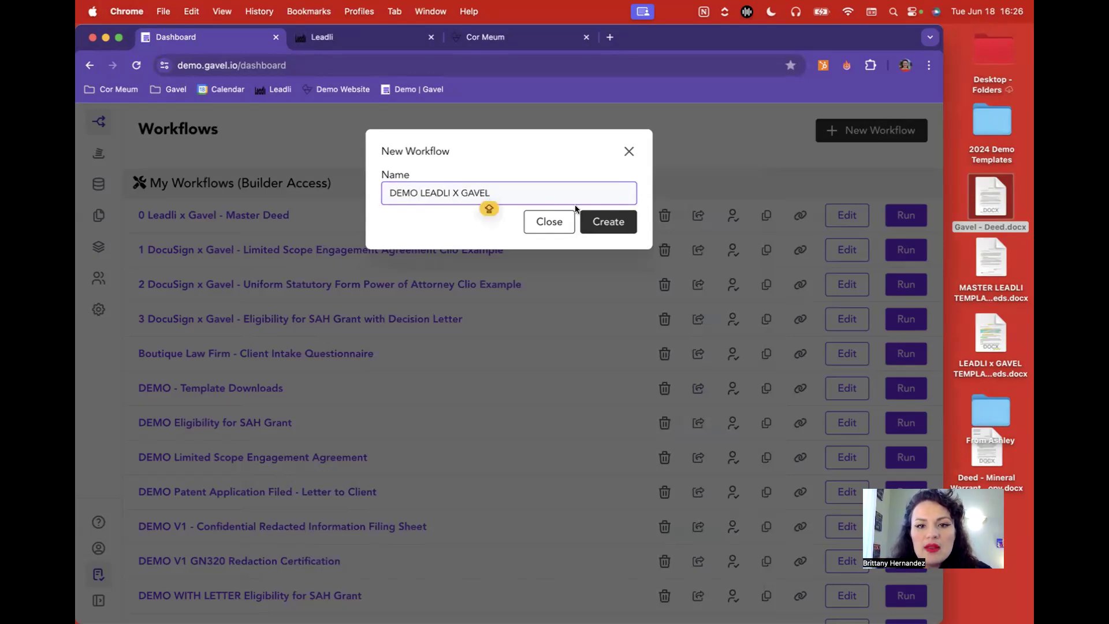
pyautogui.click(608, 222)
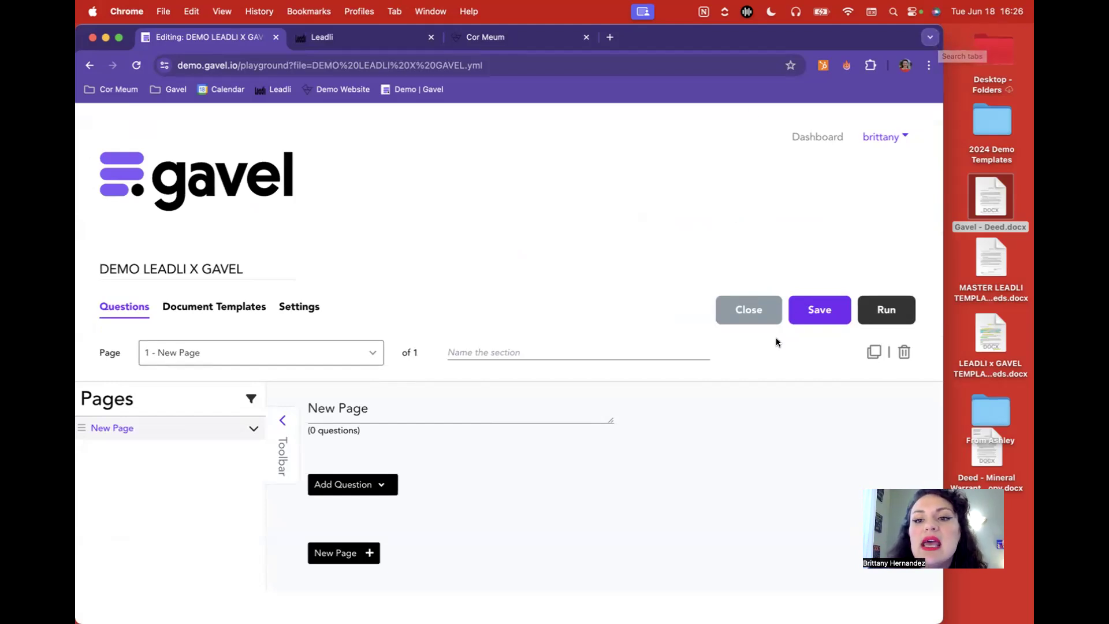
# Step: Save the DEMO LEADLI X GAVEL workflow, run it and copy the address of the running page
pyautogui.click(824, 318)
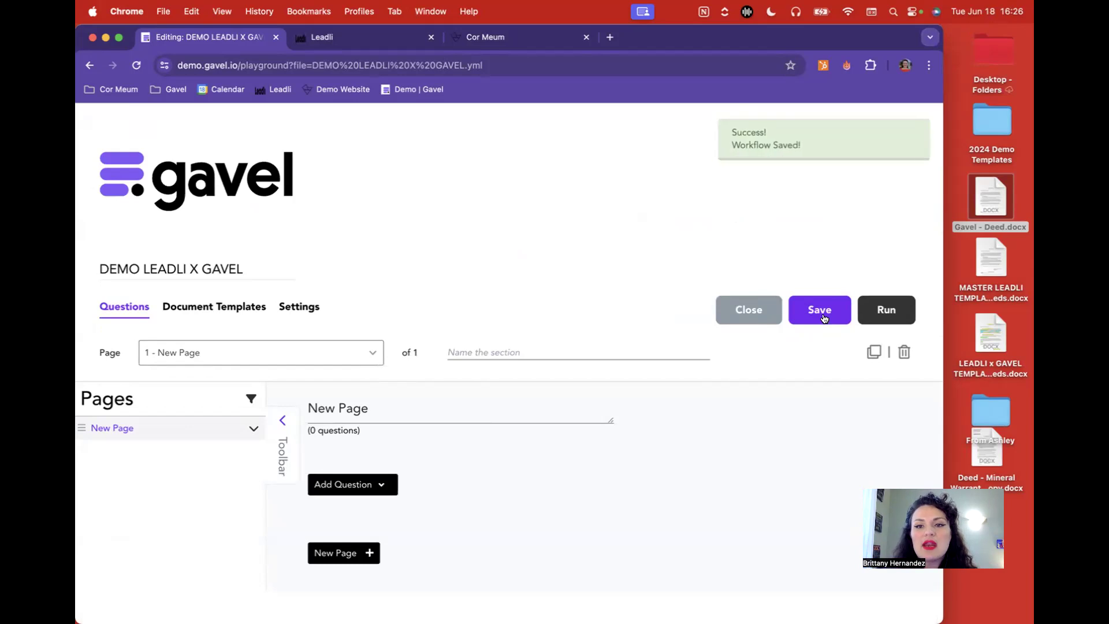
pyautogui.click(885, 312)
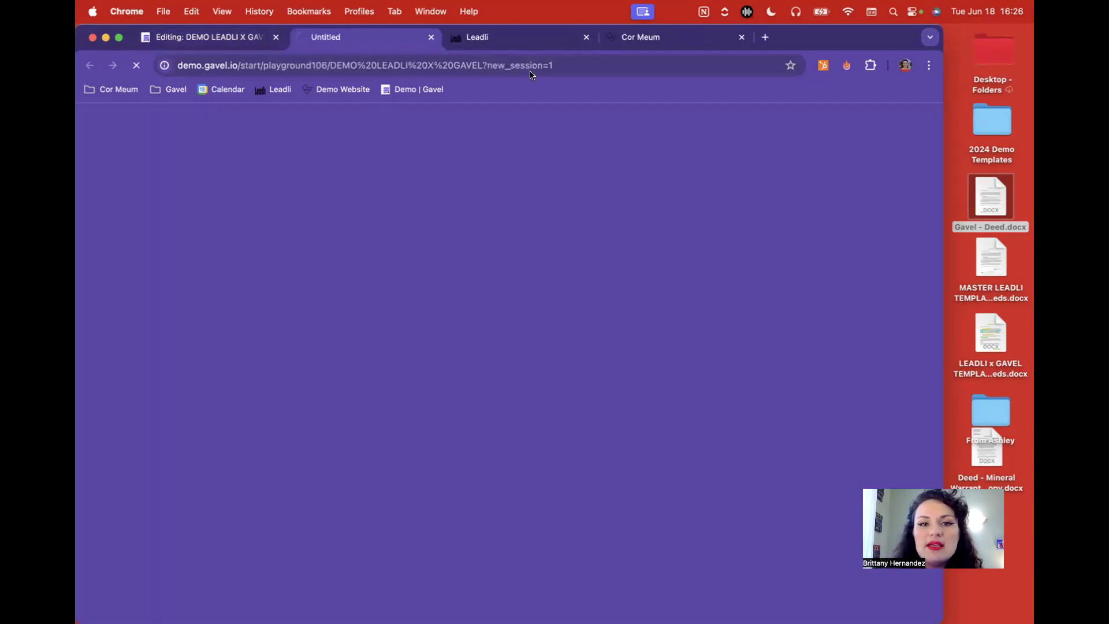
pyautogui.click(585, 63)
pyautogui.press('super+c')
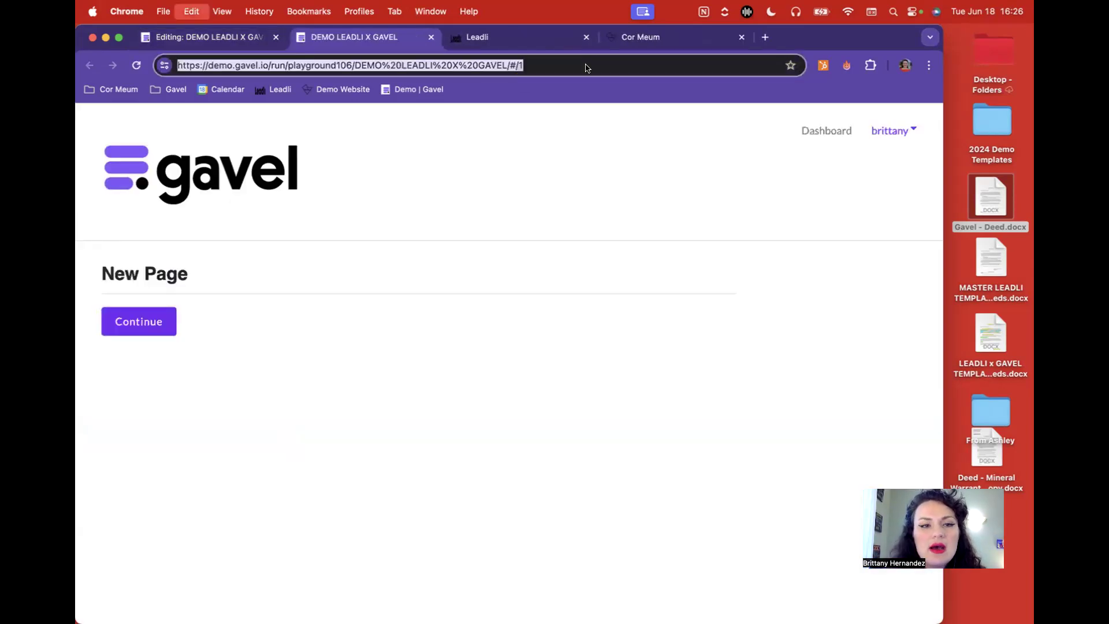
# Step: Test the copied workflow link in an incognito window through to its documents page, and close both test pages
pyautogui.click(163, 11)
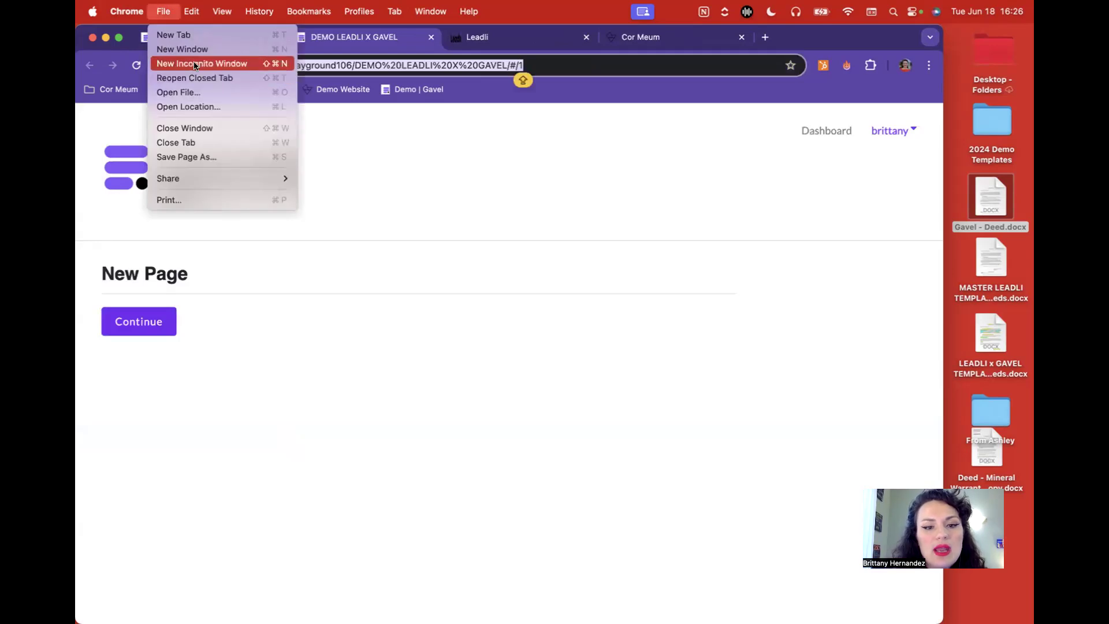
pyautogui.click(195, 65)
pyautogui.press('super+v')
pyautogui.press('Return')
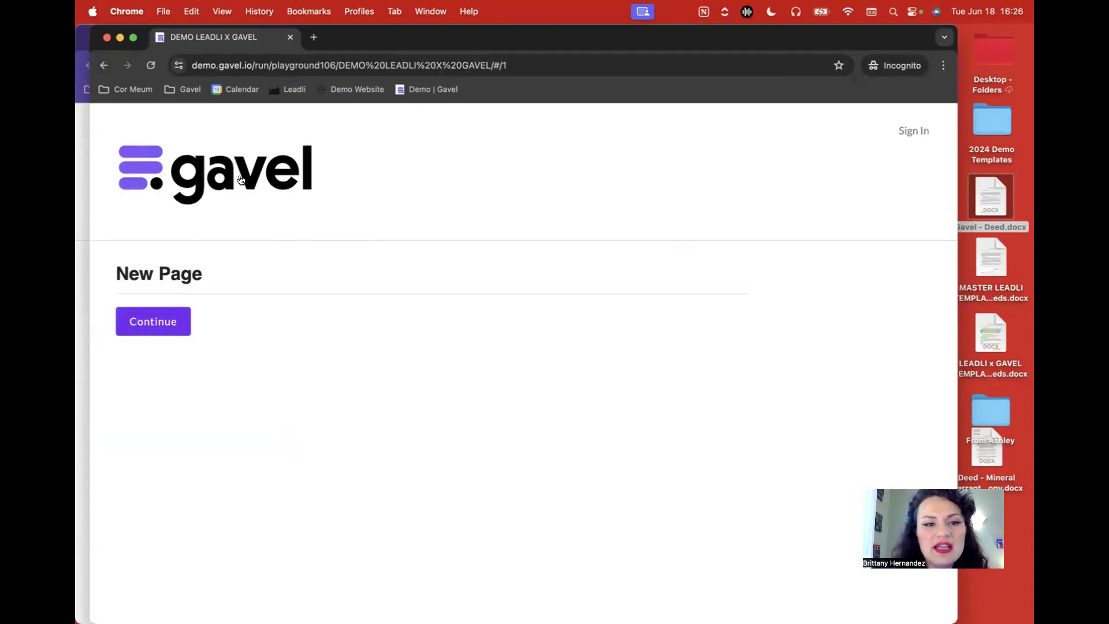
pyautogui.click(153, 321)
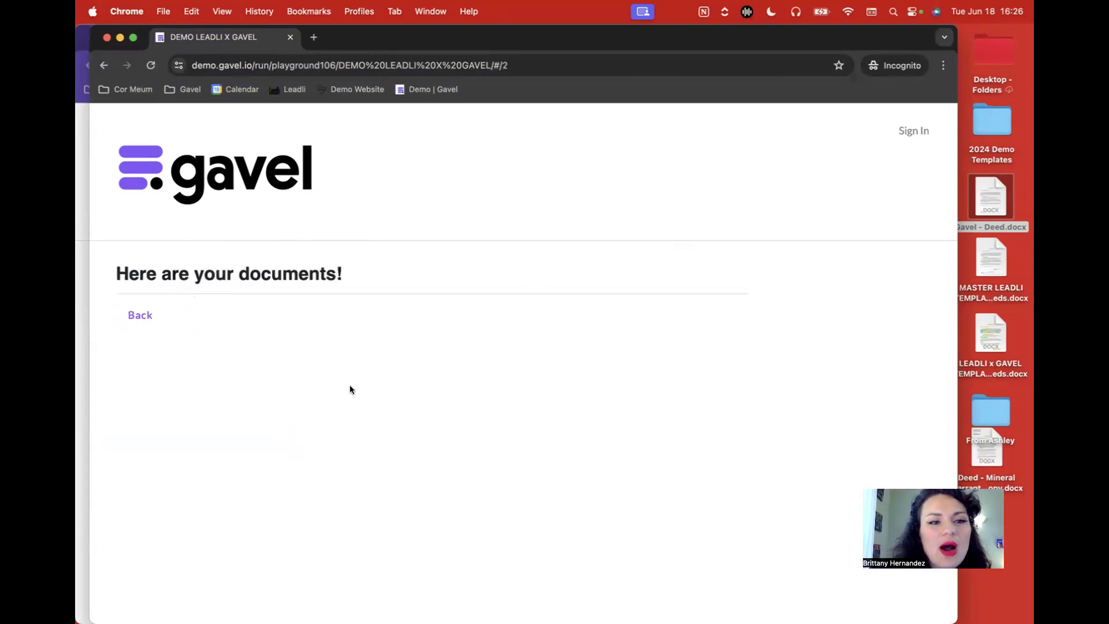
pyautogui.click(146, 314)
pyautogui.press('super+w')
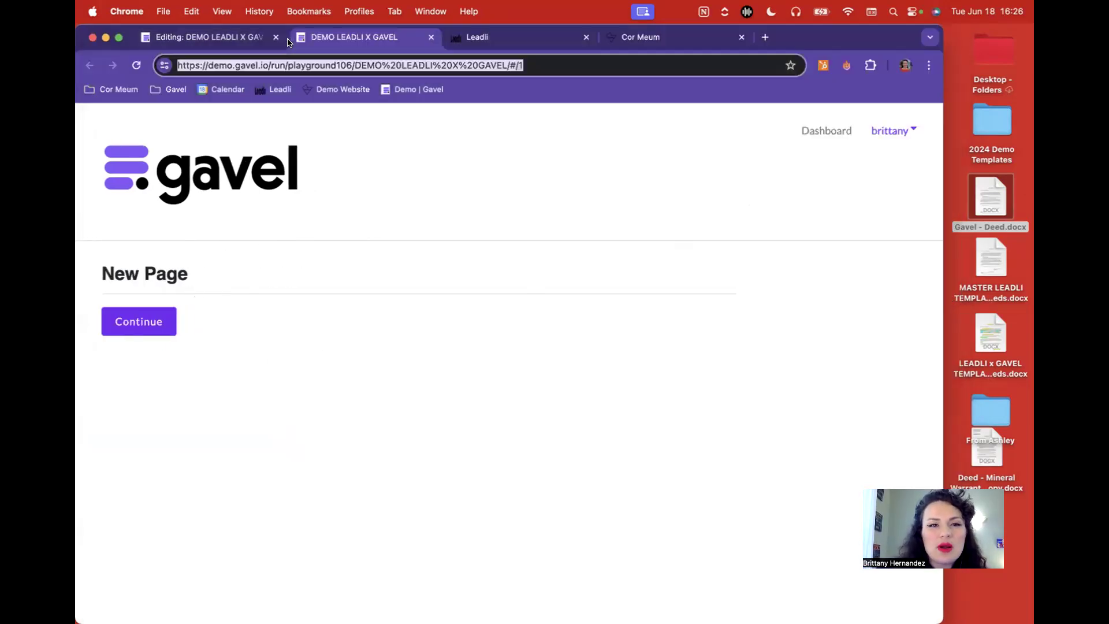
pyautogui.click(431, 37)
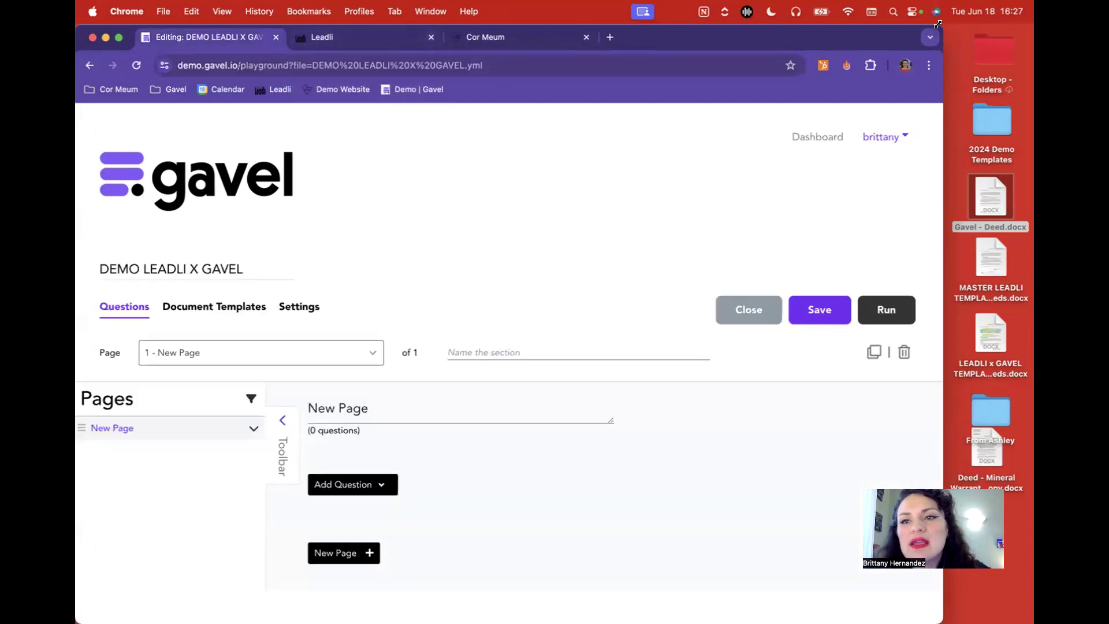
# Step: Widen the browser window and rename the workflow's first page "Deed Information"
pyautogui.moveTo(937, 24); pyautogui.dragTo(997, 6)
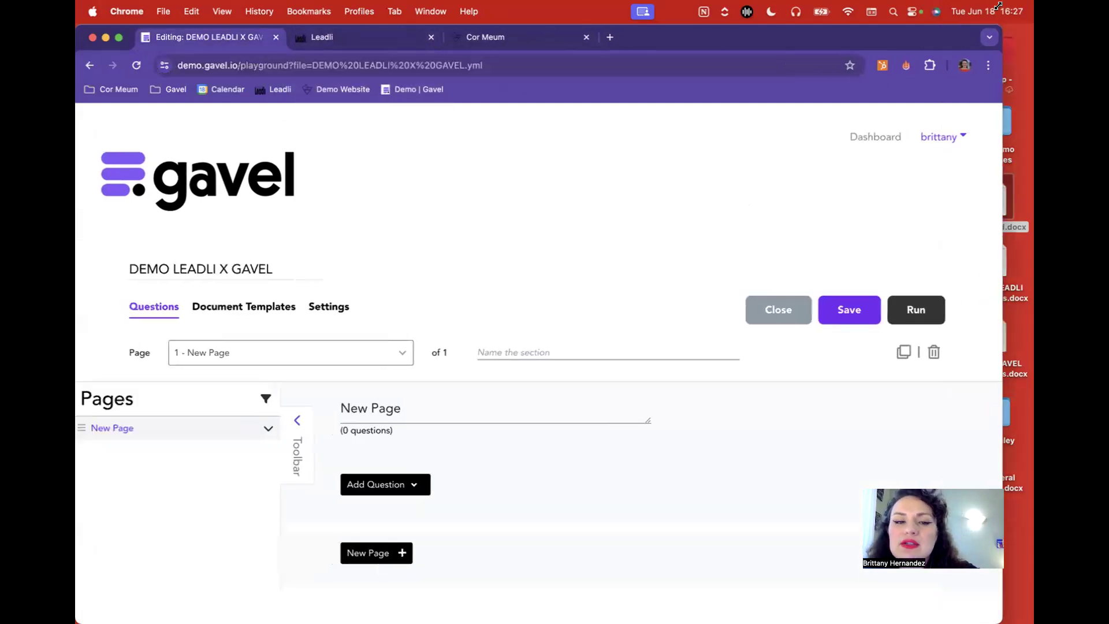
pyautogui.doubleClick(443, 406)
pyautogui.tripleClick(443, 406)
pyautogui.write('WELC')
pyautogui.press('BackSpace')
pyautogui.press('BackSpace')
pyautogui.press('BackSpace')
pyautogui.press('BackSpace')
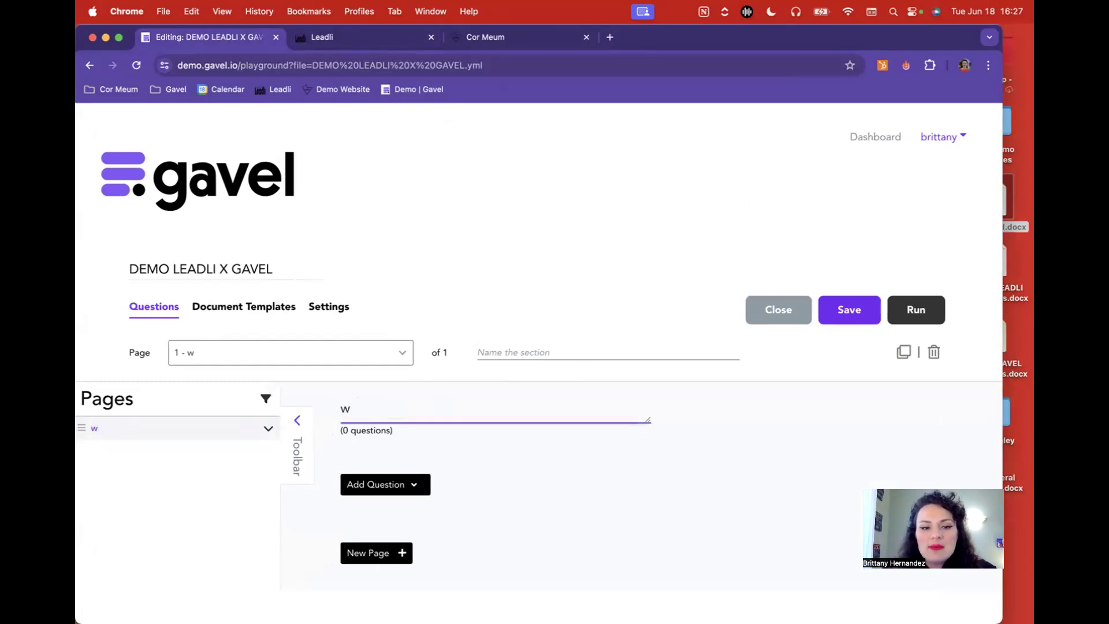
pyautogui.write('Deed ')
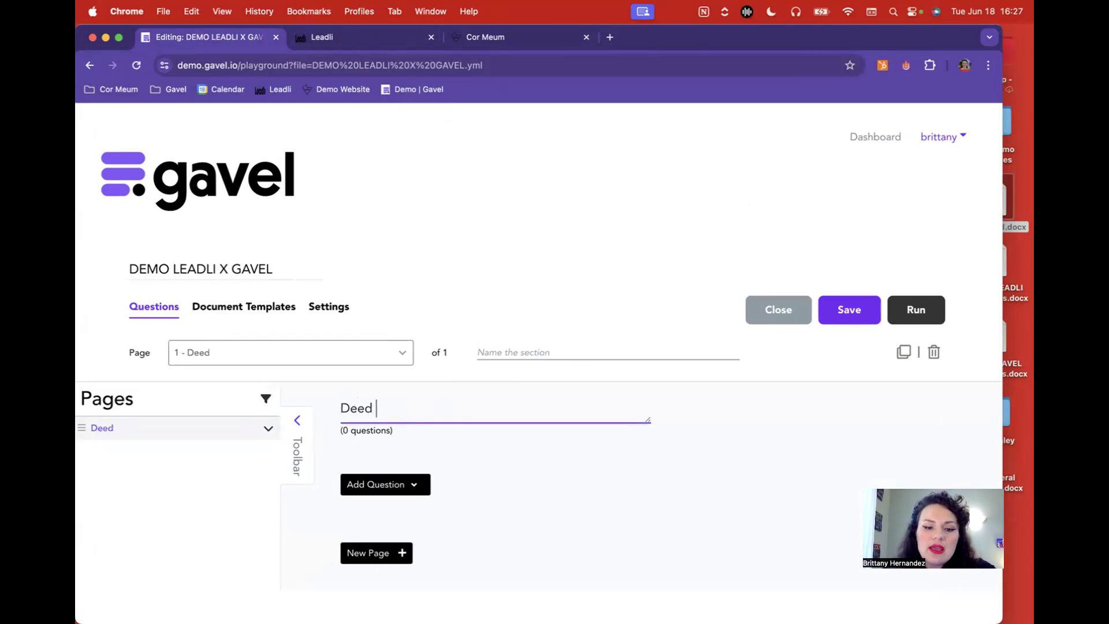
pyautogui.write('Information')
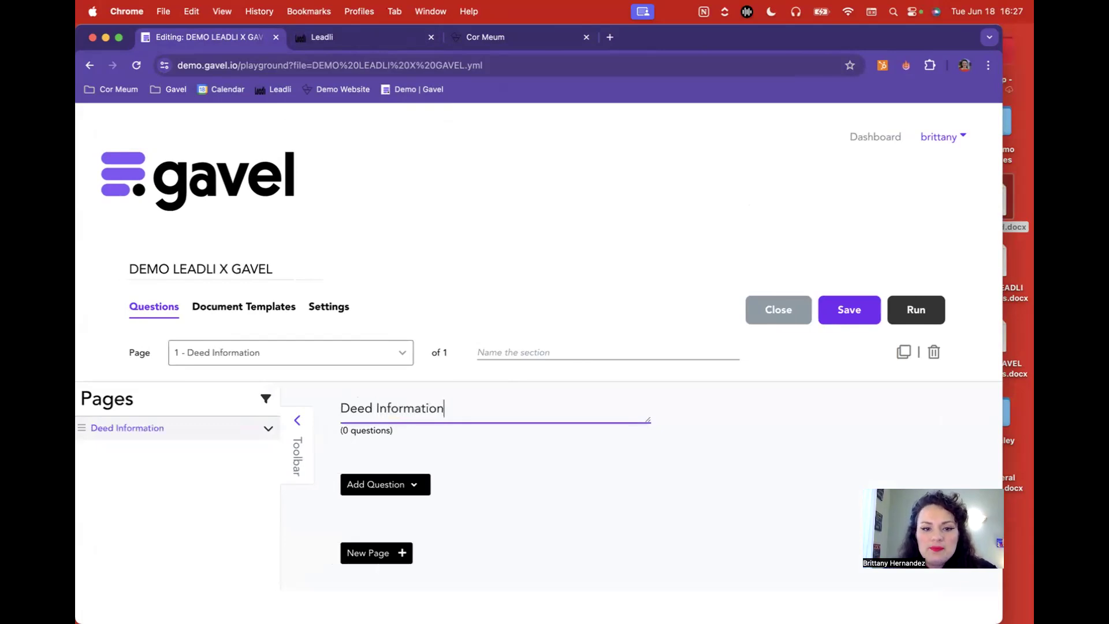
# Step: Add a dropdown question "What type of deed are you preparing?" with the variable name Deed_Type to the Deed Information page
pyautogui.click(413, 484)
pyautogui.scroll(-3, 473, 422)
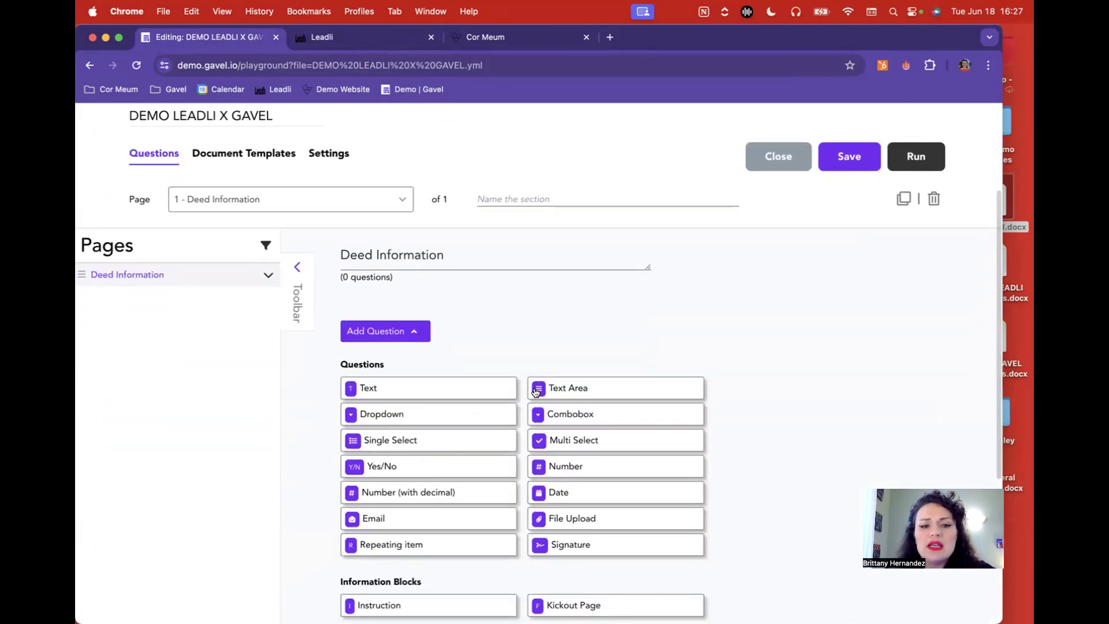
pyautogui.click(446, 378)
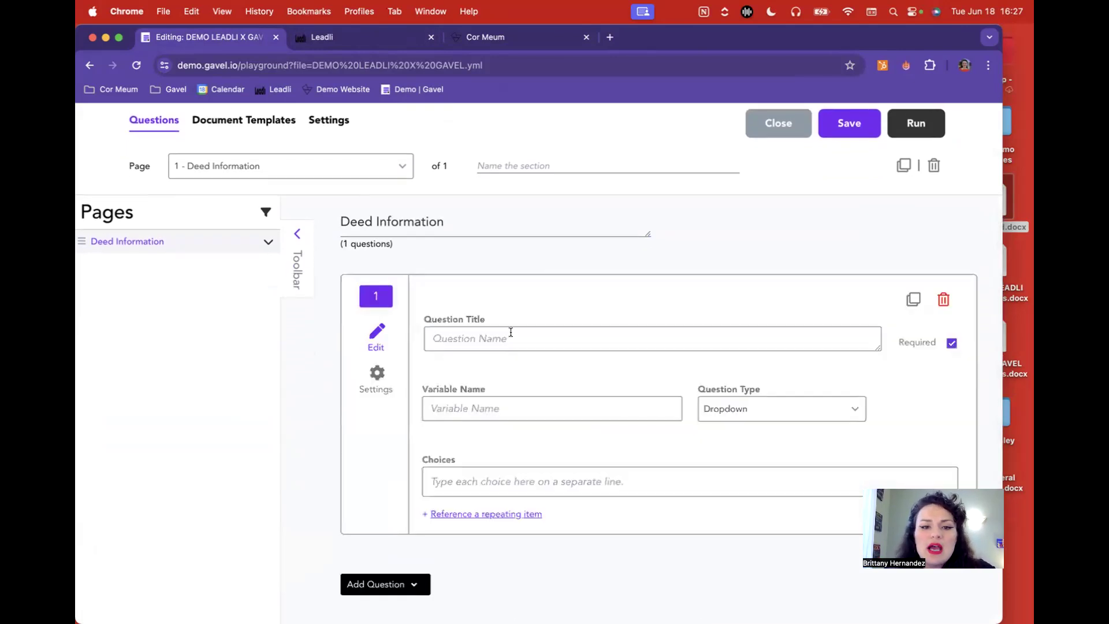
pyautogui.write('What type of deed are you preparing?')
pyautogui.click(625, 410)
pyautogui.write('Typ')
pyautogui.press('BackSpace')
pyautogui.press('BackSpace')
pyautogui.press('BackSpace')
pyautogui.write('Deed_Type')
pyautogui.click(458, 389)
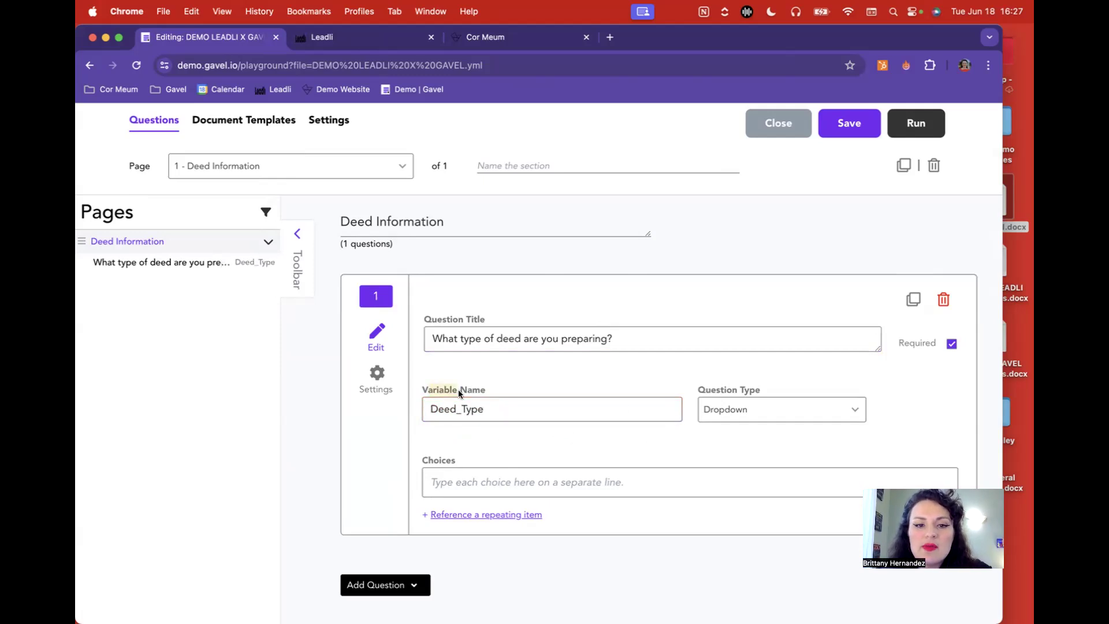
# Step: Enter Warranty and Quitclaim as the deed type question's choices and save the workflow
pyautogui.click(476, 488)
pyautogui.write('Warranty')
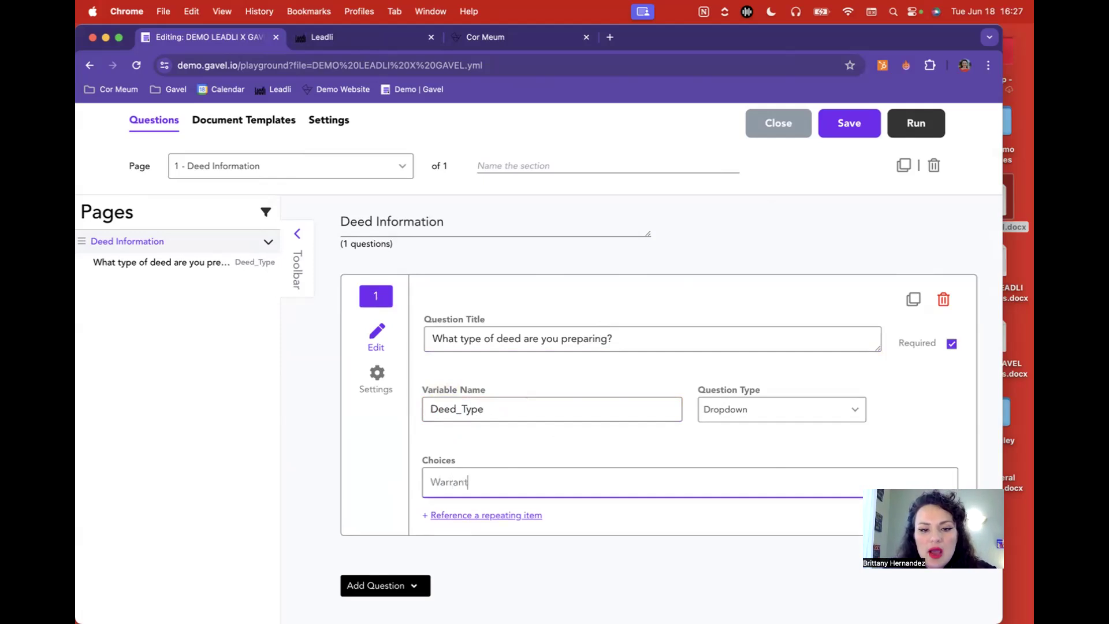
pyautogui.press('Return')
pyautogui.write('Qui')
pyautogui.press('BackSpace')
pyautogui.press('BackSpace')
pyautogui.press('BackSpace')
pyautogui.write('Quitclaim')
pyautogui.click(850, 131)
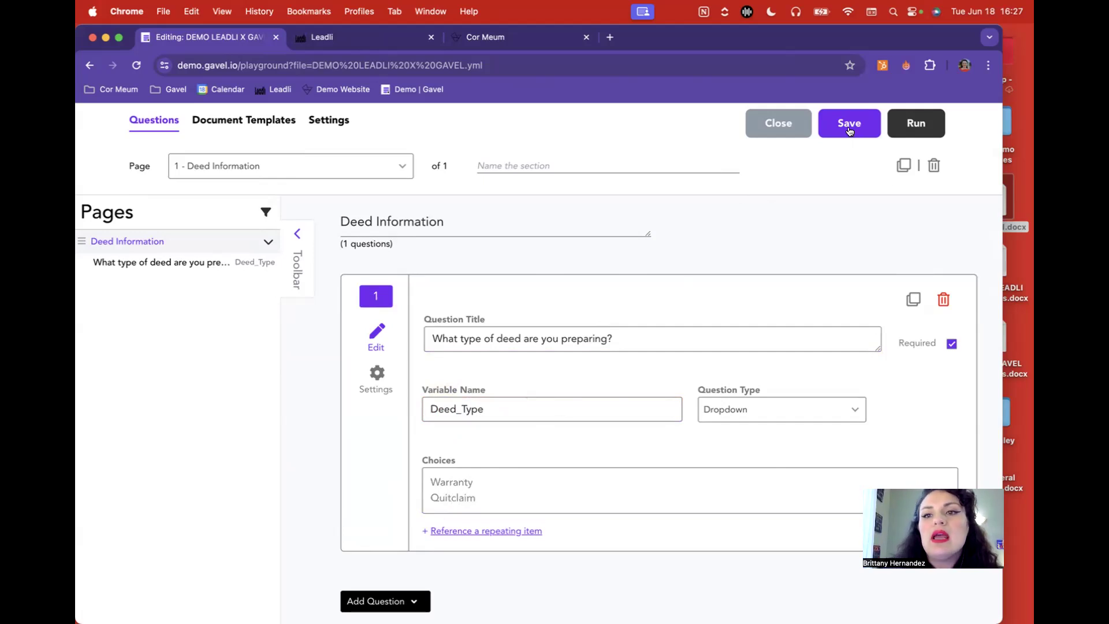
# Step: Run the workflow and check the choices offered by the deed type question
pyautogui.click(913, 171)
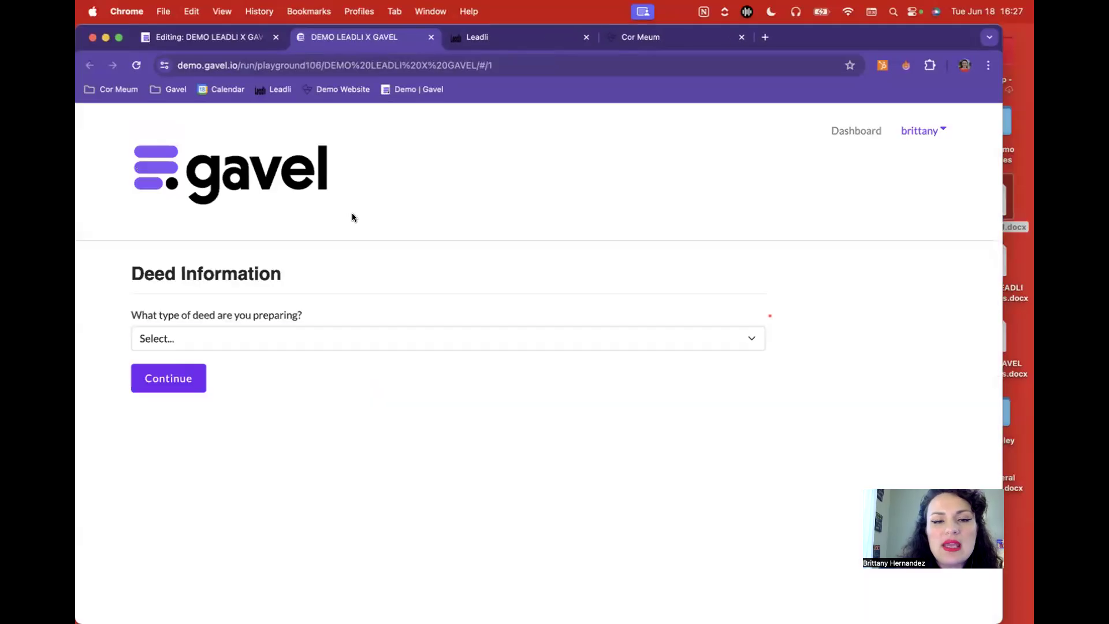
pyautogui.click(240, 338)
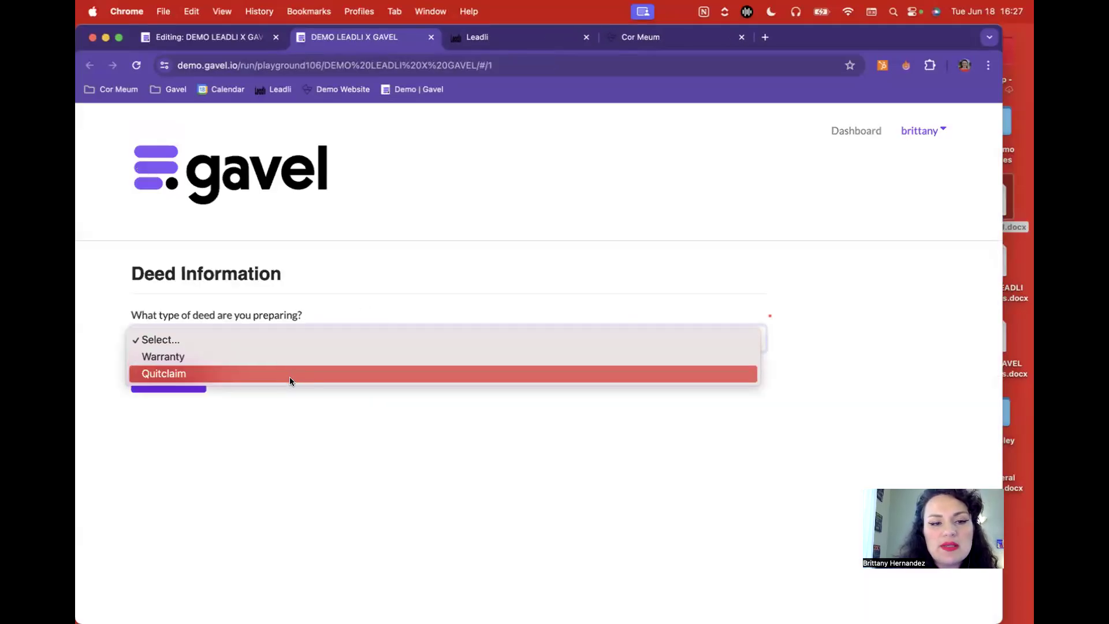
pyautogui.click(351, 219)
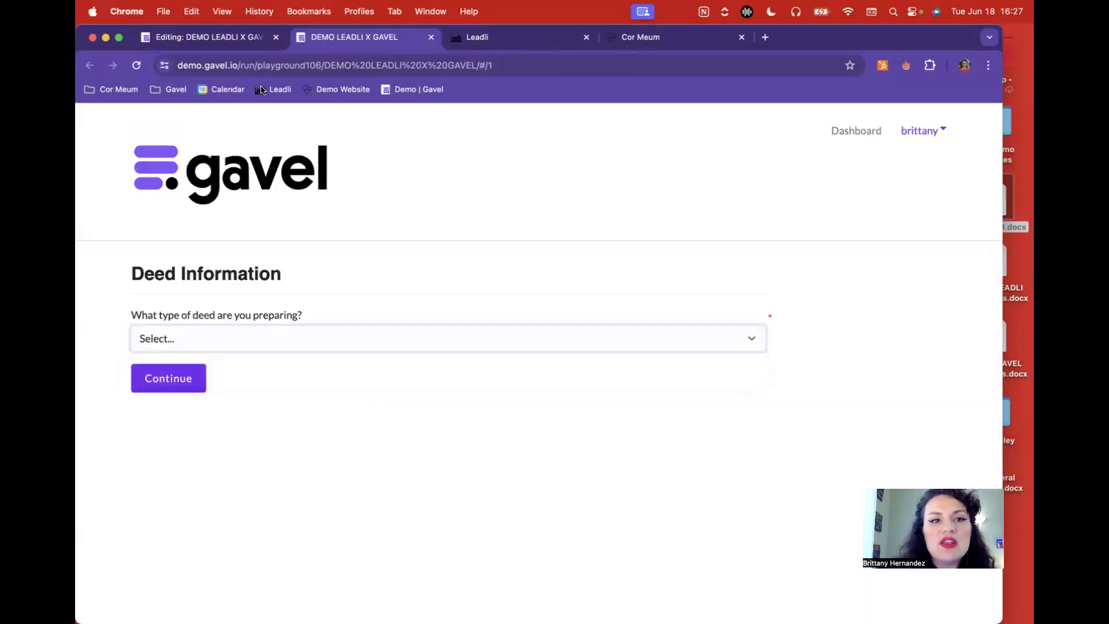
# Step: Return to the workflow editor and add a new page after Deed Information
pyautogui.click(236, 45)
pyautogui.scroll(-4, 601, 264)
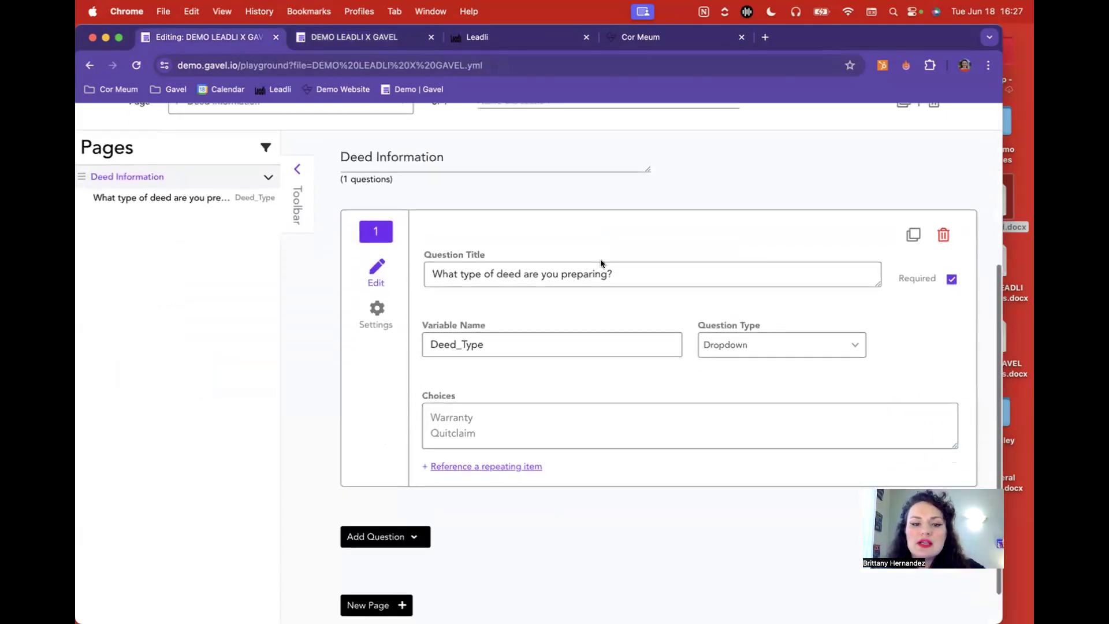
pyautogui.click(391, 560)
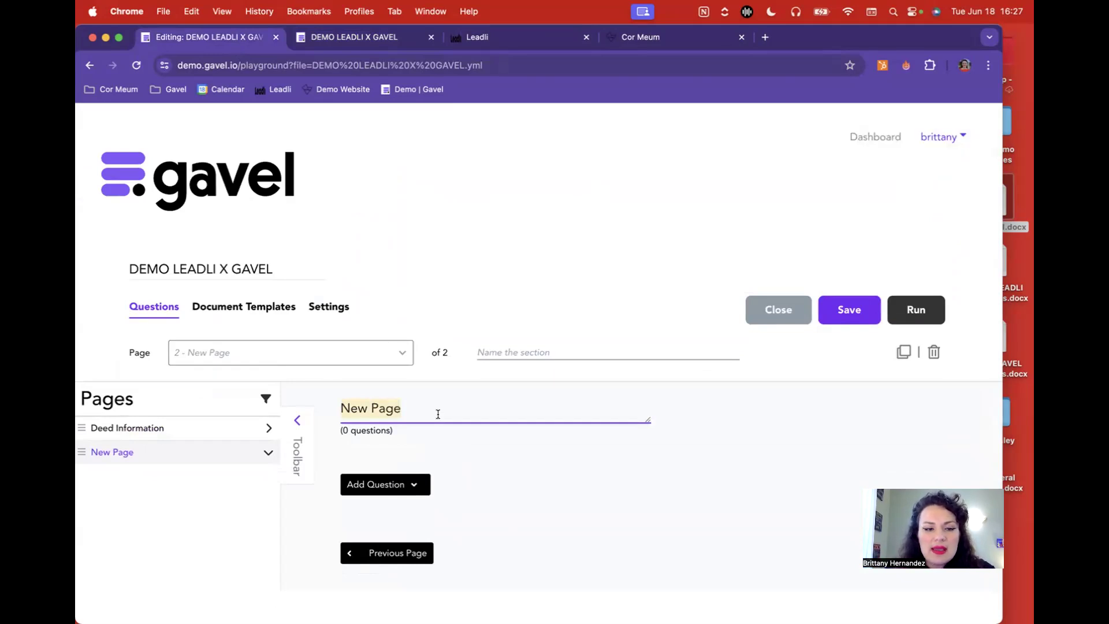
pyautogui.write('Sp')
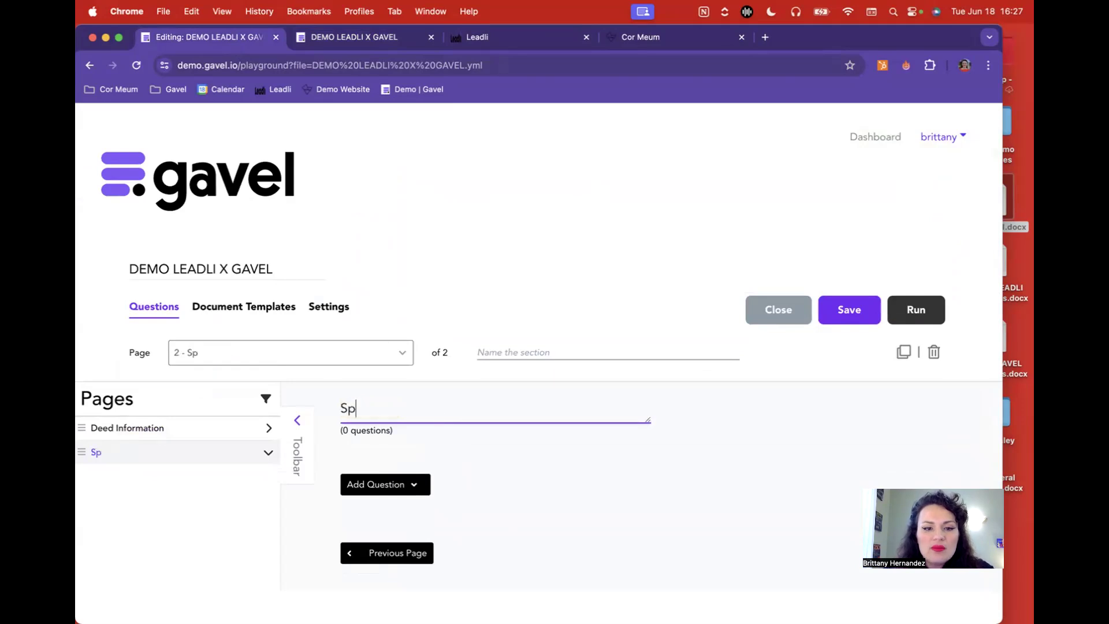
pyautogui.write('ouse Inform')
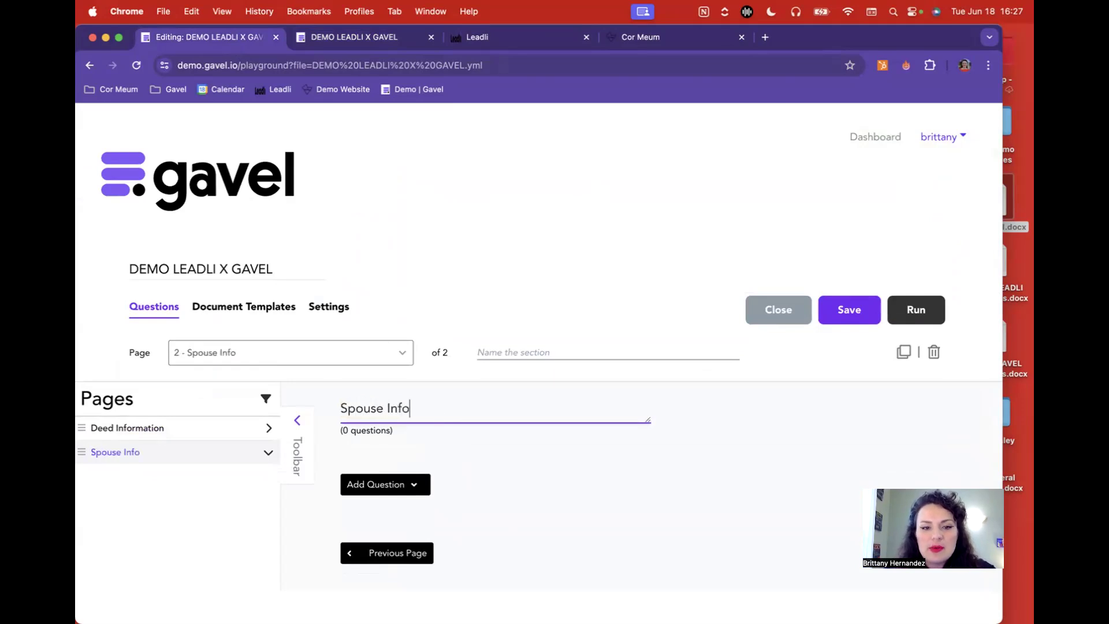
pyautogui.press('BackSpace')
pyautogui.press('BackSpace')
pyautogui.press('BackSpace')
pyautogui.press('BackSpace')
pyautogui.press('BackSpace')
pyautogui.press('BackSpace')
pyautogui.press('BackSpace')
pyautogui.press('BackSpace')
pyautogui.press('BackSpace')
pyautogui.press('BackSpace')
pyautogui.press('BackSpace')
pyautogui.press('BackSpace')
pyautogui.press('BackSpace')
pyautogui.write('F')
pyautogui.press('BackSpace')
# Step: Name the workflow's second page "Grantee Information"
pyautogui.write('Grante')
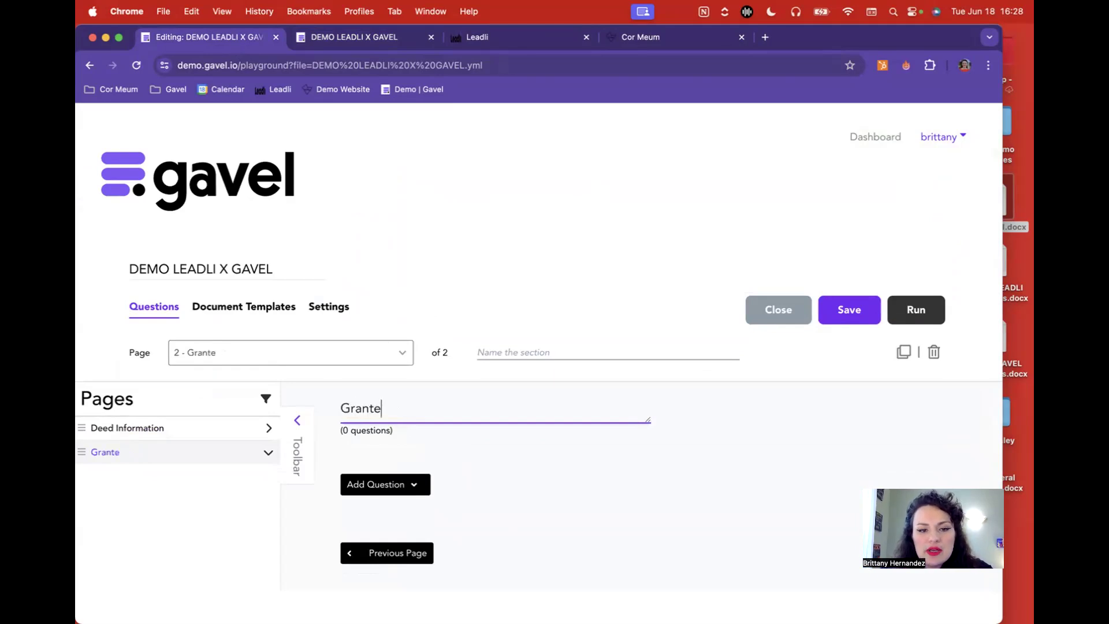
pyautogui.write('e Information')
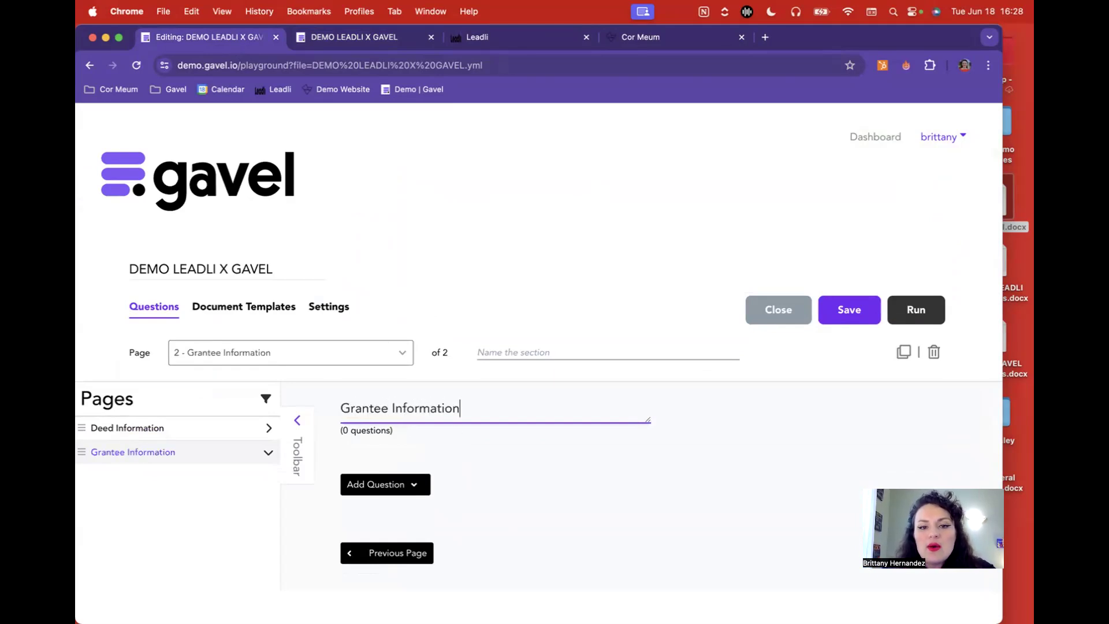
# Step: Add a text question "First name" with the variable name Grantee_FirstName to the Grantee Information page and save the workflow
pyautogui.click(401, 484)
pyautogui.scroll(-5, 400, 484)
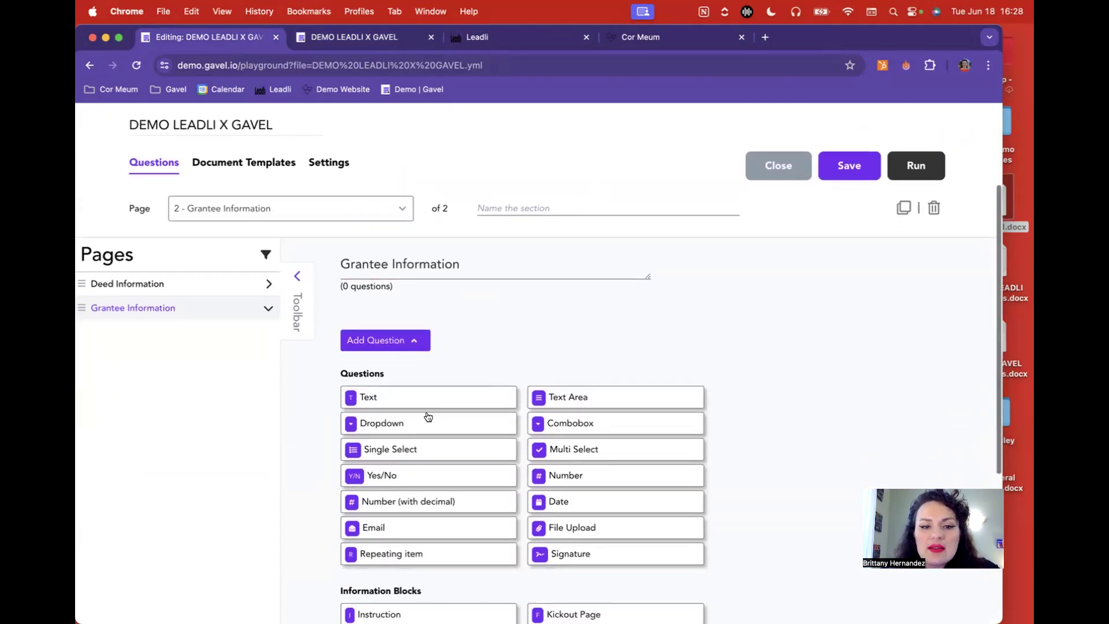
pyautogui.click(452, 397)
pyautogui.click(523, 374)
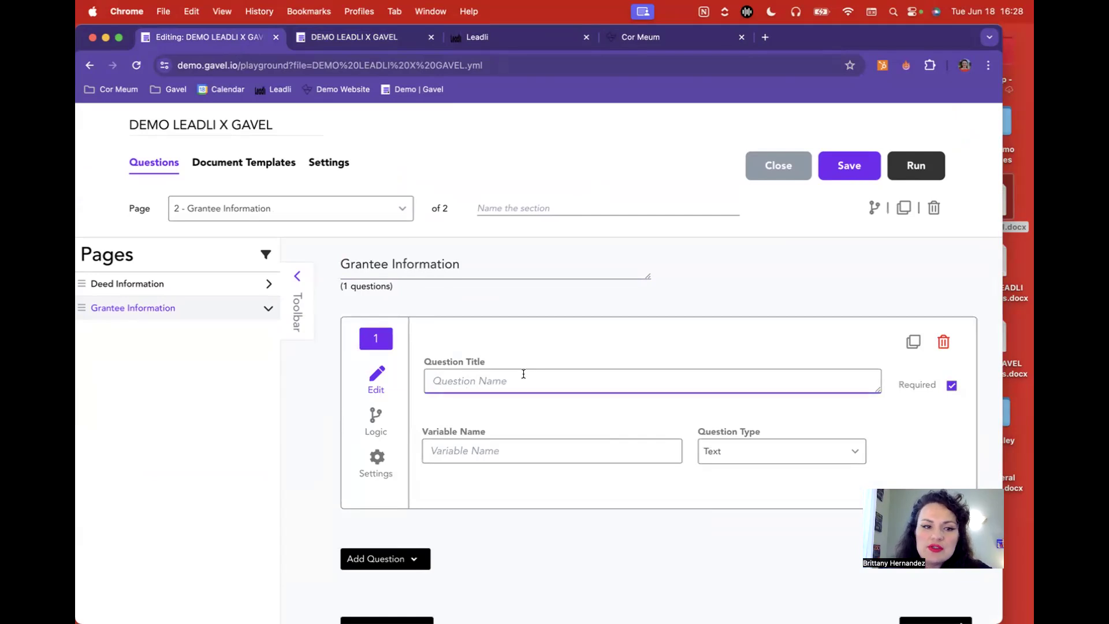
pyautogui.write('Fis')
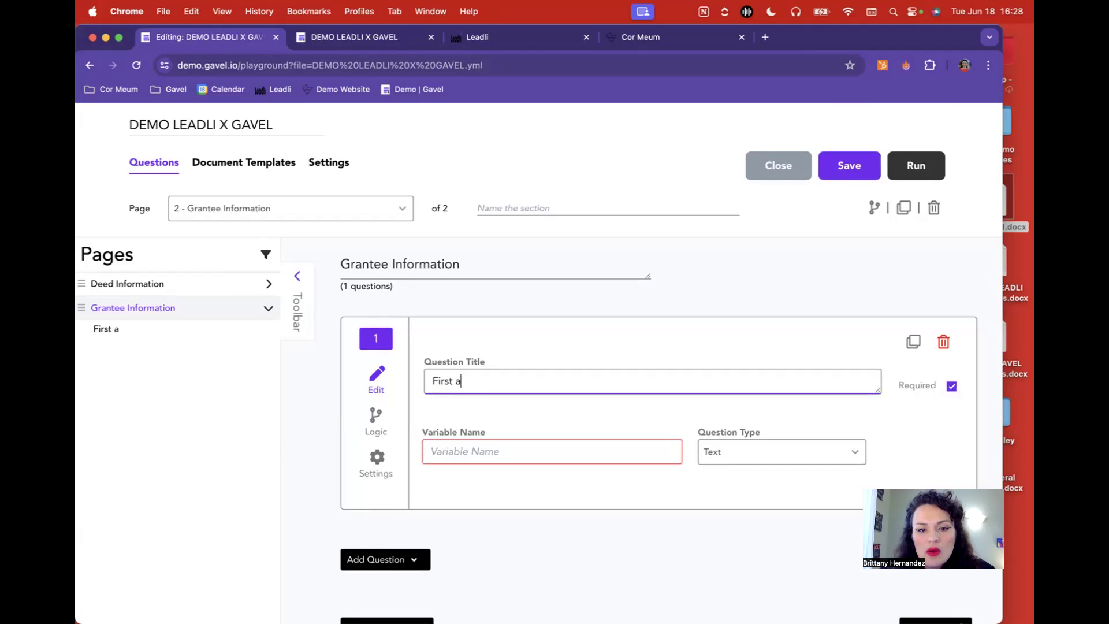
pyautogui.click(529, 451)
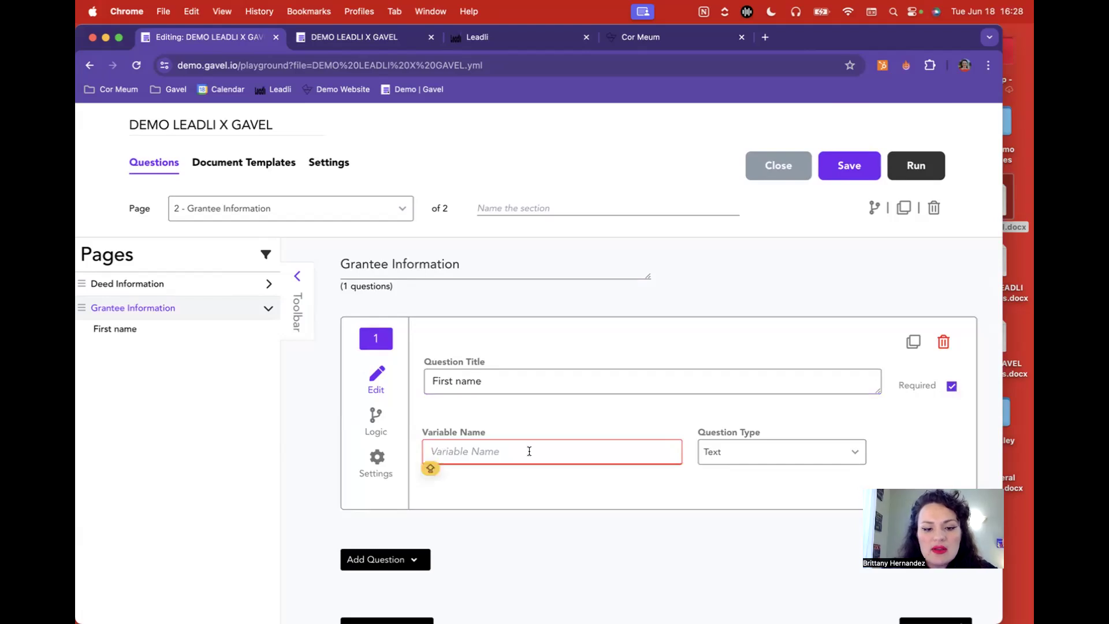
pyautogui.write('Grantee_Fr')
pyautogui.write('istName')
pyautogui.click(849, 171)
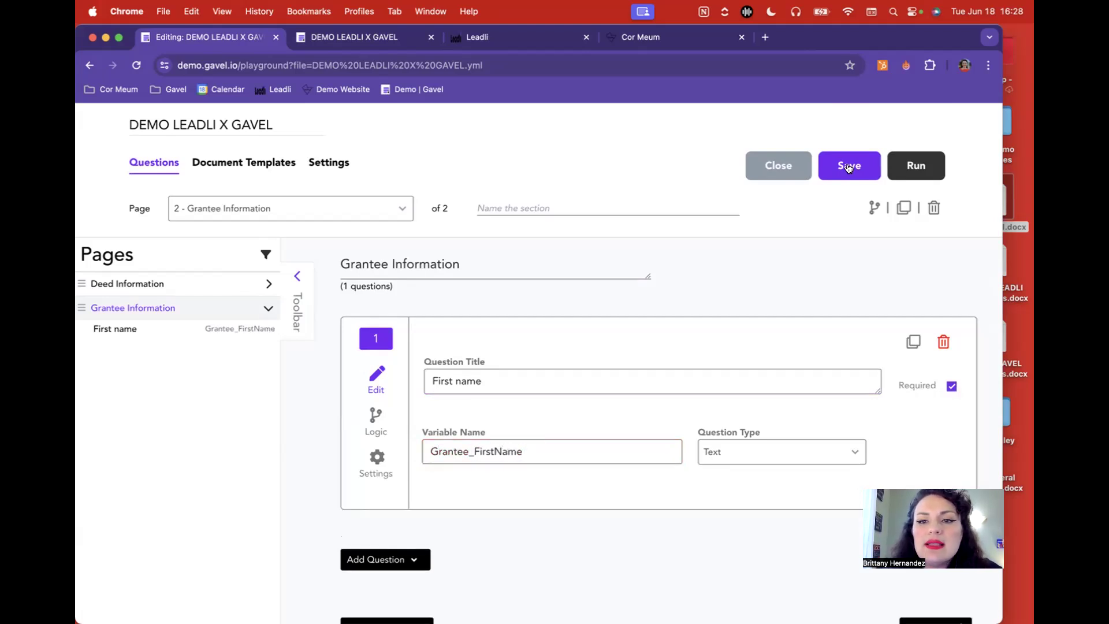
# Step: Set the Grantee Information page's logic to Show if Deed_Type is Warranty
pyautogui.click(873, 208)
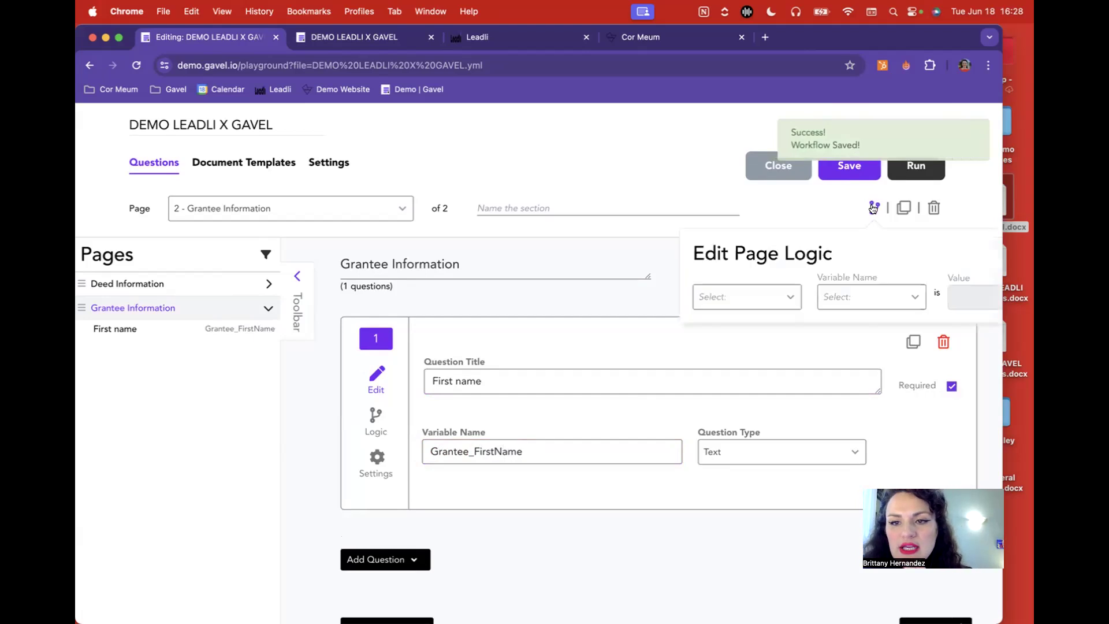
pyautogui.click(765, 298)
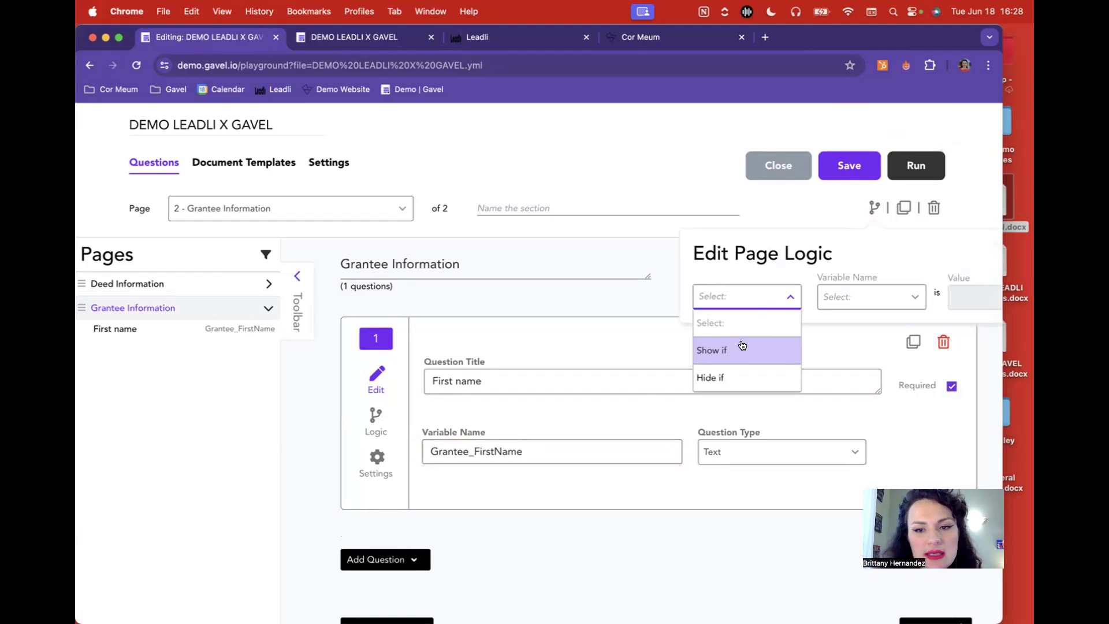
pyautogui.click(742, 345)
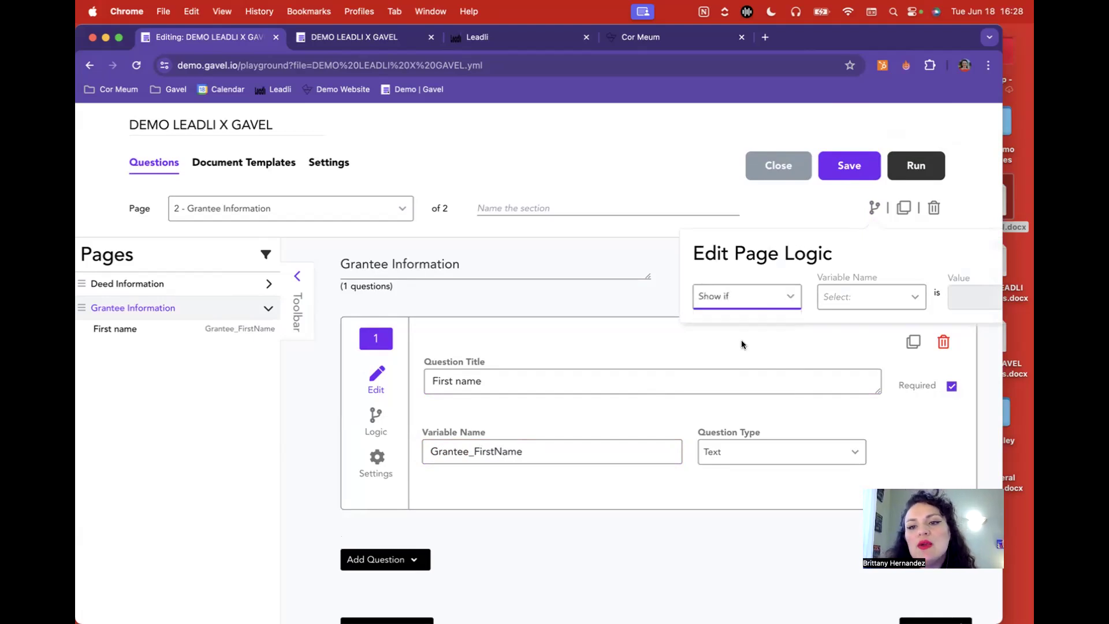
pyautogui.click(858, 299)
pyautogui.click(859, 375)
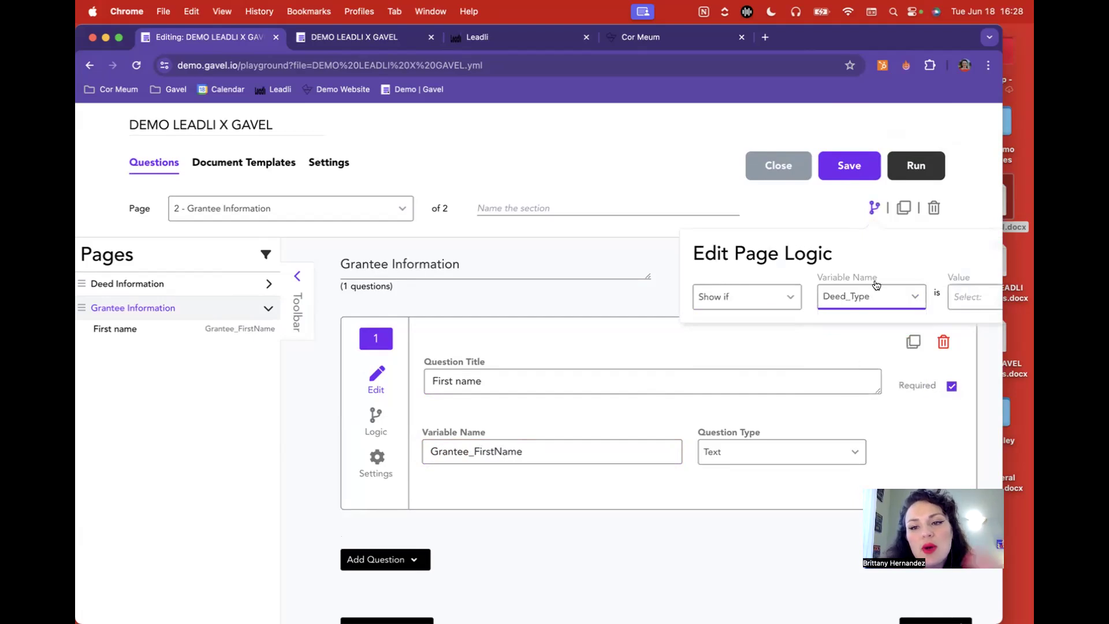
pyautogui.hscroll(2, 872, 283)
pyautogui.click(905, 295)
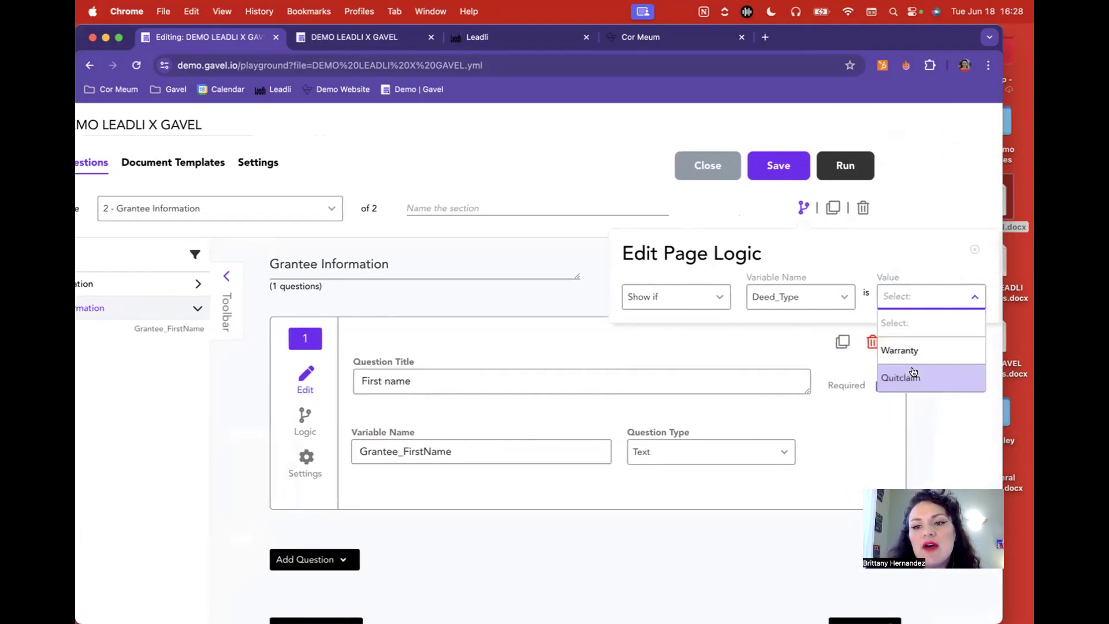
pyautogui.click(911, 350)
pyautogui.click(443, 337)
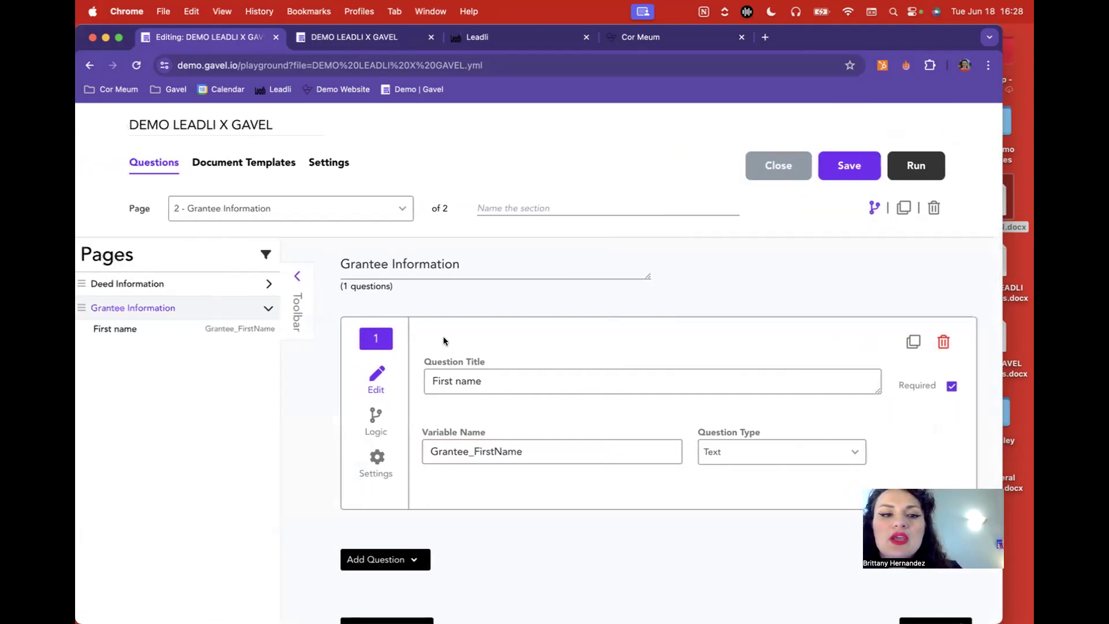
# Step: Examine the action and variable options in the First name question's own logic, and return to its edit view
pyautogui.click(375, 417)
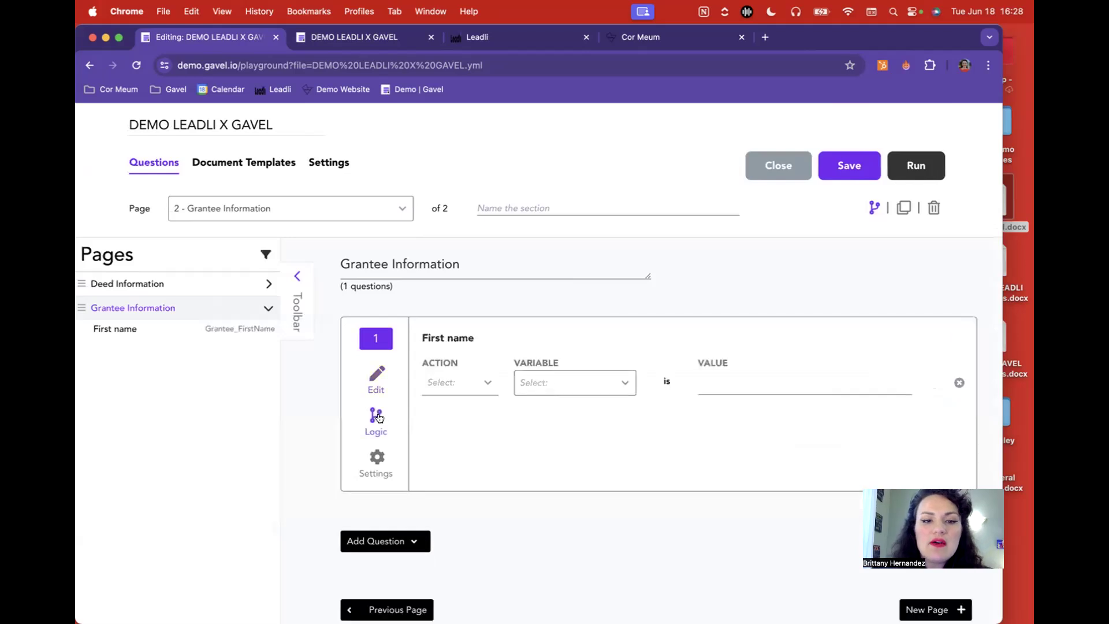
pyautogui.click(457, 382)
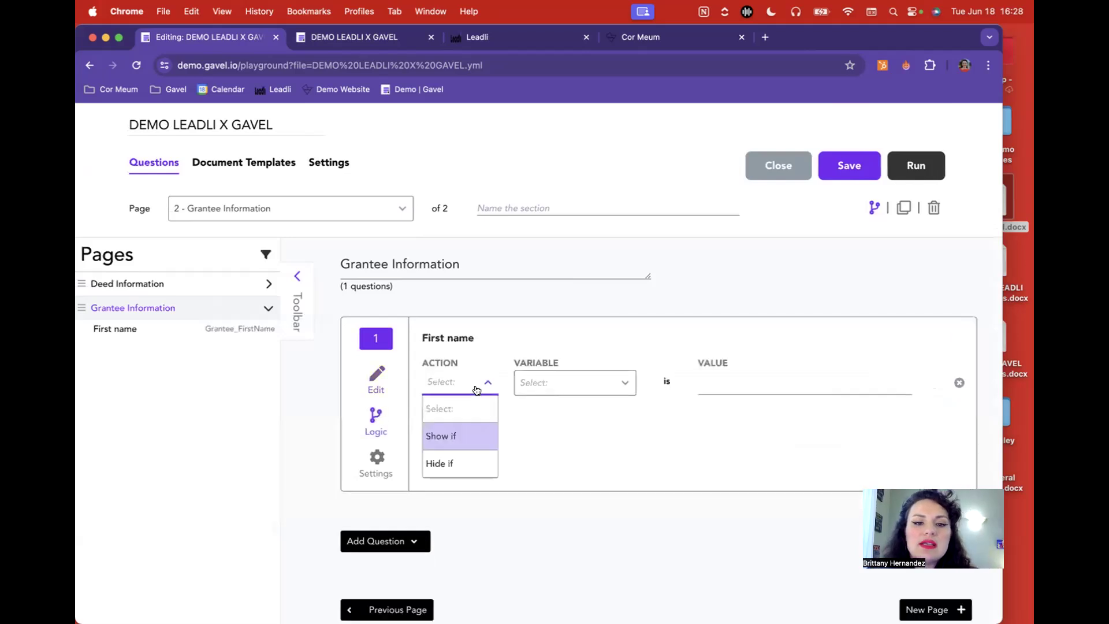
pyautogui.click(560, 382)
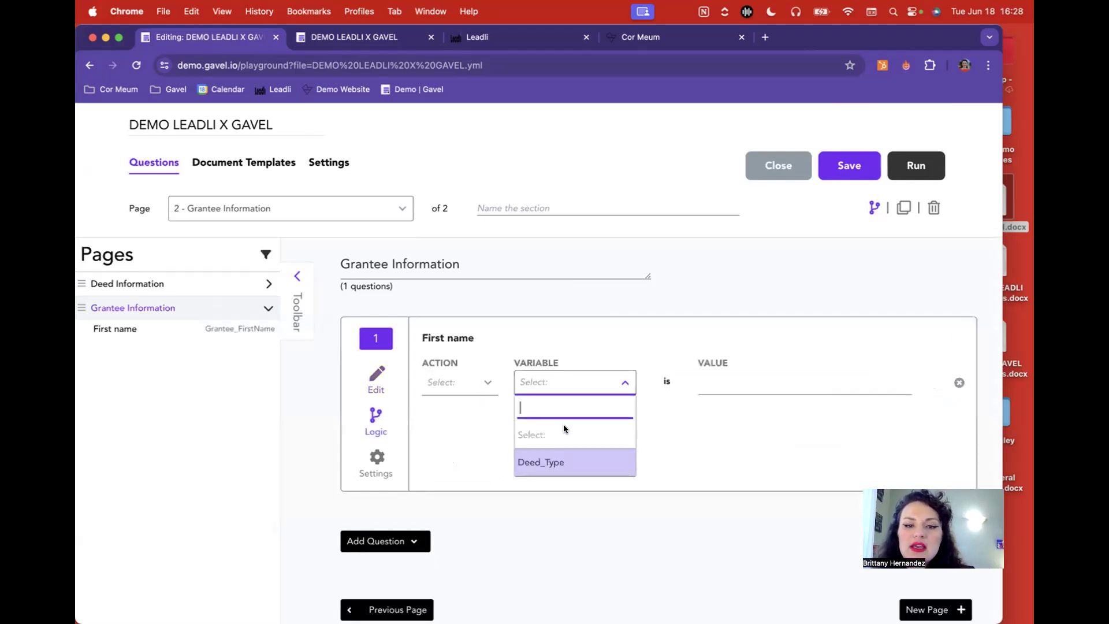
pyautogui.click(378, 381)
# Step: Save the workflow and open the "Deed - Mineral Warranty copy" document from the desktop in Word
pyautogui.click(836, 168)
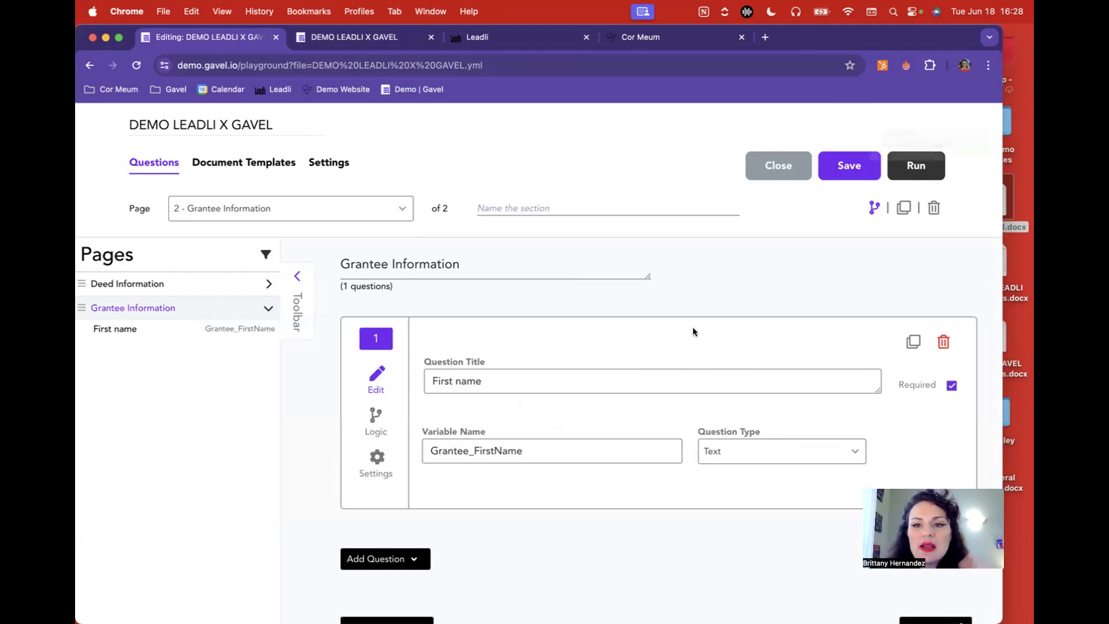
pyautogui.moveTo(1003, 31); pyautogui.dragTo(926, 29)
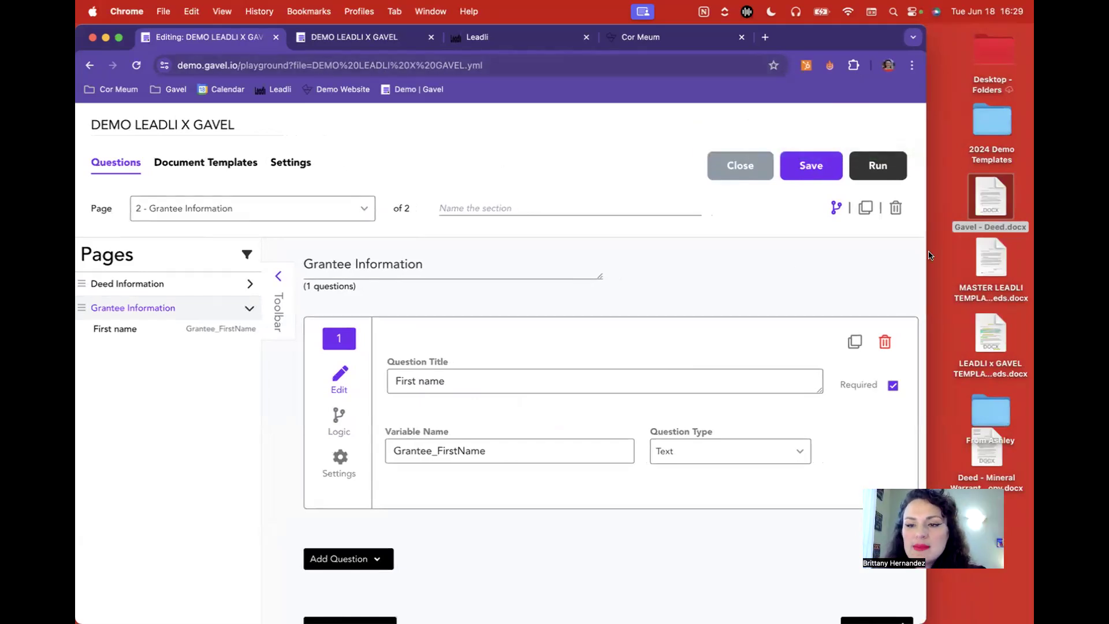
pyautogui.doubleClick(983, 455)
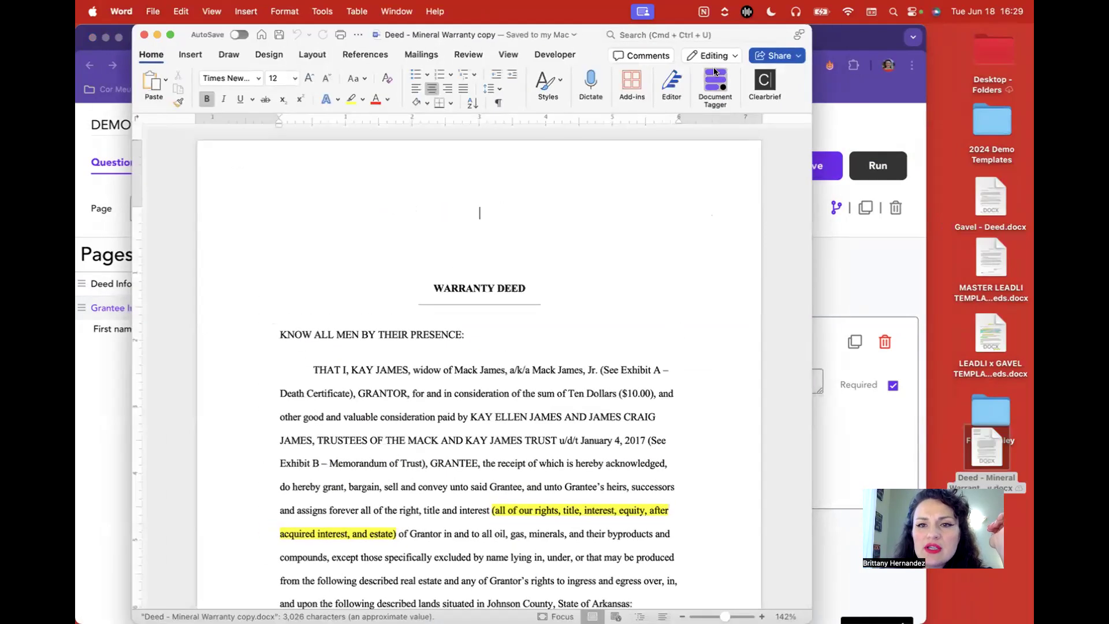
# Step: Open the Gavel Document Tagger beside the Warranty Deed and sign in with the stored client name and API key
pyautogui.moveTo(811, 29); pyautogui.dragTo(1032, 30)
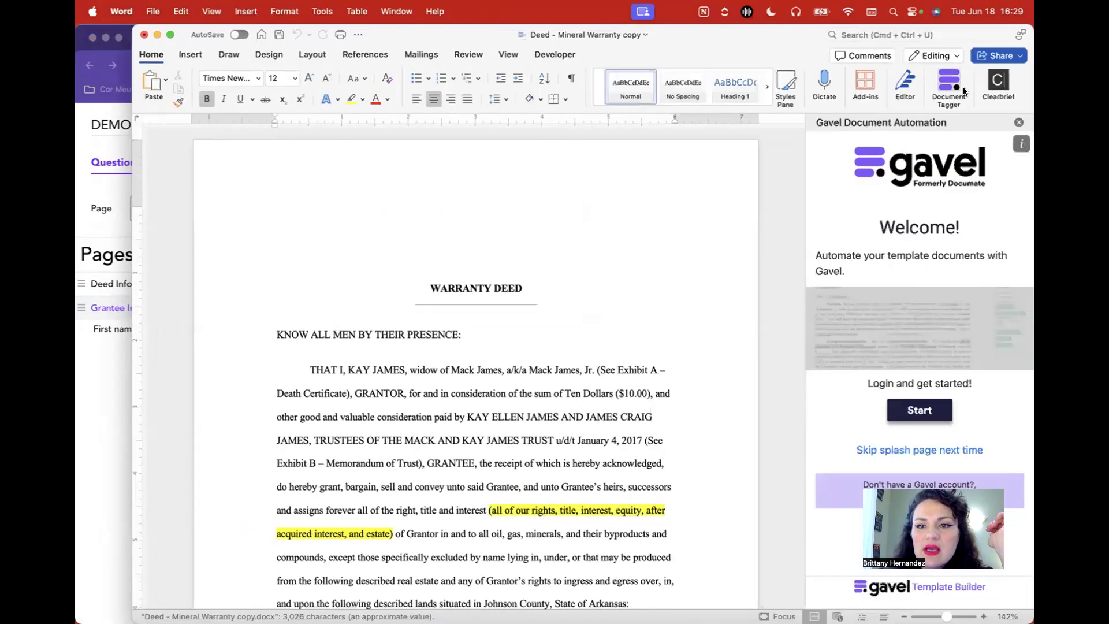
pyautogui.click(919, 409)
pyautogui.click(935, 385)
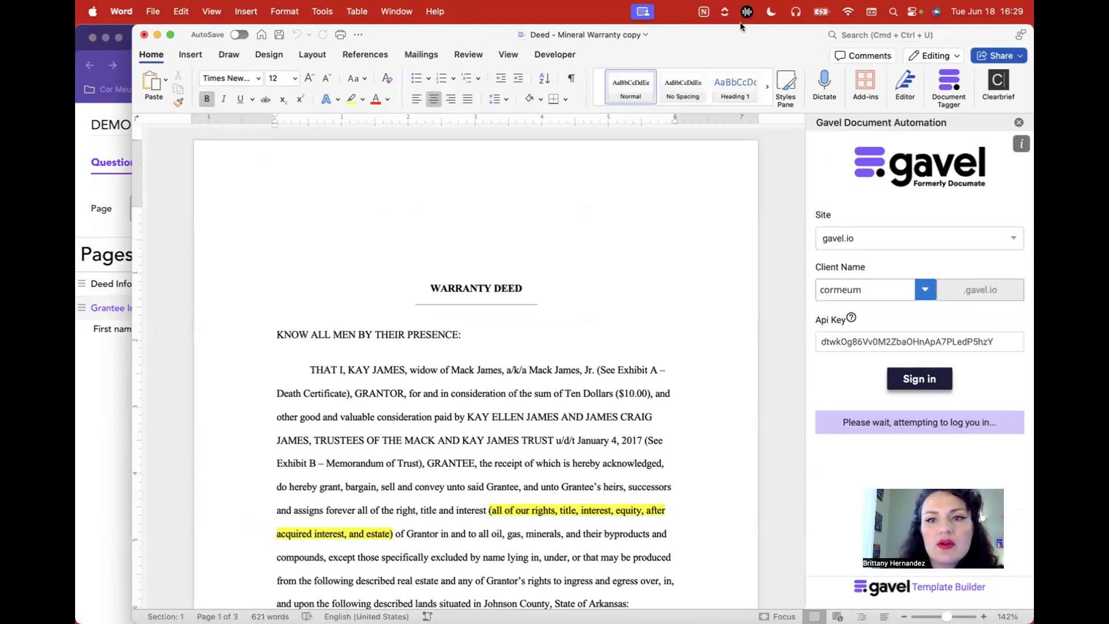
# Step: Move the Word window aside and switch back to the workflow editor in Chrome
pyautogui.moveTo(740, 28); pyautogui.dragTo(696, 27)
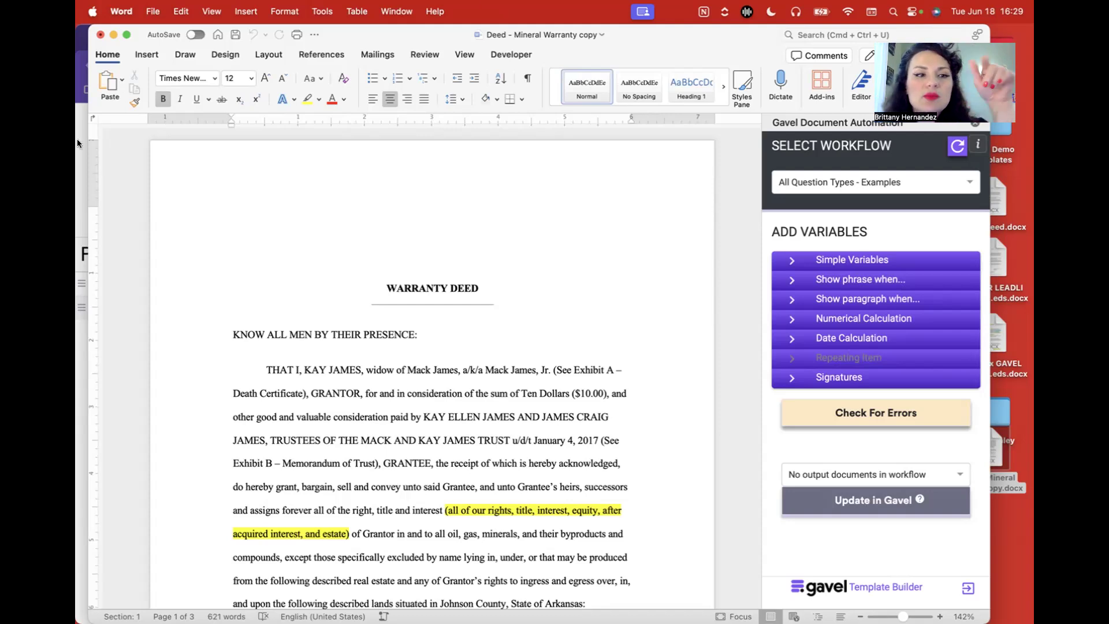
pyautogui.press('super+Tab')
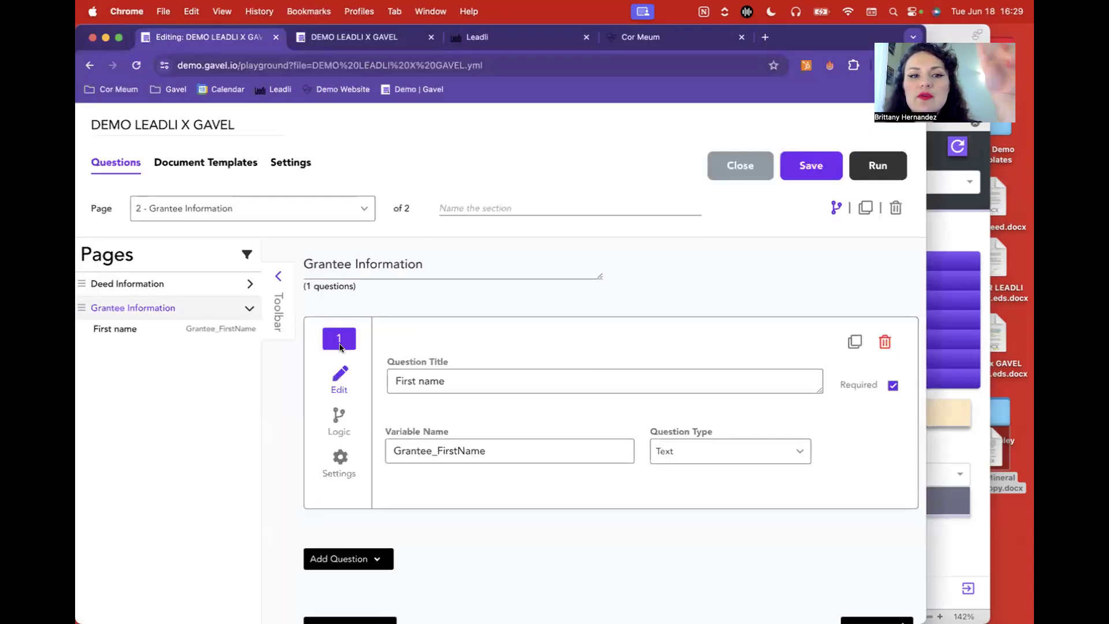
# Step: Examine the First name question's title and its variable name on the Grantee Information page
pyautogui.doubleClick(454, 384)
pyautogui.click(495, 462)
pyautogui.doubleClick(493, 448)
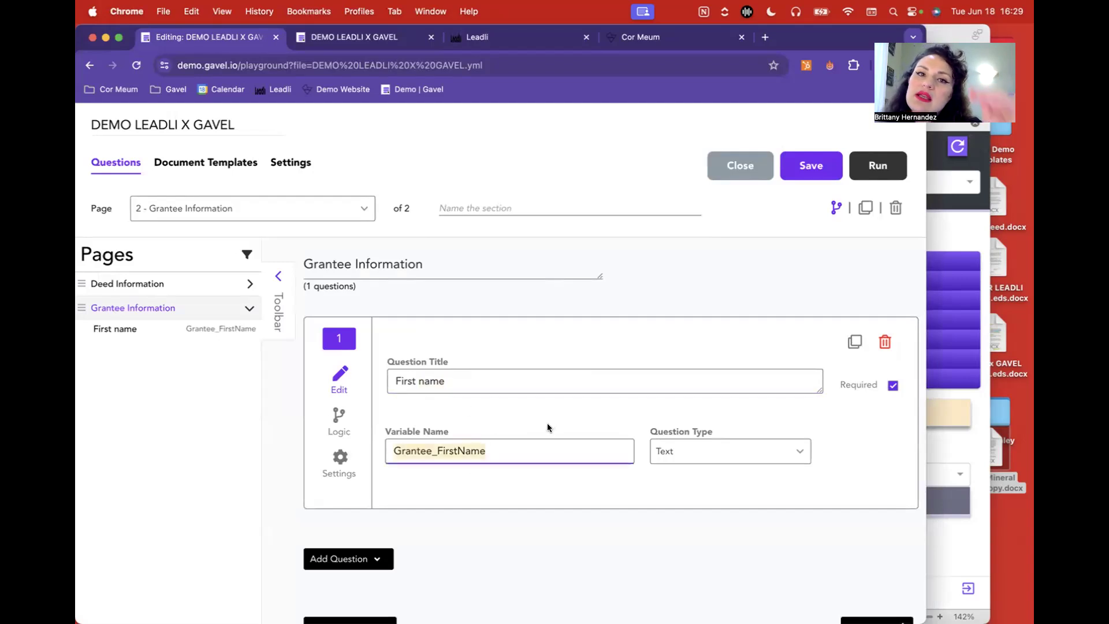
# Step: Switch to the Warranty Deed in Word and sign in to the Gavel add-in again under the Demo client name
pyautogui.click(968, 231)
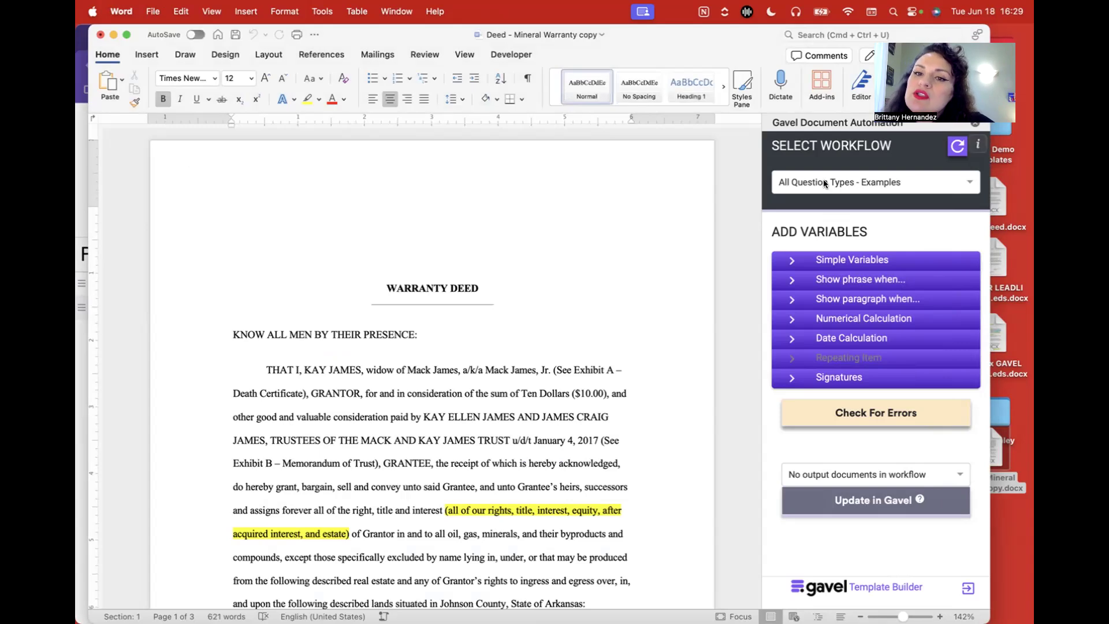
pyautogui.click(968, 588)
pyautogui.click(881, 290)
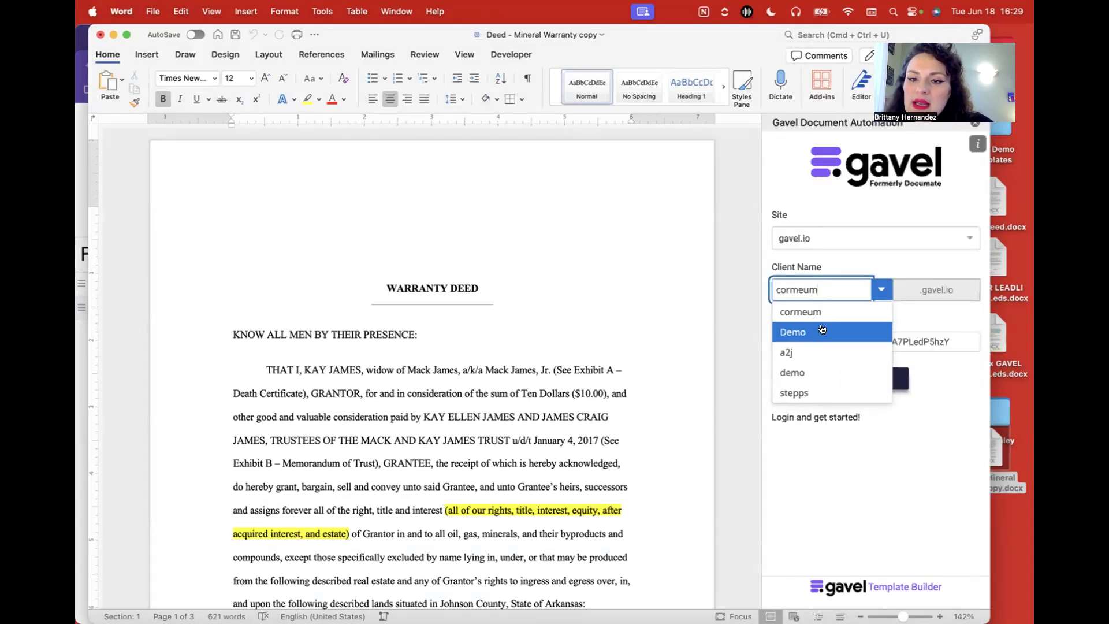
pyautogui.click(866, 329)
pyautogui.click(888, 379)
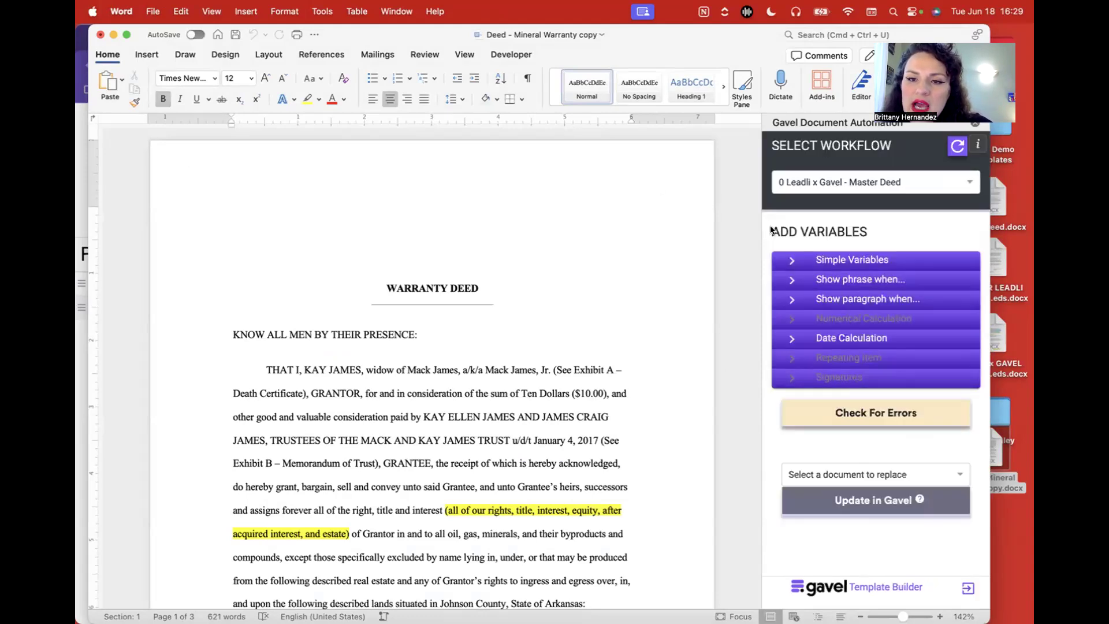
# Step: Search the add-in's workflows for "demo" and select DEMO LEADLI X GAVEL as the workflow
pyautogui.click(803, 181)
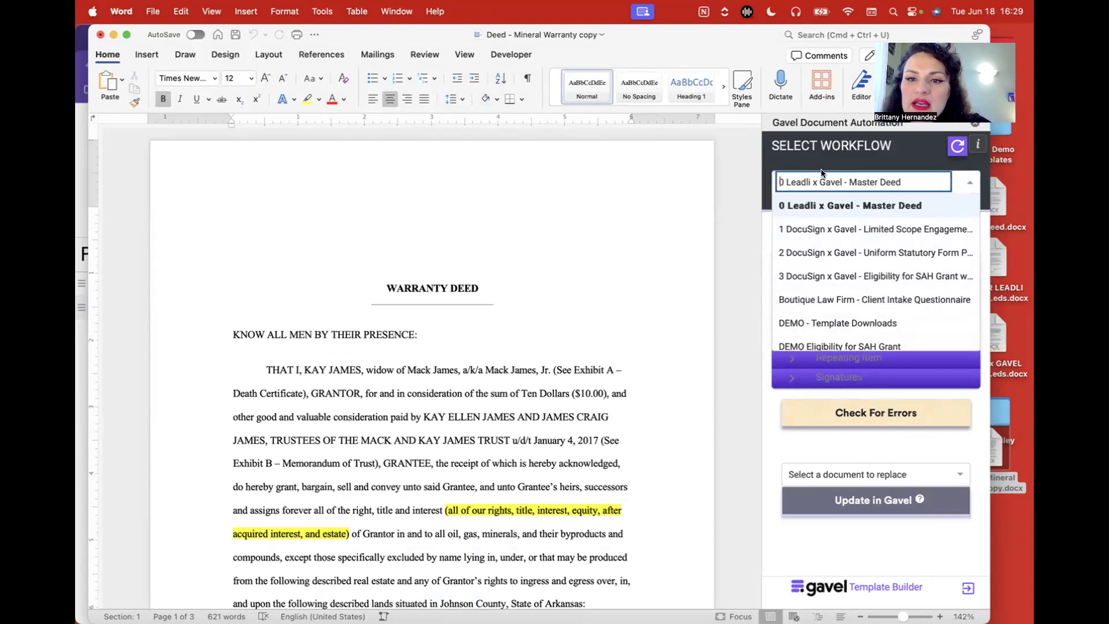
pyautogui.click(80, 312)
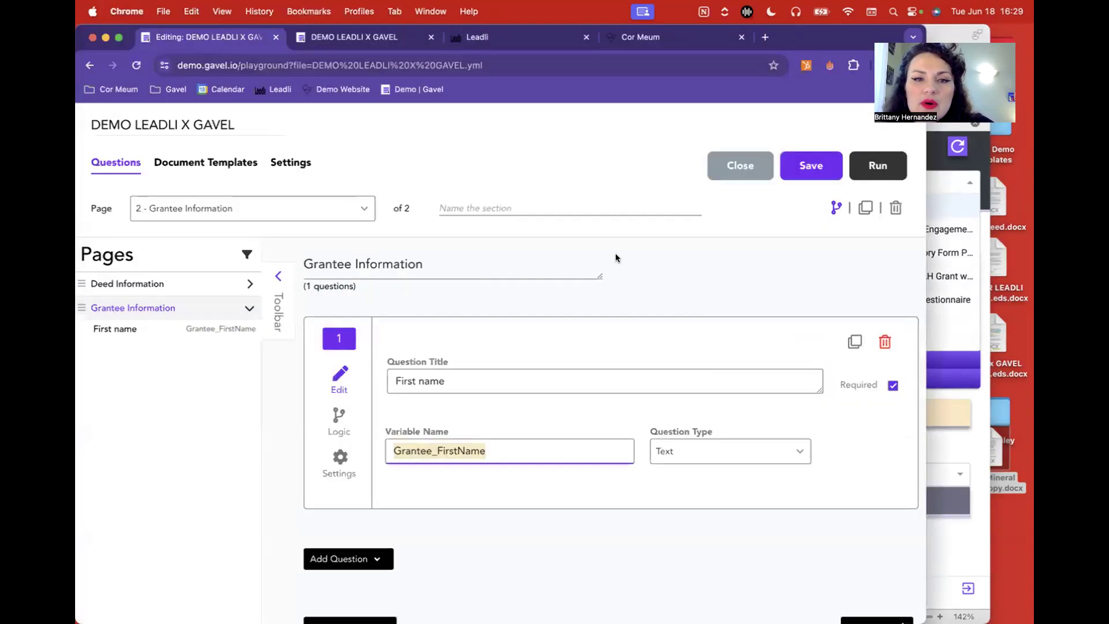
pyautogui.click(953, 183)
pyautogui.write('demo')
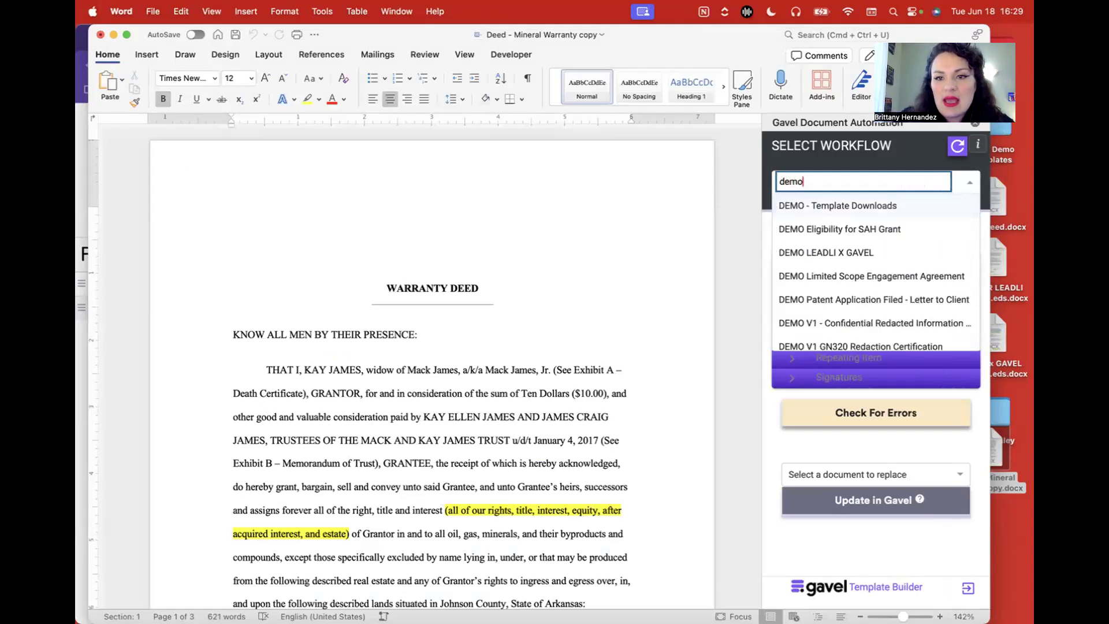
pyautogui.click(859, 252)
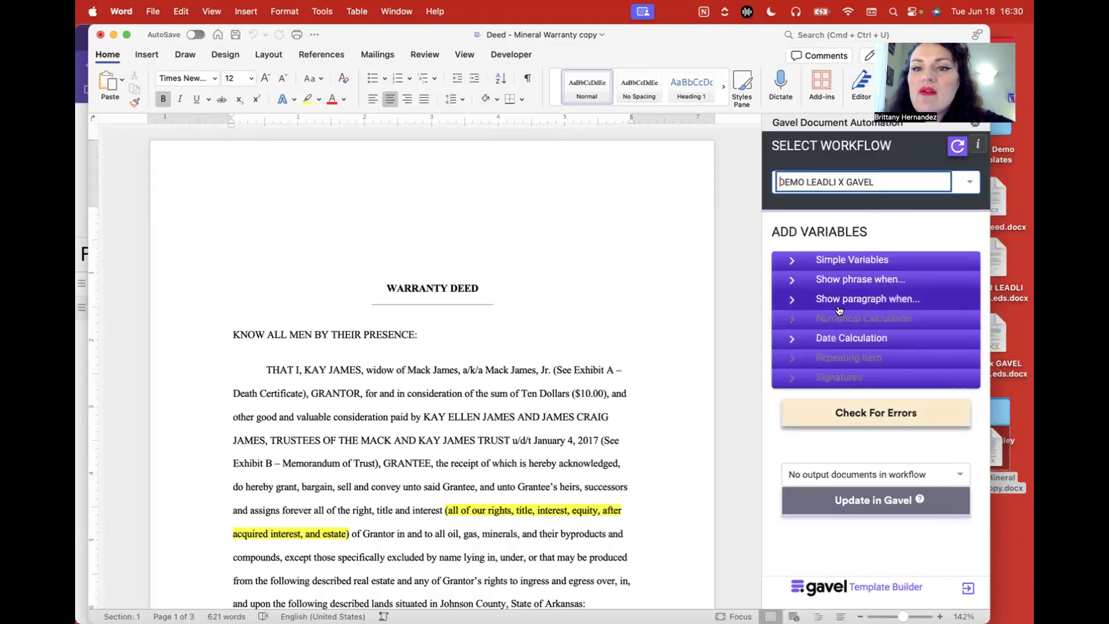
# Step: For the "This conveyance is subject to the terms" paragraph, start a show-paragraph condition of Deed_Type is Warranty and add a second, "or" condition
pyautogui.scroll(-1, 482, 323)
pyautogui.scroll(-10, 481, 322)
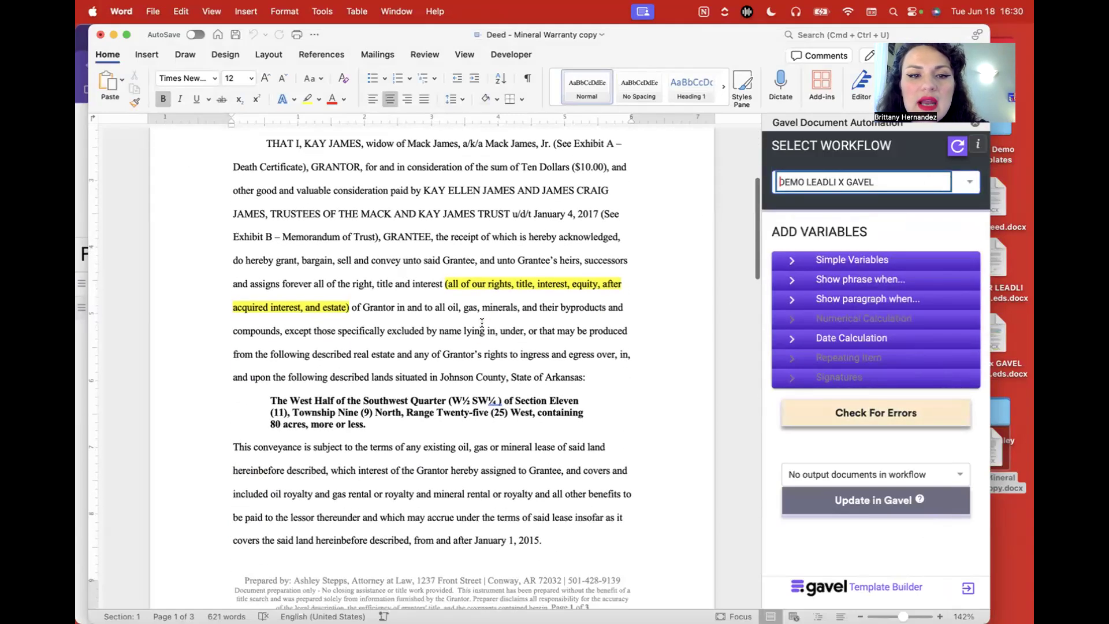
pyautogui.moveTo(238, 325); pyautogui.dragTo(581, 407)
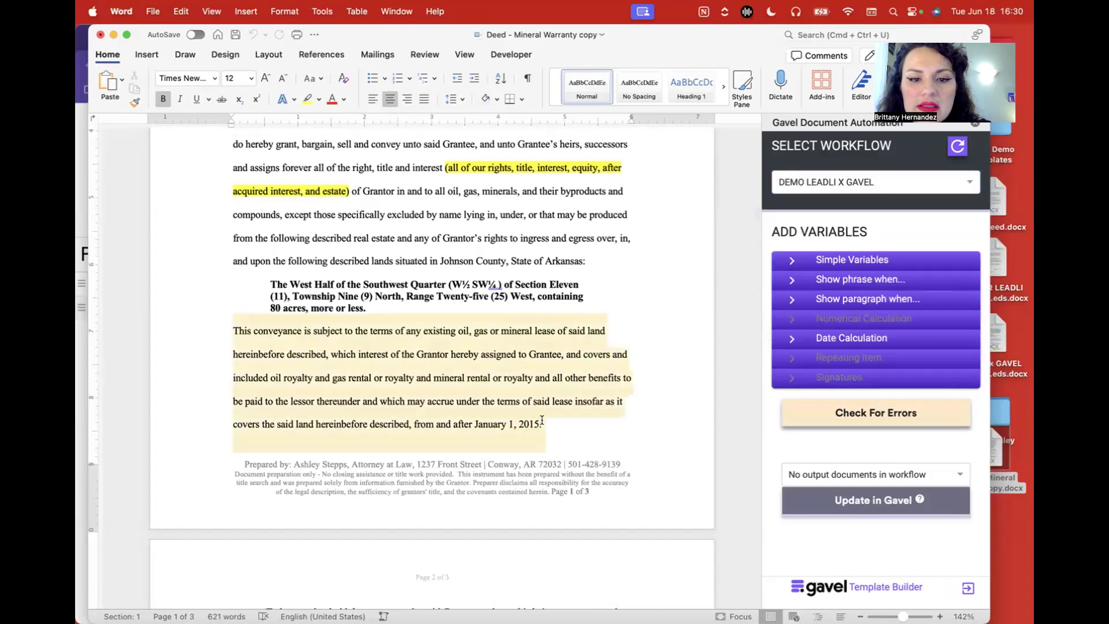
pyautogui.click(848, 300)
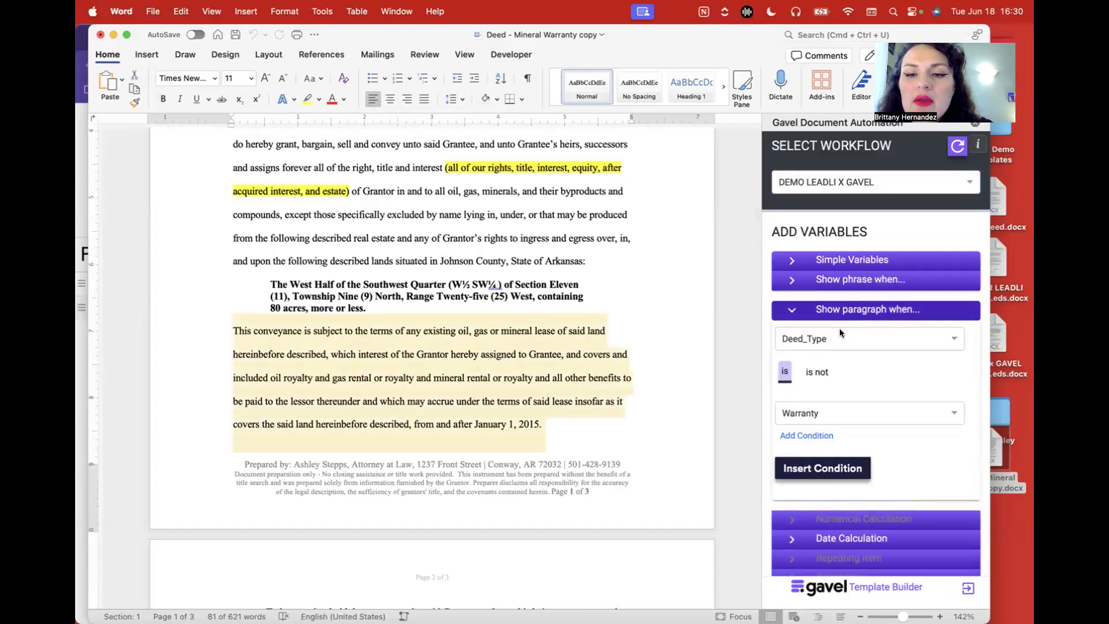
pyautogui.click(818, 437)
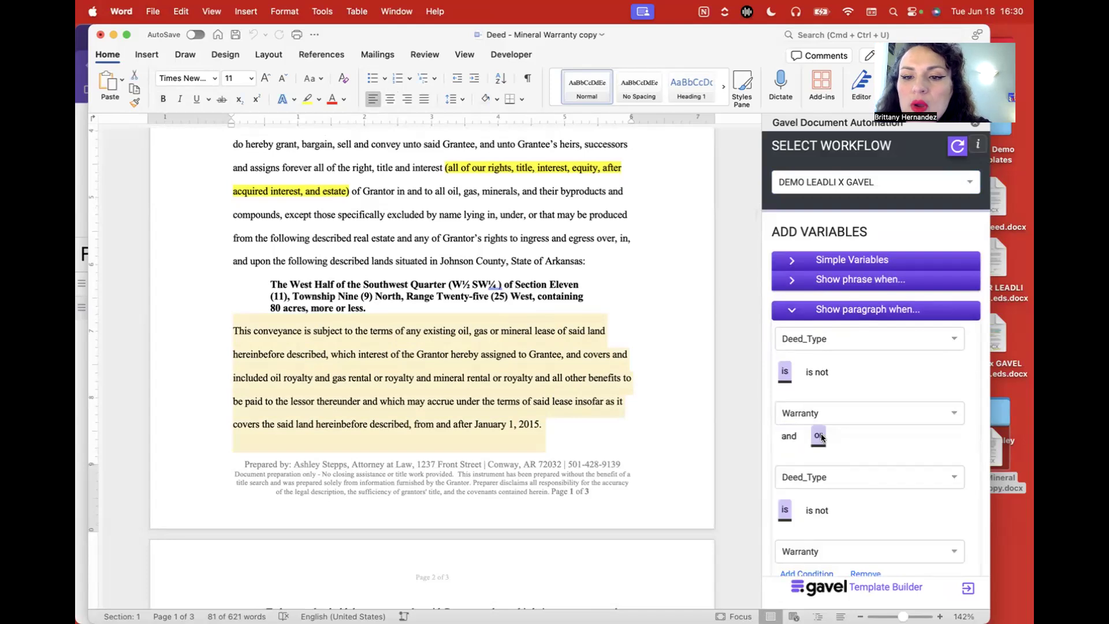
# Step: Set the second condition to Deed_Type is not Quitclaim and insert the combined condition around the selected paragraph
pyautogui.click(812, 549)
pyautogui.scroll(-4, 866, 462)
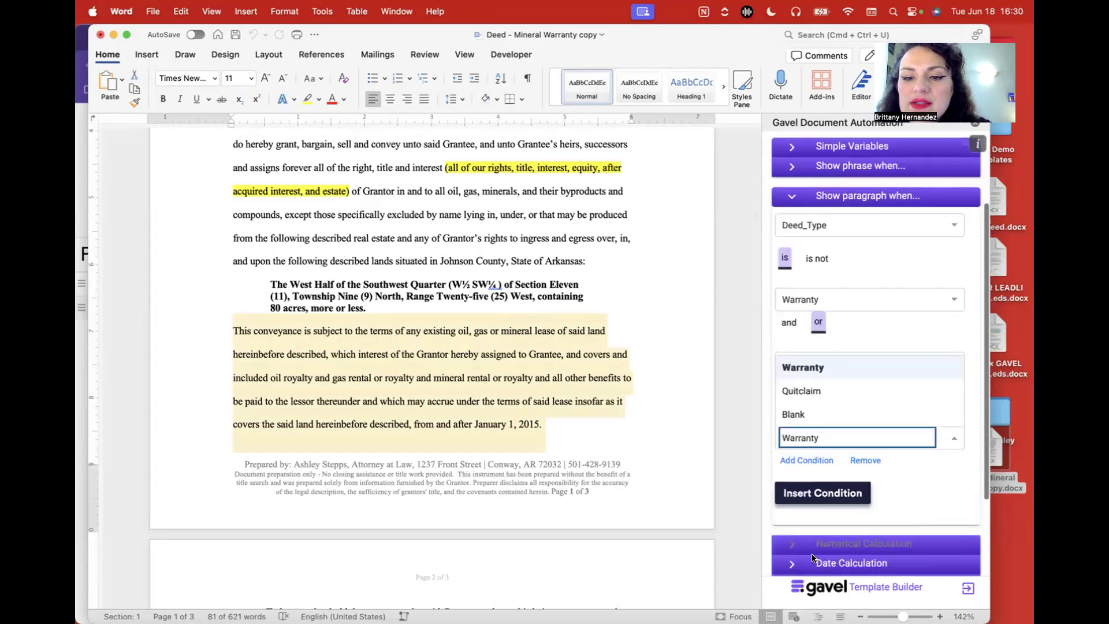
pyautogui.click(950, 357)
pyautogui.click(950, 356)
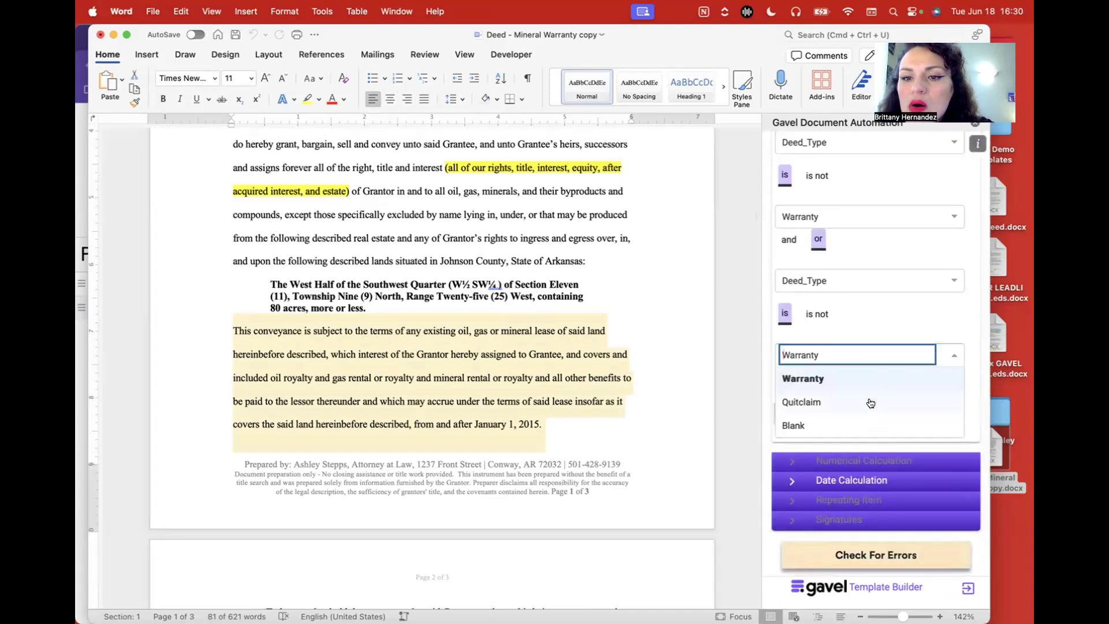
pyautogui.click(871, 403)
pyautogui.click(818, 314)
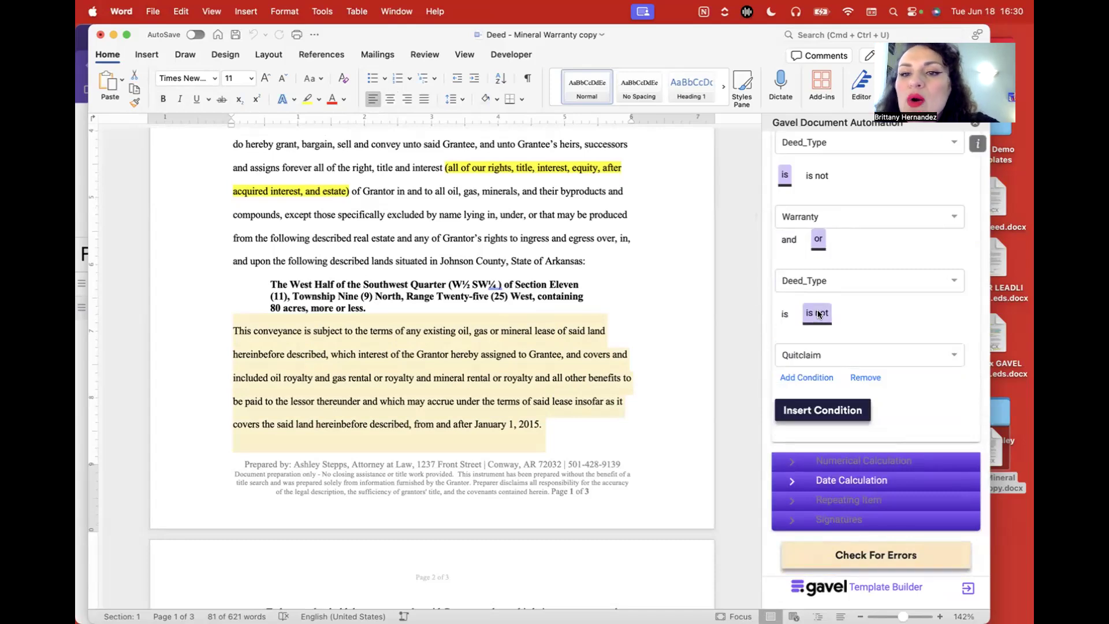
pyautogui.click(836, 409)
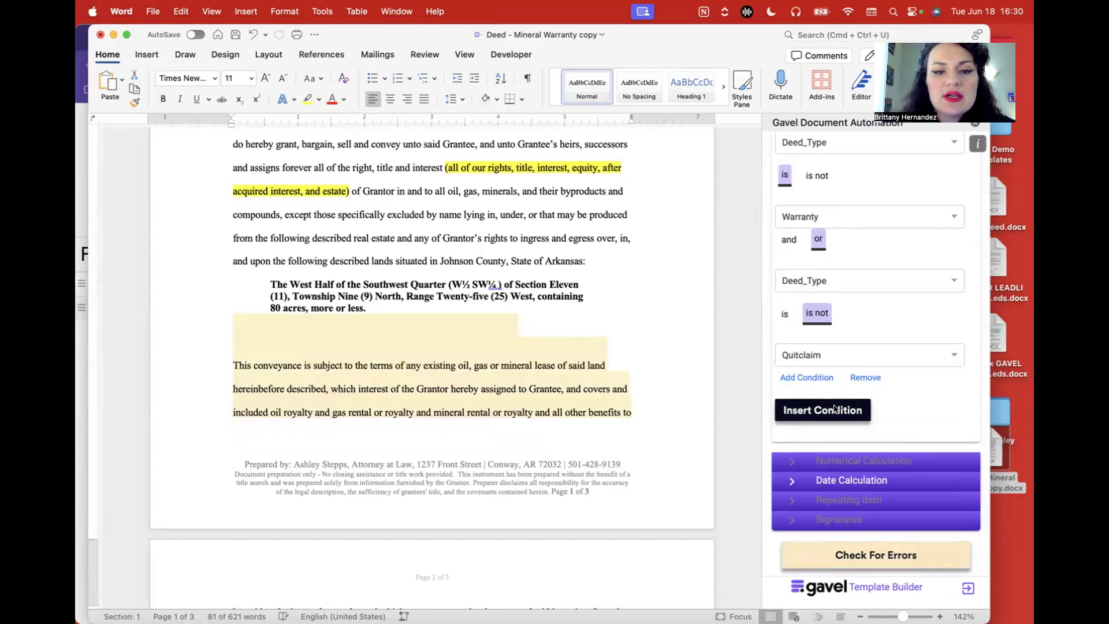
pyautogui.scroll(-2, 439, 331)
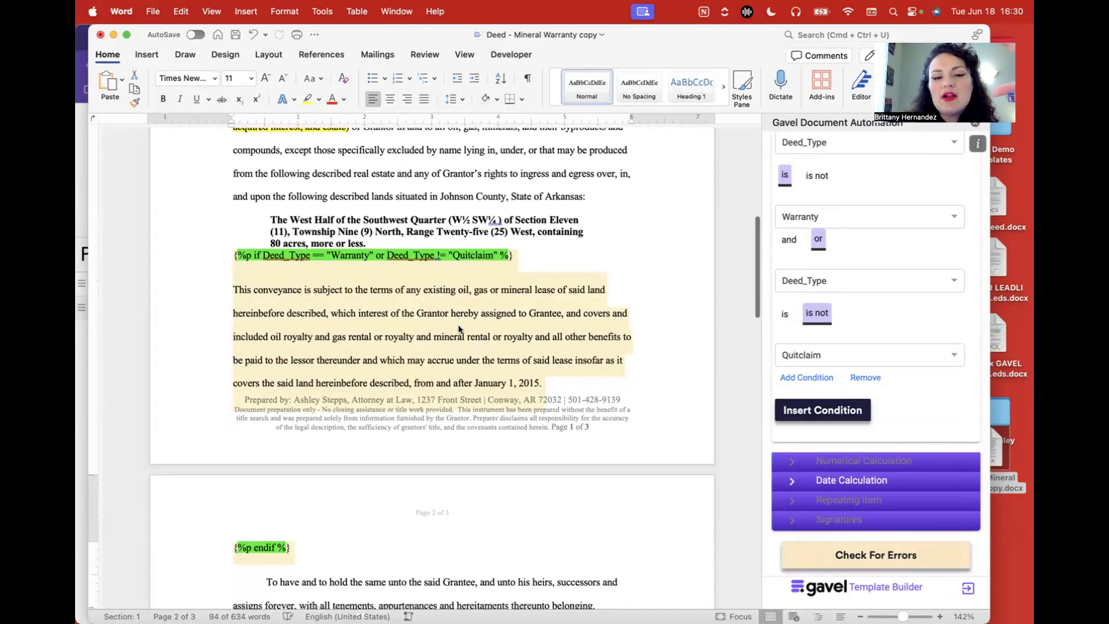
pyautogui.scroll(-1, 459, 329)
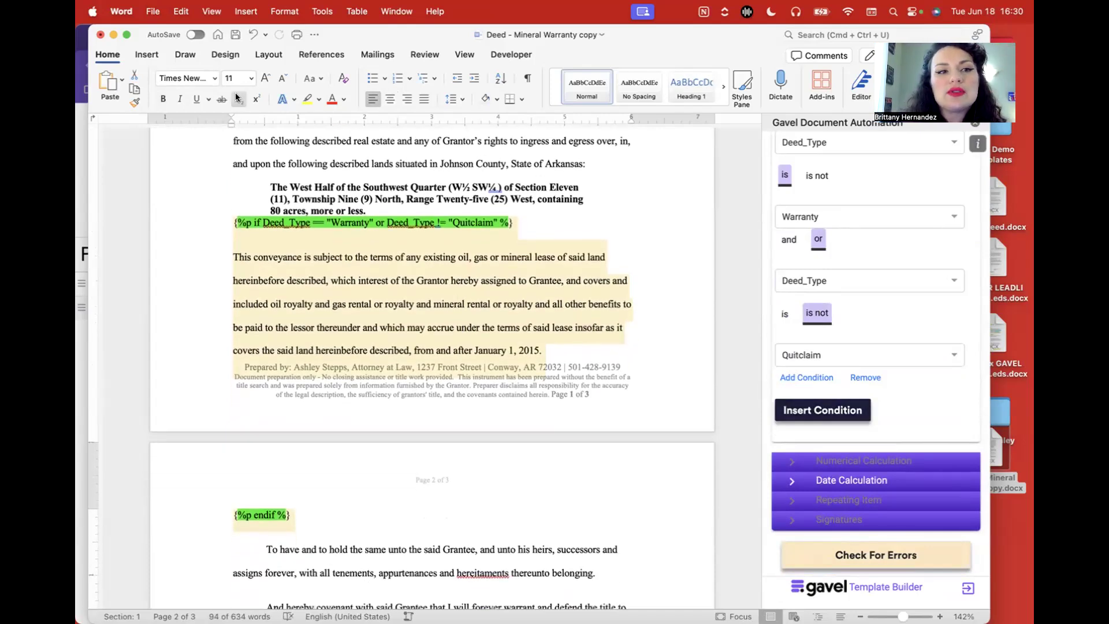
# Step: Close the Warranty Deed document in Word and reposition its file on the desktop below the other items
pyautogui.click(100, 35)
pyautogui.click(530, 380)
pyautogui.moveTo(986, 469); pyautogui.dragTo(989, 508)
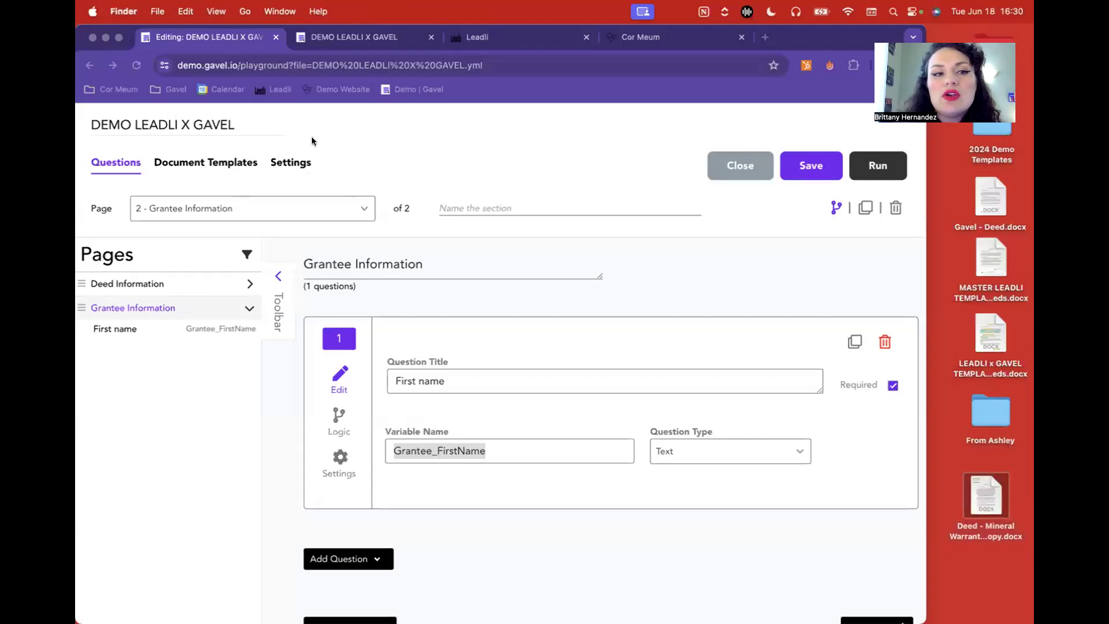
# Step: Look at the options for attaching document templates to the workflow and close the template dialog
pyautogui.click(230, 160)
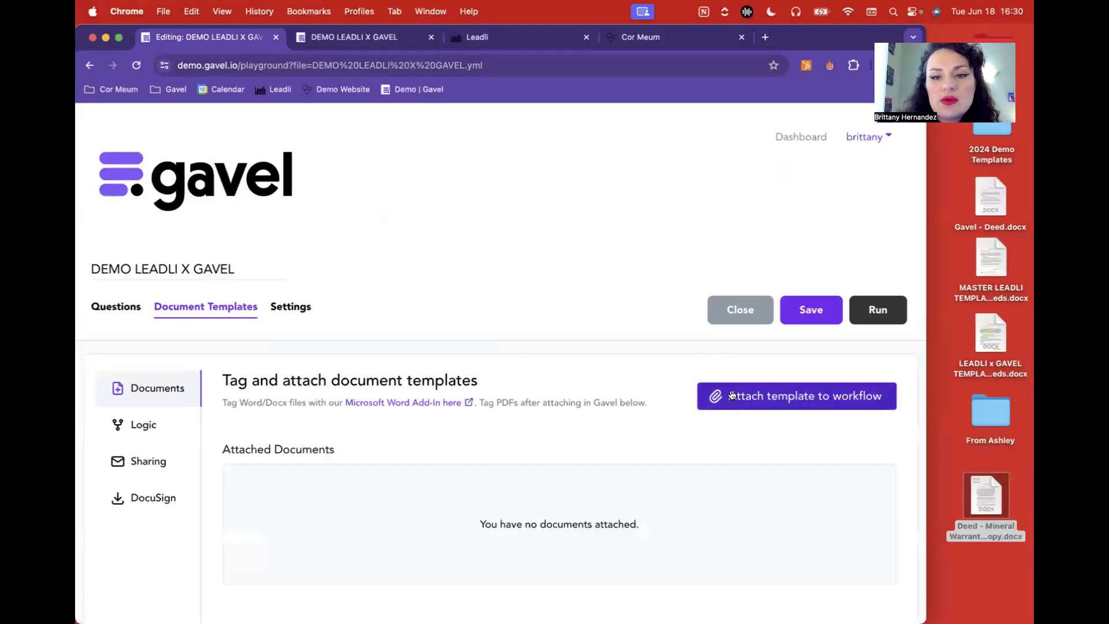
pyautogui.click(732, 395)
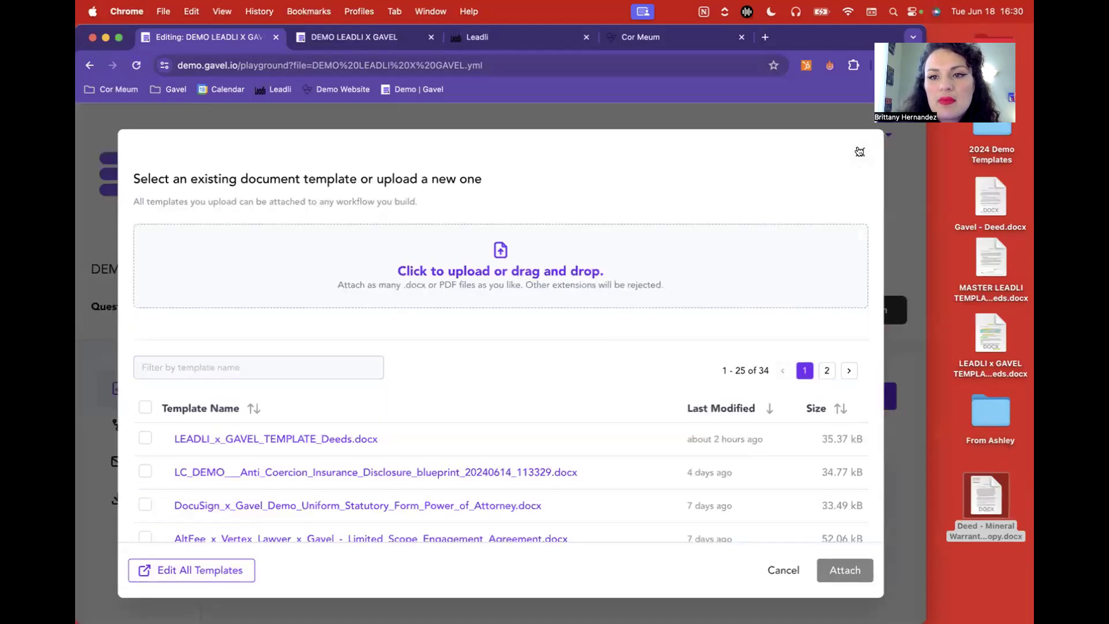
pyautogui.click(859, 151)
# Step: Run the workflow, view the deed type choices on the Deed Information page, and close the run
pyautogui.click(866, 300)
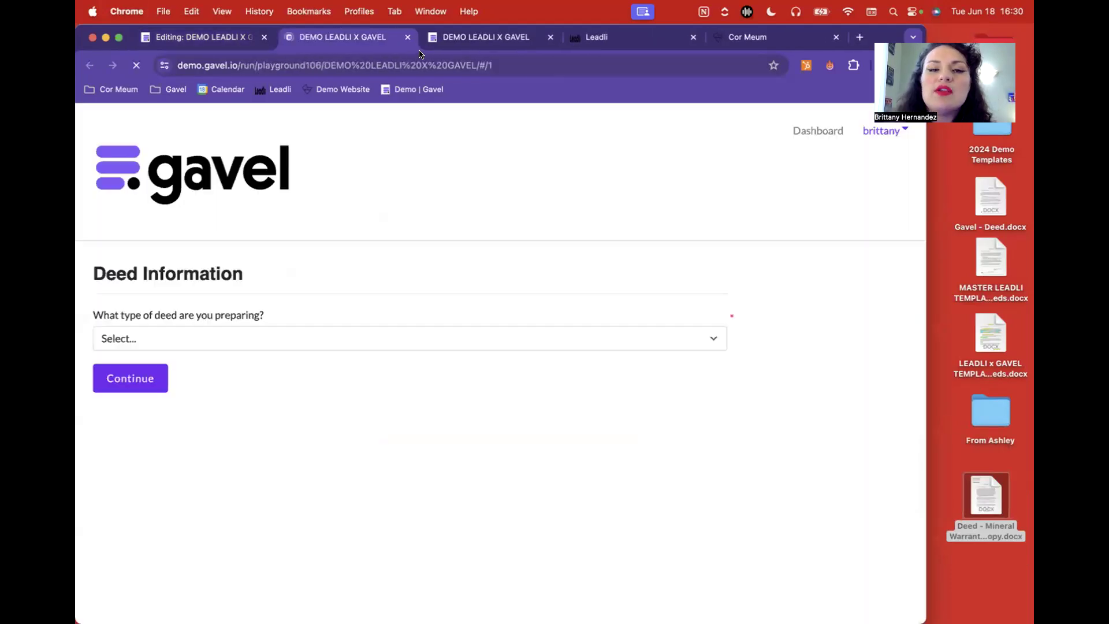
pyautogui.click(296, 331)
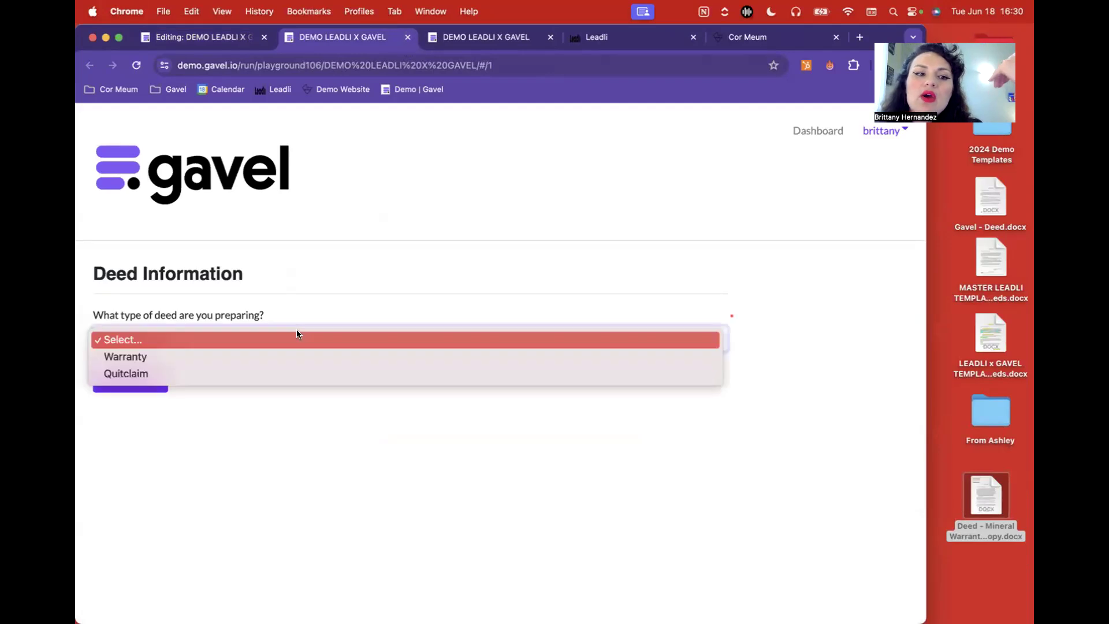
pyautogui.press('Escape')
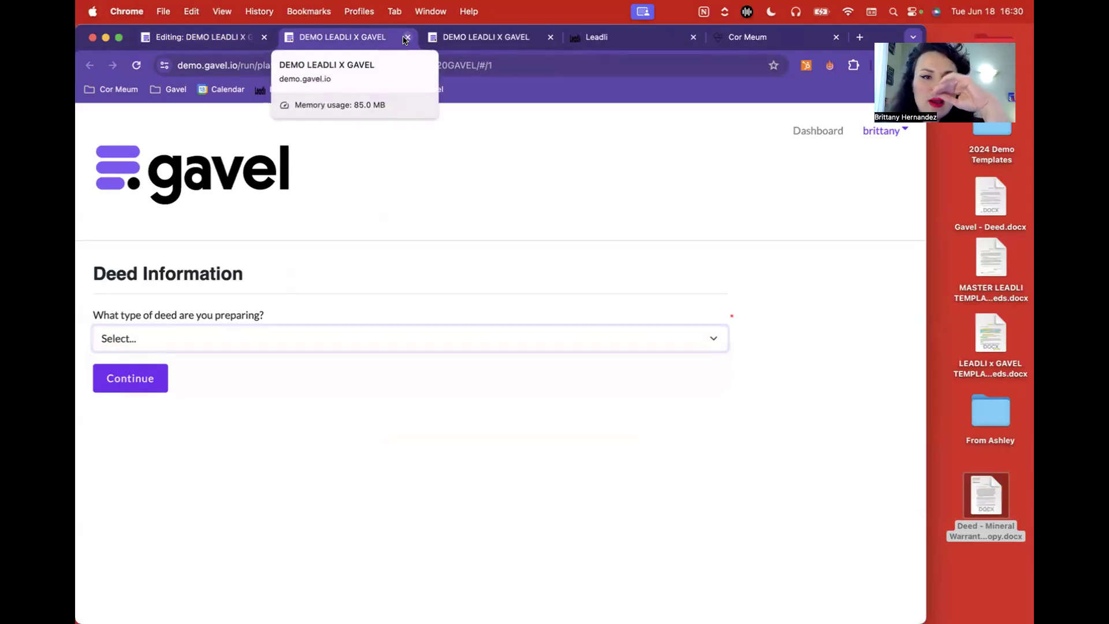
pyautogui.click(407, 38)
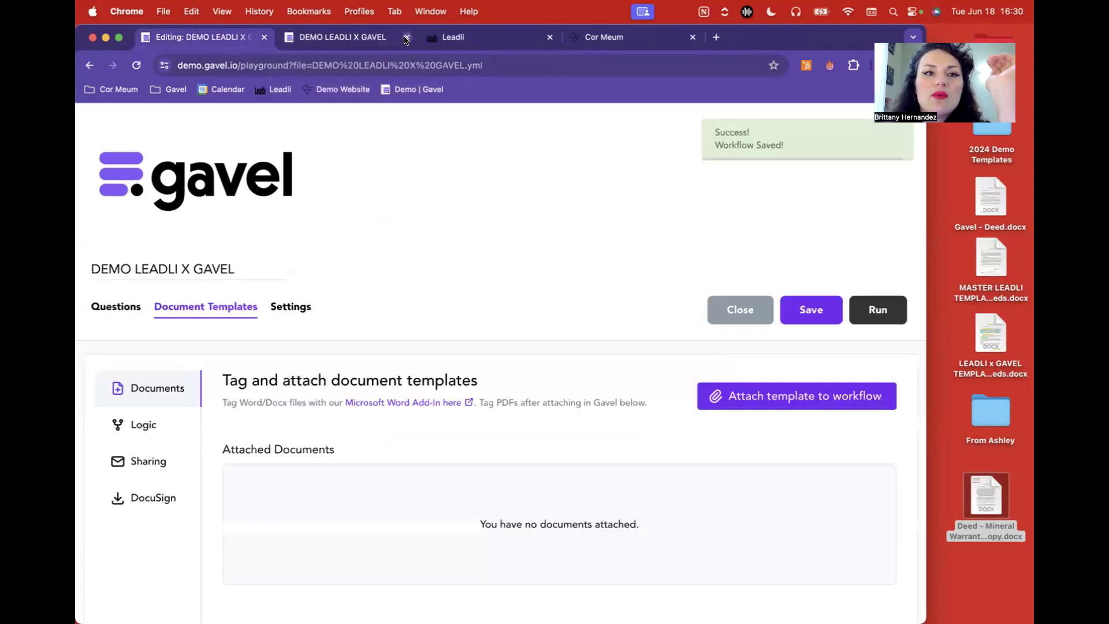
# Step: Close the workflow editor and the older workflow run, and open the Gavel demo site in a tab beside Leadli
pyautogui.click(261, 38)
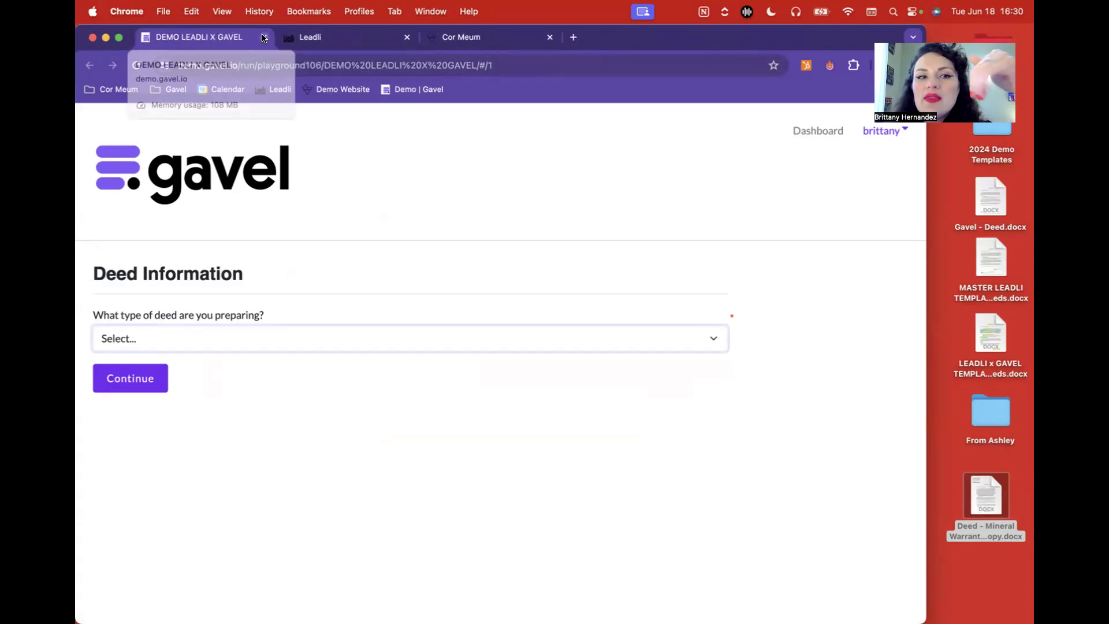
pyautogui.click(263, 37)
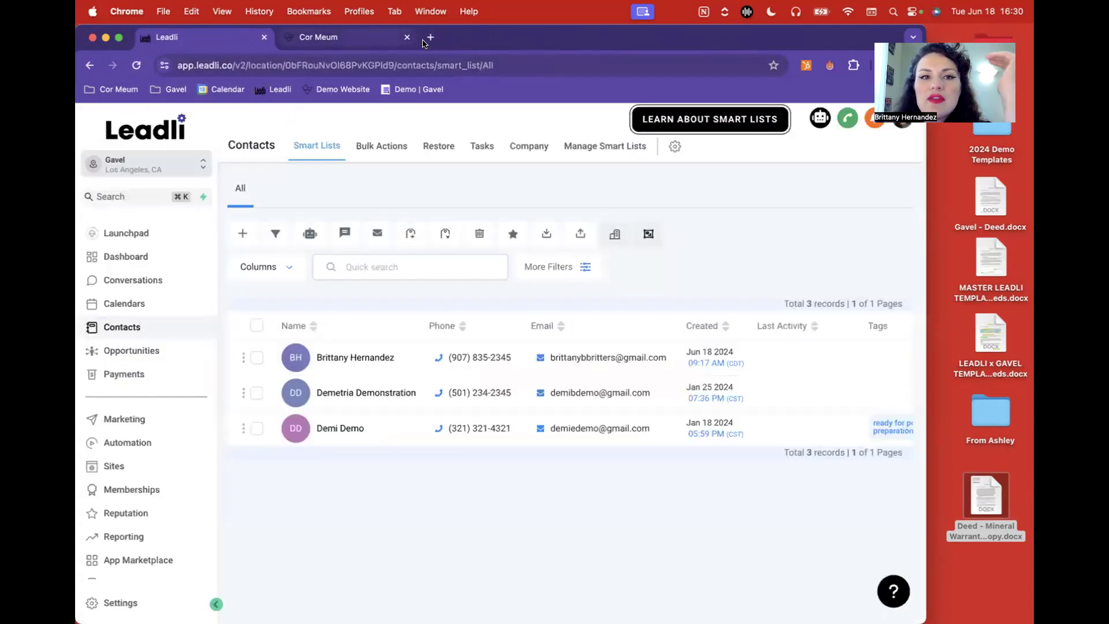
pyautogui.press('super+t')
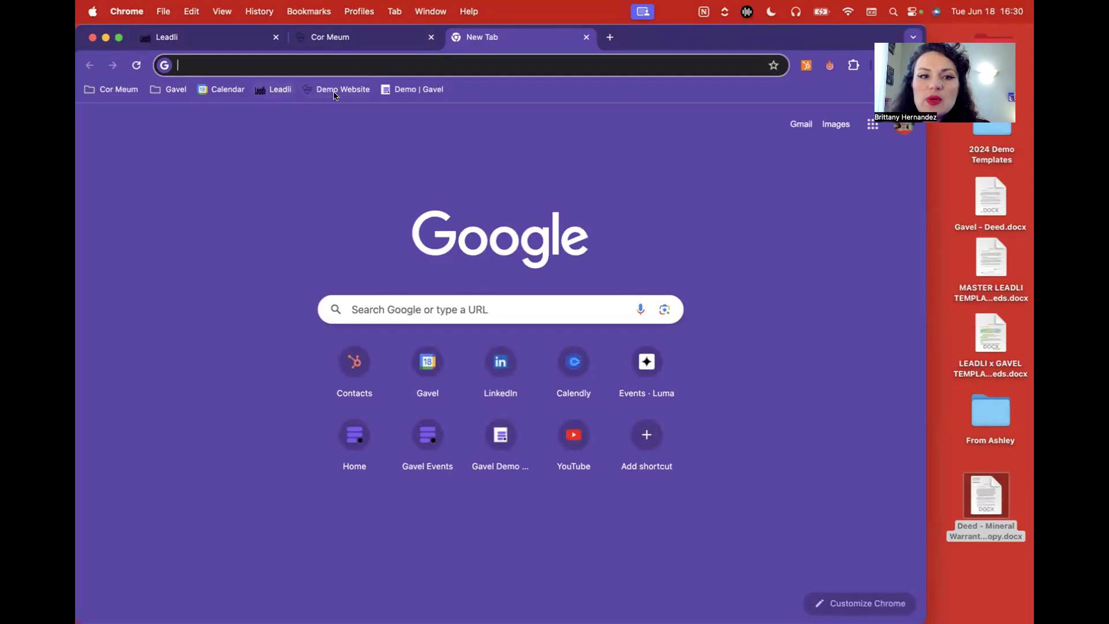
pyautogui.click(334, 96)
pyautogui.moveTo(491, 38); pyautogui.dragTo(342, 39)
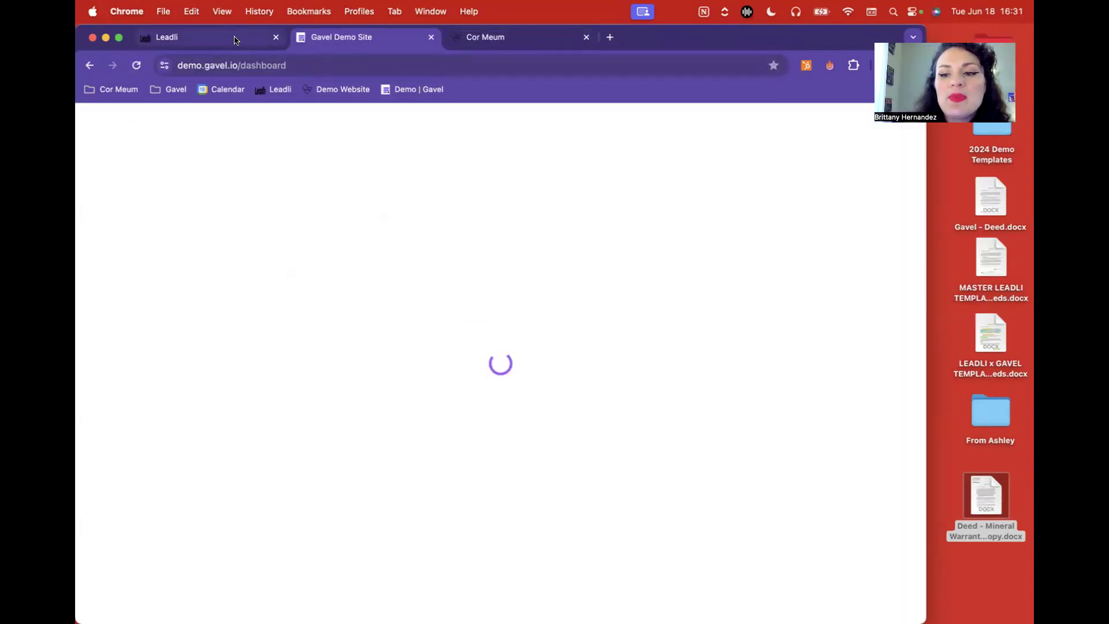
# Step: Switch to the Leadli contacts and remove the "Deed - Mineral Warranty copy" file from the desktop
pyautogui.click(235, 40)
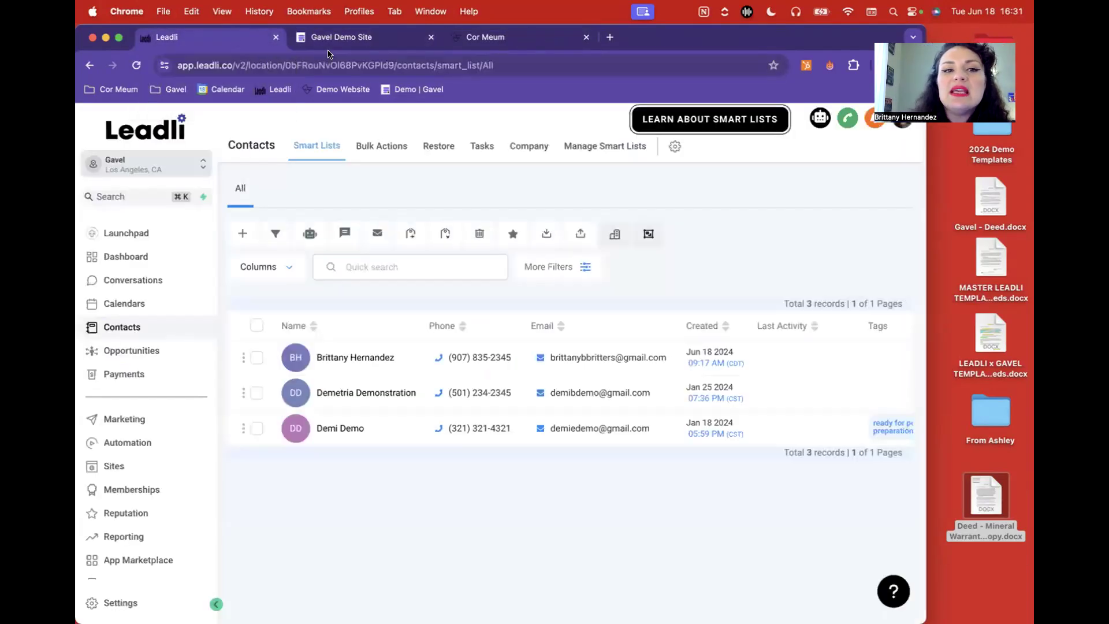
pyautogui.moveTo(976, 491); pyautogui.dragTo(1006, 609)
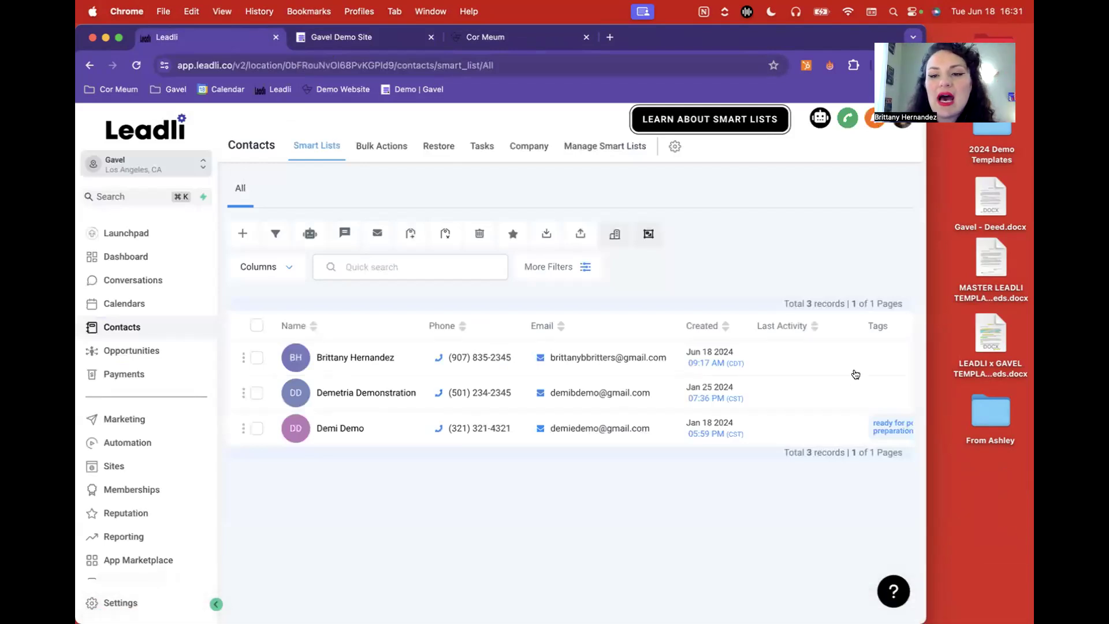
# Step: Open the Demo (Cor Meum) browser profile's Gmail inbox, and bring the Leadli contacts window back to the front, widened
pyautogui.moveTo(926, 177); pyautogui.dragTo(945, 176)
pyautogui.moveTo(943, 219); pyautogui.dragTo(870, 220)
pyautogui.click(828, 65)
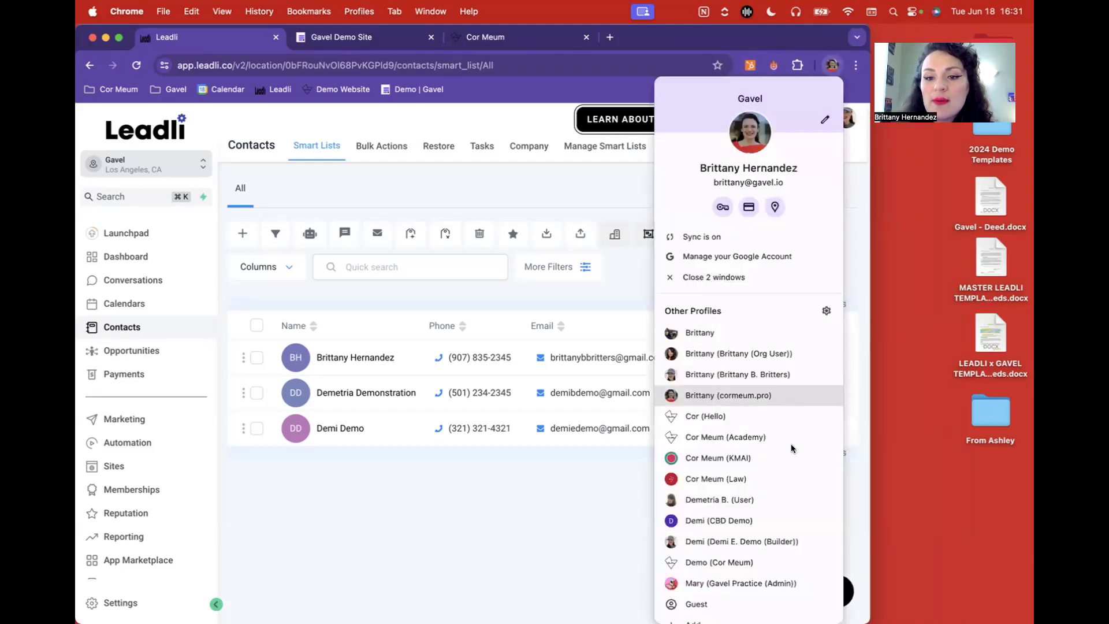
pyautogui.click(768, 557)
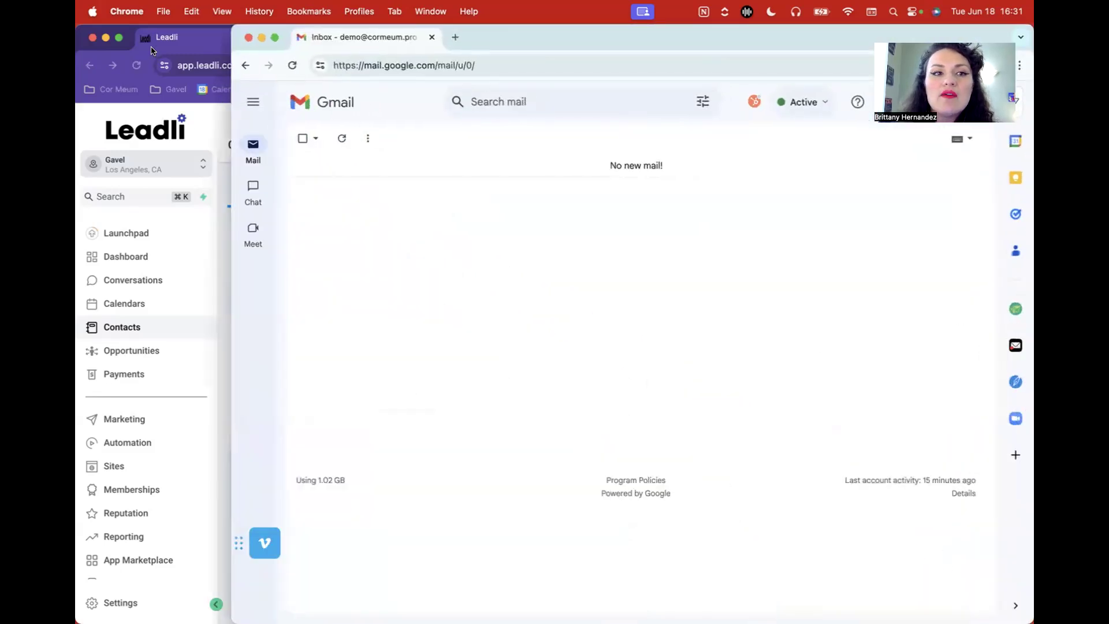
pyautogui.click(152, 51)
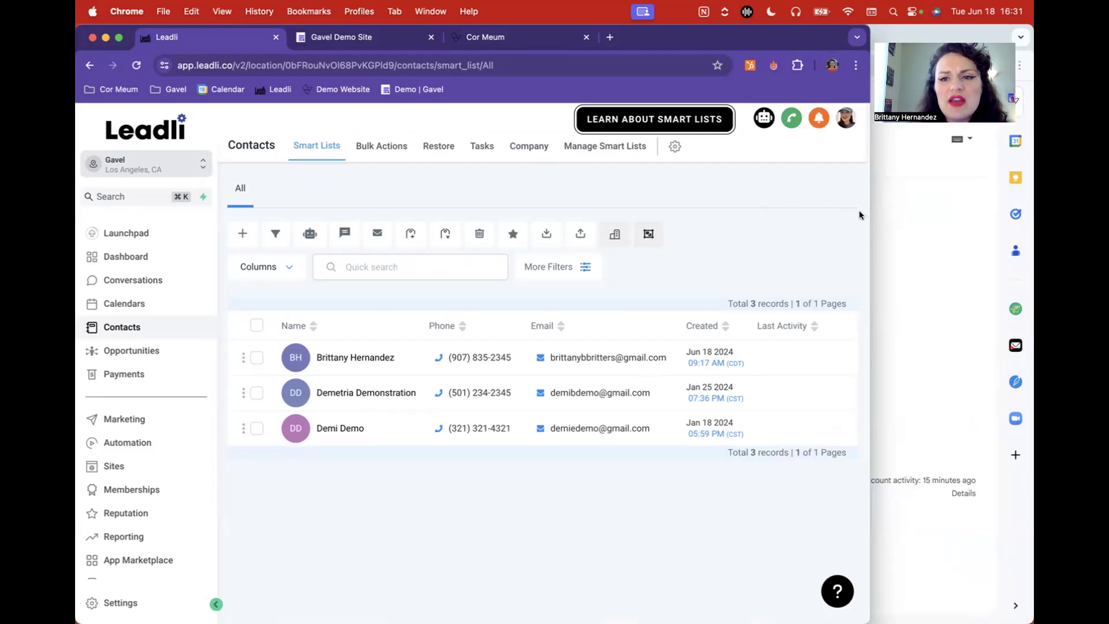
pyautogui.moveTo(884, 216); pyautogui.dragTo(966, 219)
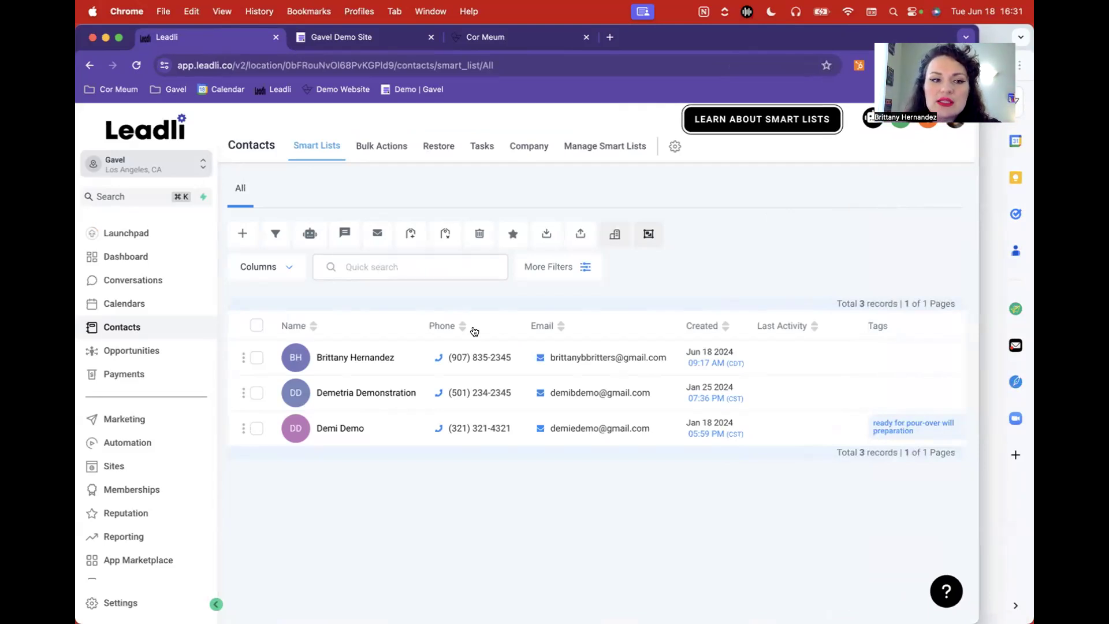
# Step: Open the Gavel Integration's Workflow Settings and choose DEMO LEADLI X GAVEL.yml as the workflow whose fields can be brought into Leadli
pyautogui.click(127, 256)
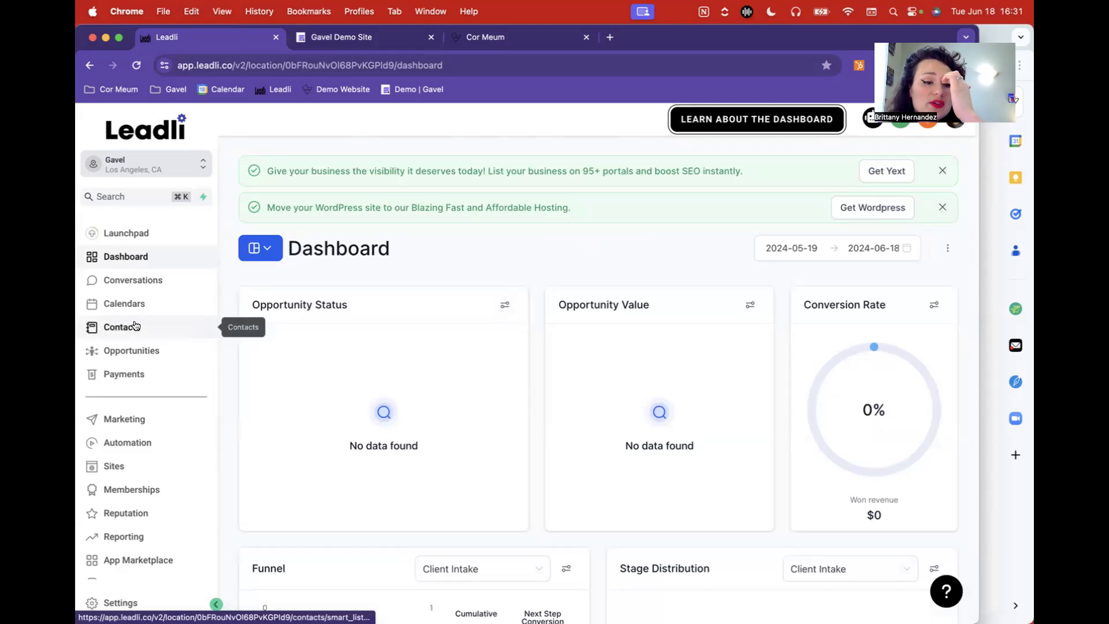
pyautogui.scroll(-3, 134, 327)
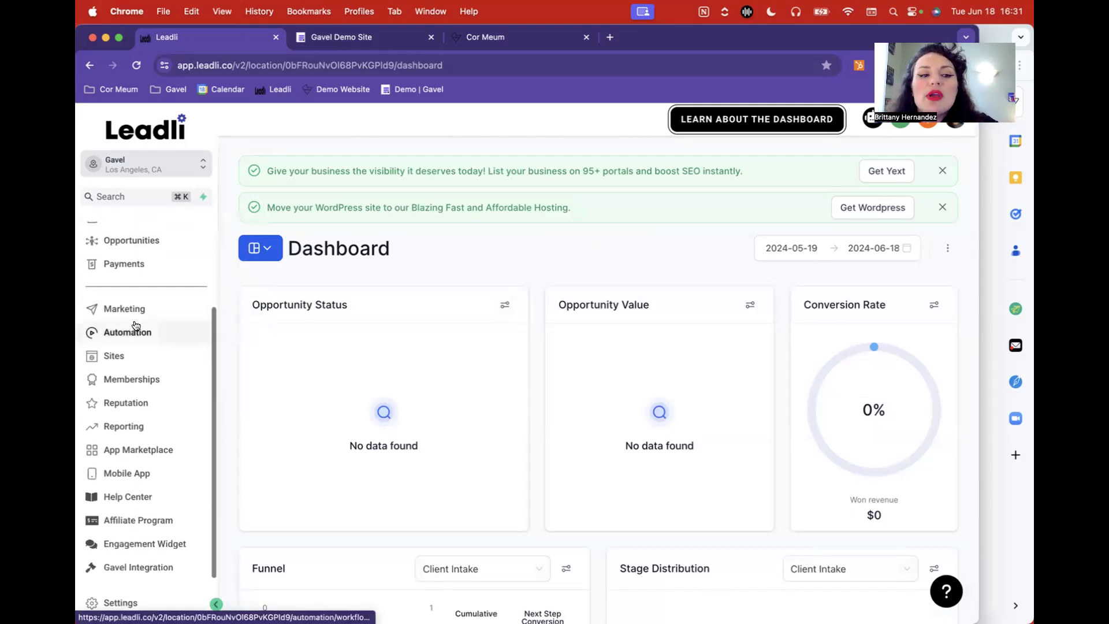
pyautogui.click(152, 562)
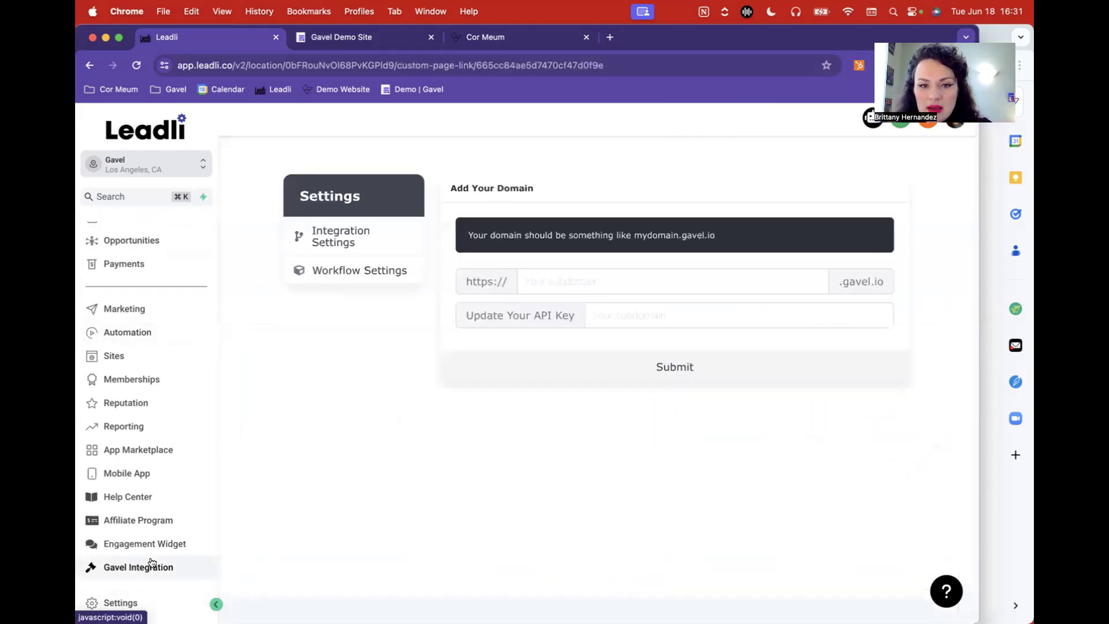
pyautogui.click(409, 276)
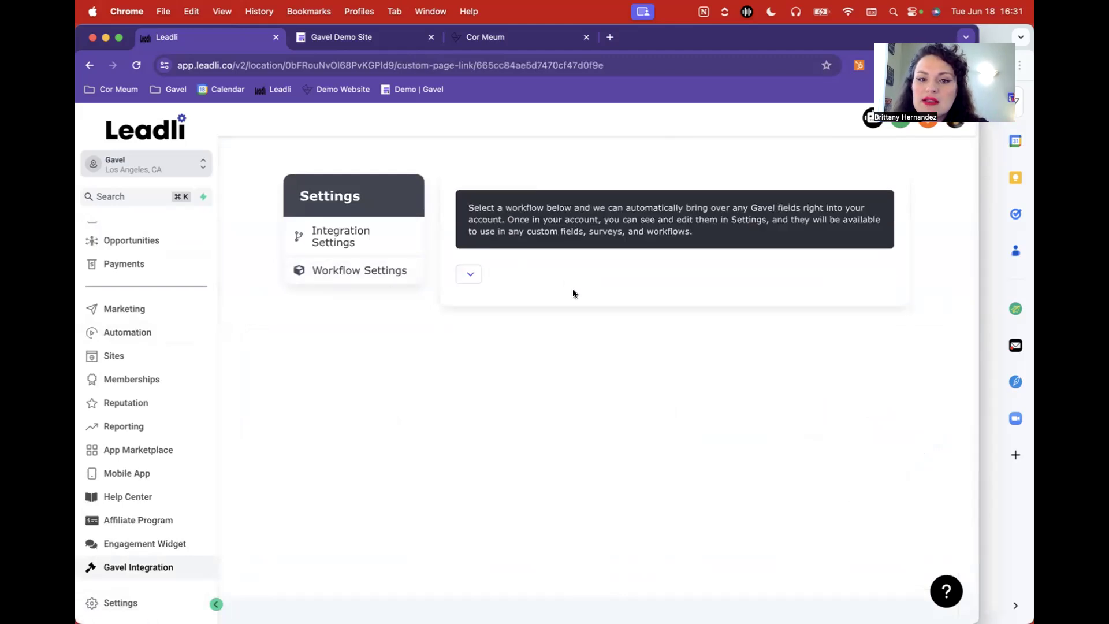
pyautogui.click(554, 278)
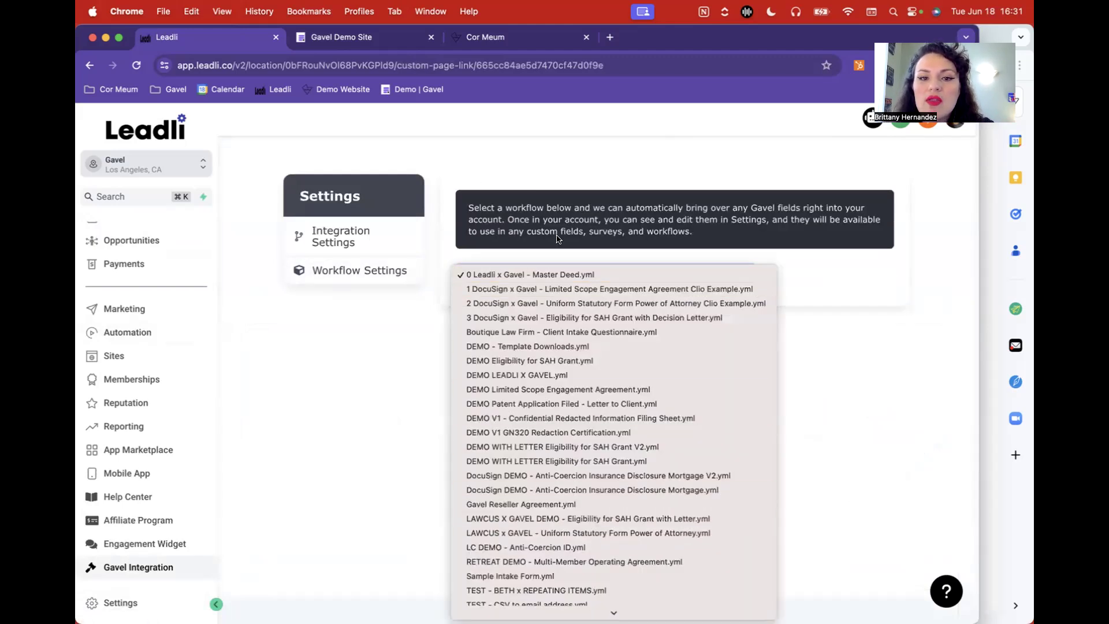
pyautogui.click(526, 376)
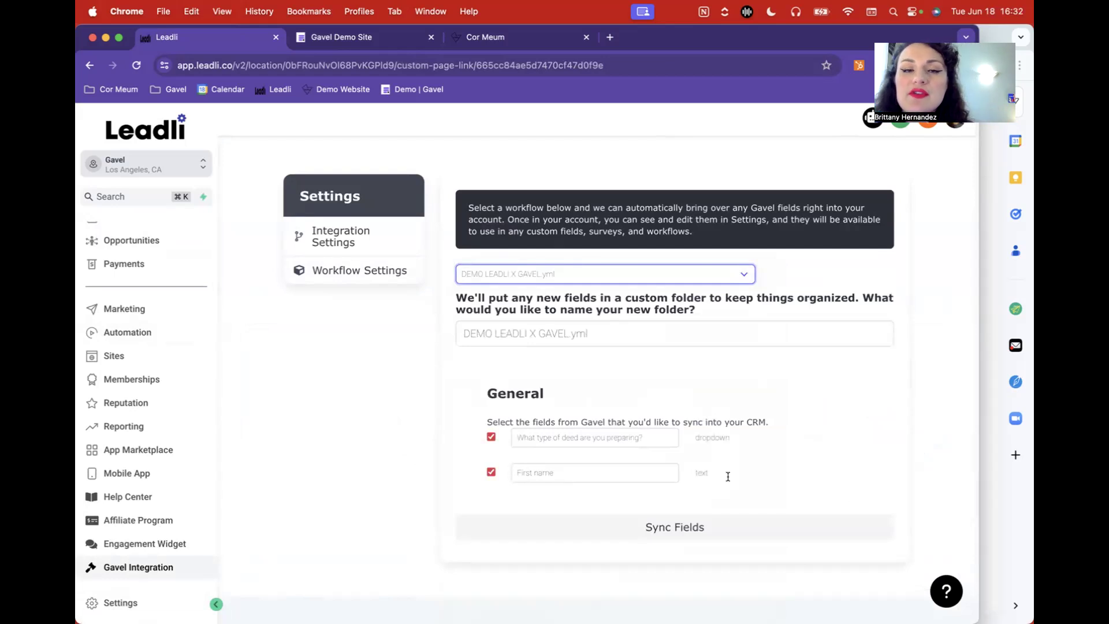
# Step: Open the automation workflow "Leadli x Gavel - Deed Demo June 18, 2024" from the DEMOS folder
pyautogui.scroll(5, 133, 375)
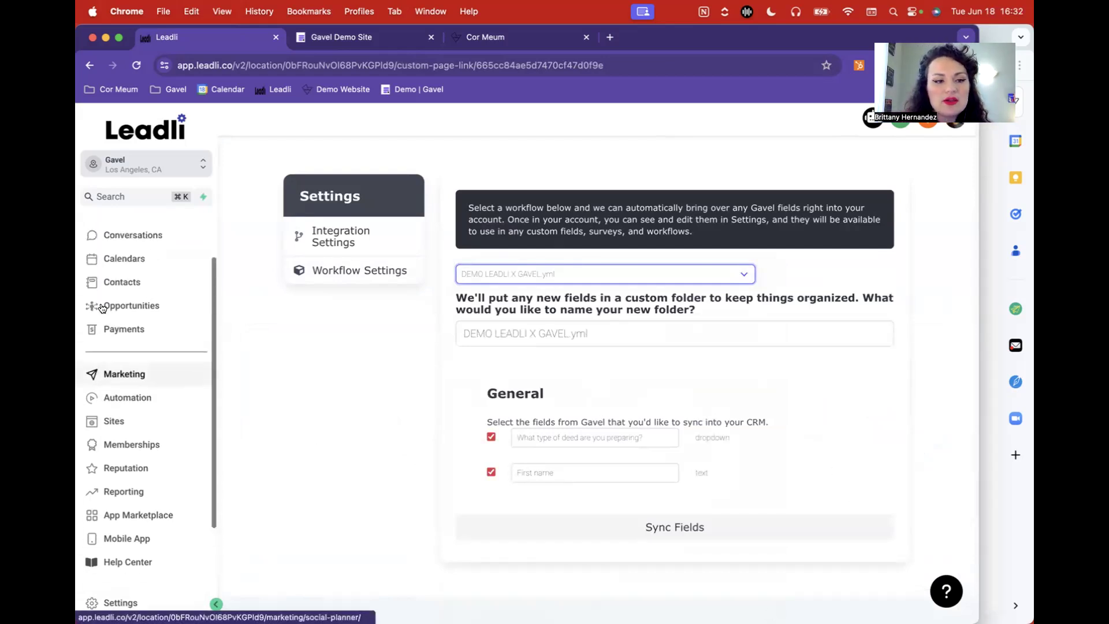
pyautogui.click(126, 440)
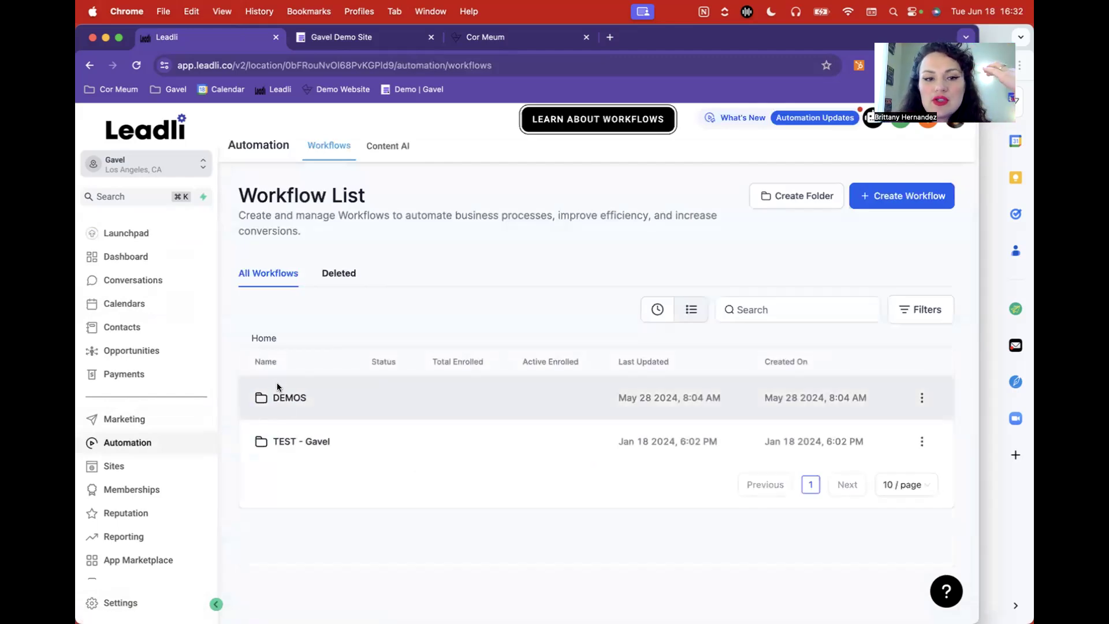
pyautogui.click(289, 397)
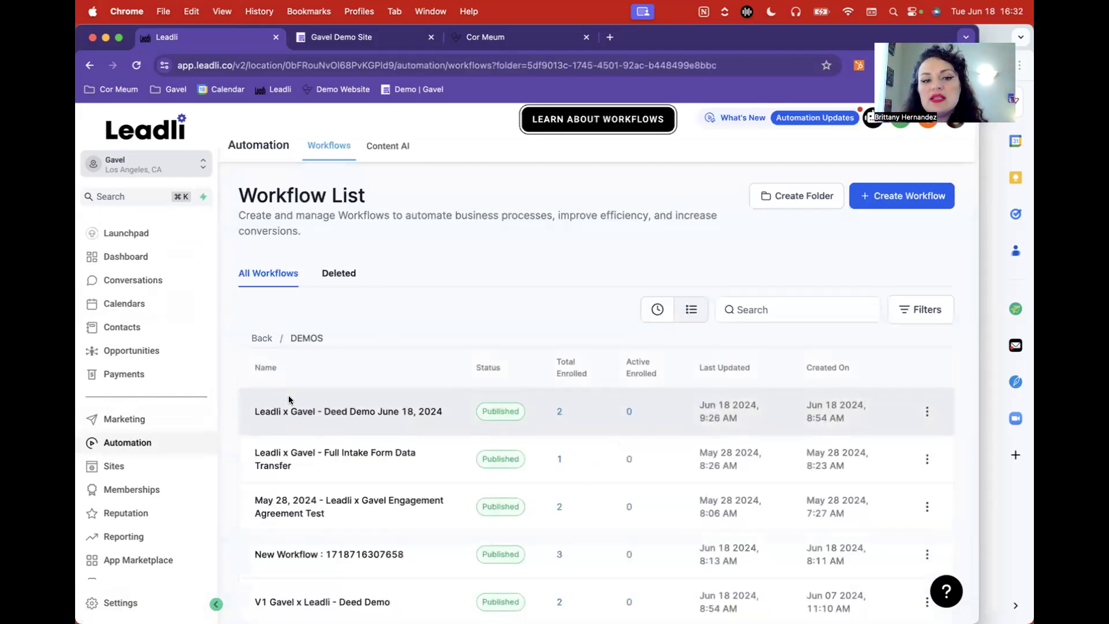
pyautogui.click(362, 410)
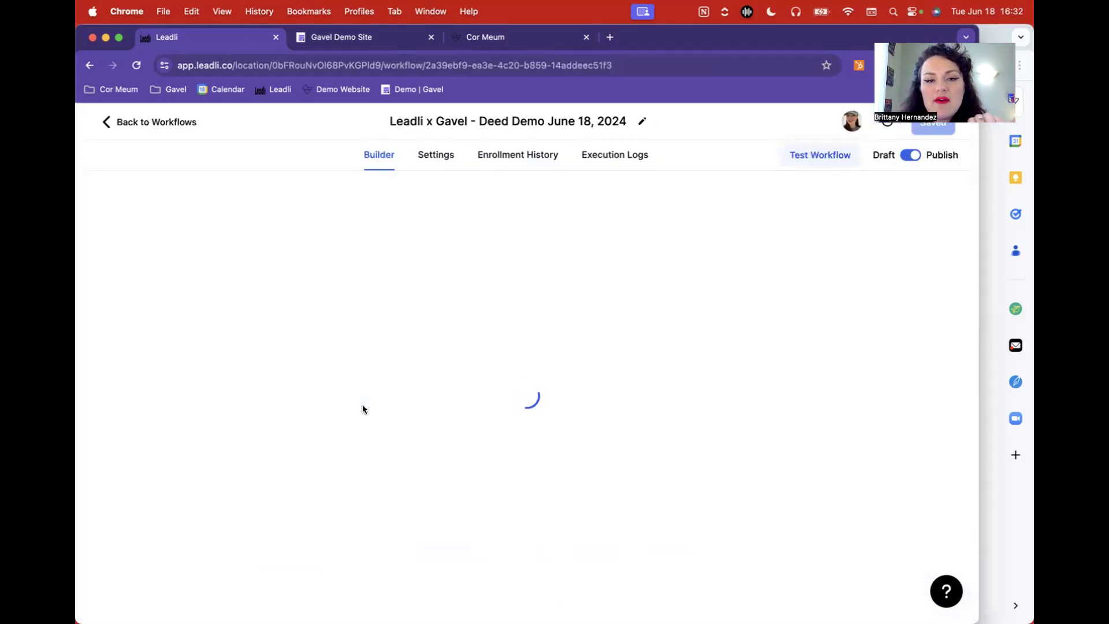
# Step: Open Leadli in a new browser tab and place that tab ahead of all the others
pyautogui.click(610, 37)
pyautogui.click(280, 90)
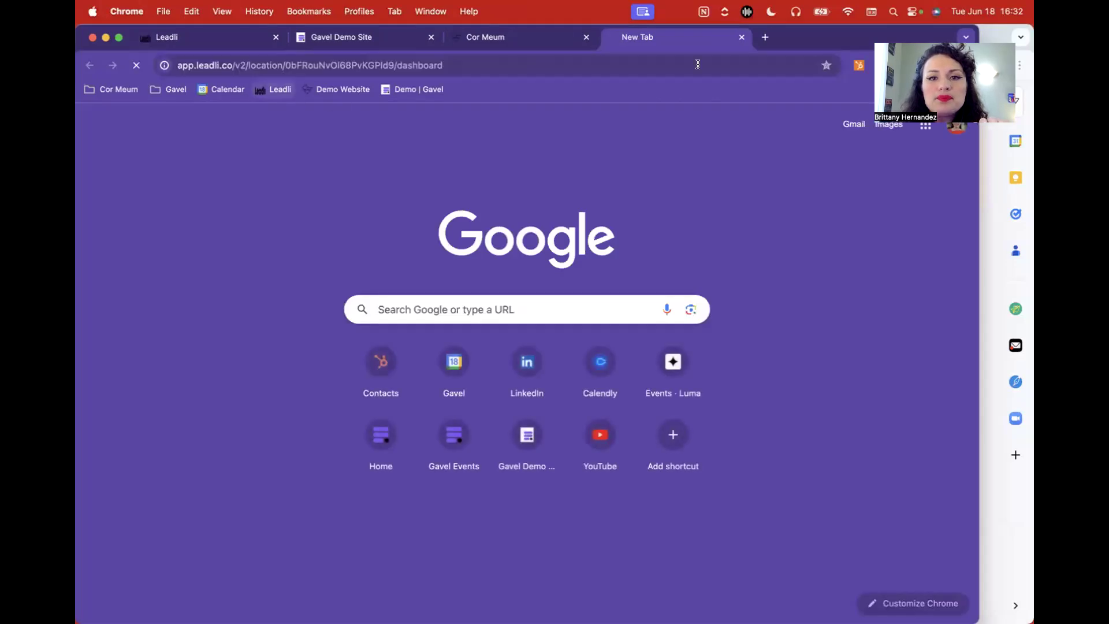
pyautogui.moveTo(673, 39); pyautogui.dragTo(250, 43)
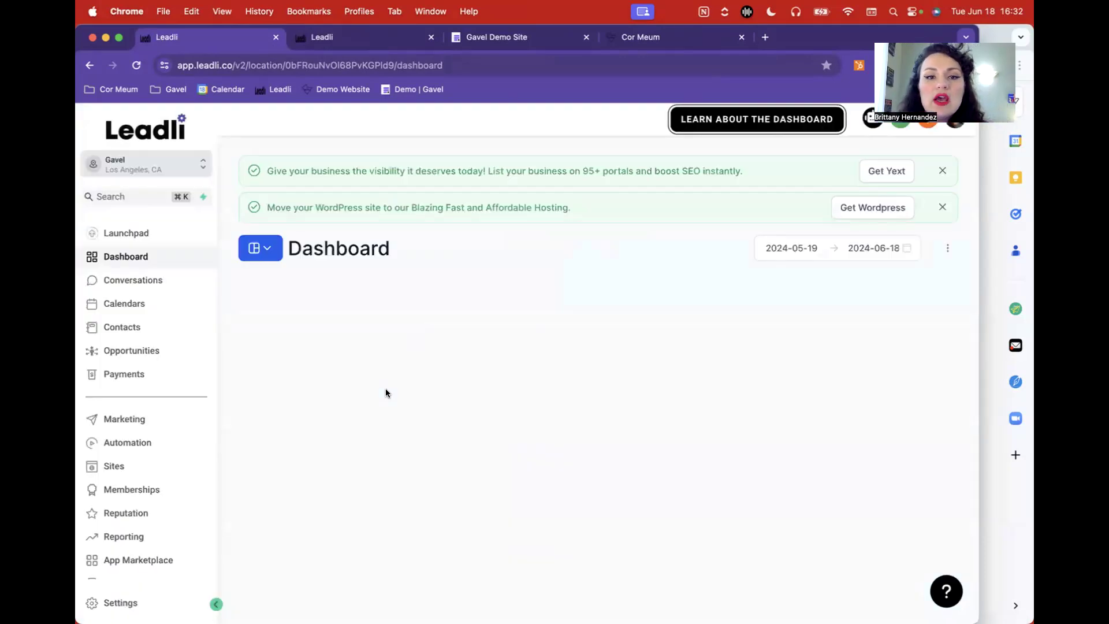
# Step: Open the first contact in the Contacts list and bring up its "0 Leadli x Gavel - Master Deed.yml" fields
pyautogui.click(141, 327)
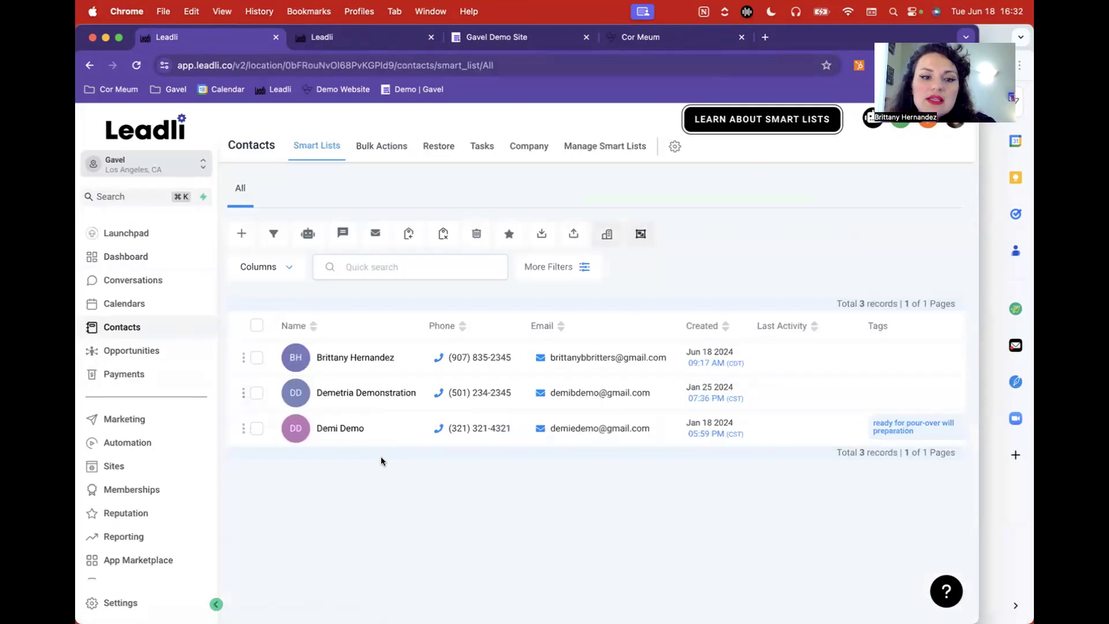
pyautogui.click(494, 375)
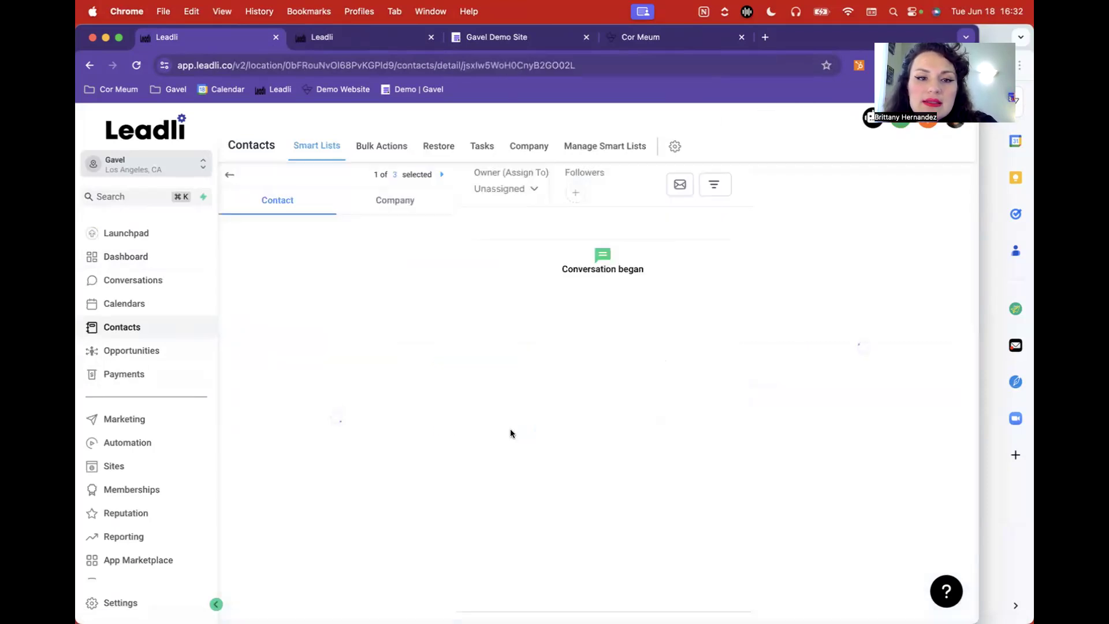
pyautogui.scroll(-3, 282, 469)
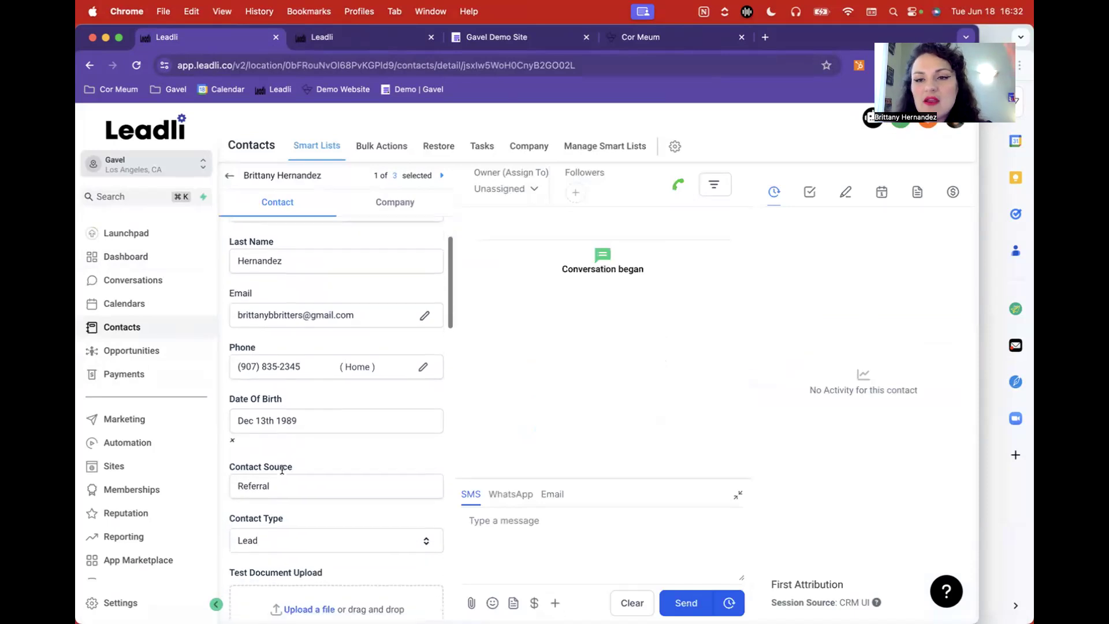
pyautogui.scroll(-7, 281, 469)
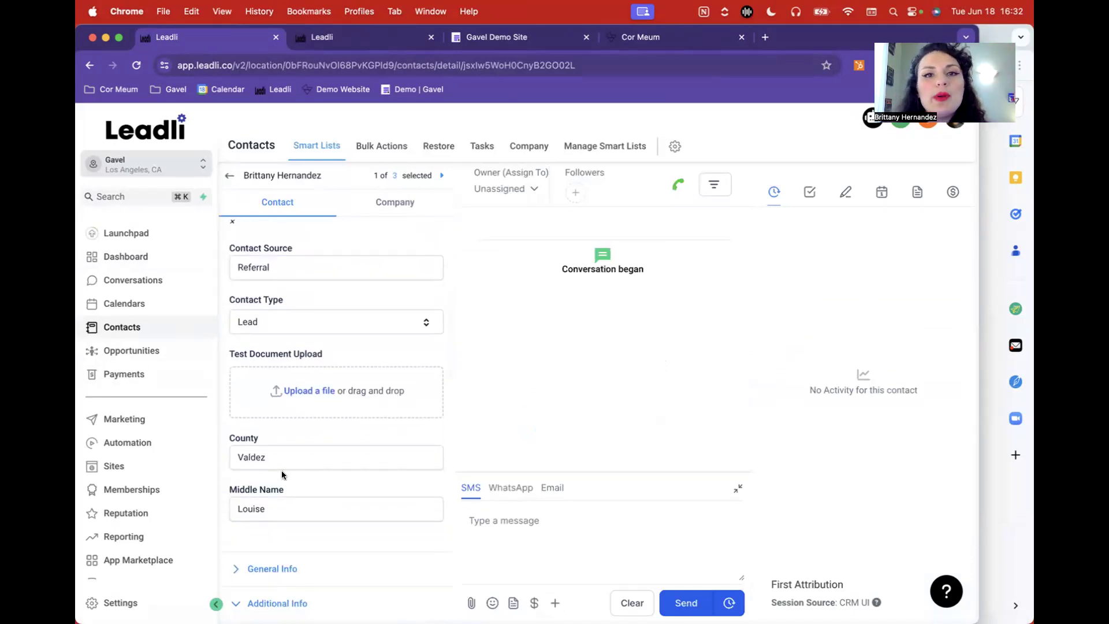
pyautogui.scroll(-9, 282, 474)
pyautogui.scroll(-9, 282, 474)
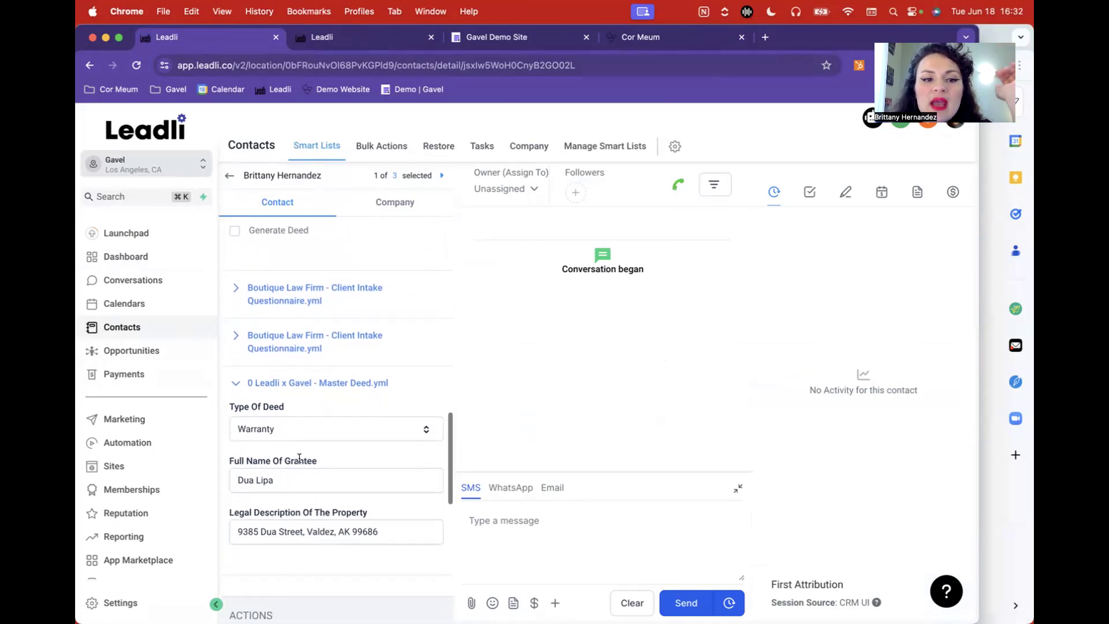
# Step: Review the contact's type of deed, grantee name and legal description fields, and select Warranty as the type of deed
pyautogui.moveTo(239, 406); pyautogui.dragTo(278, 407)
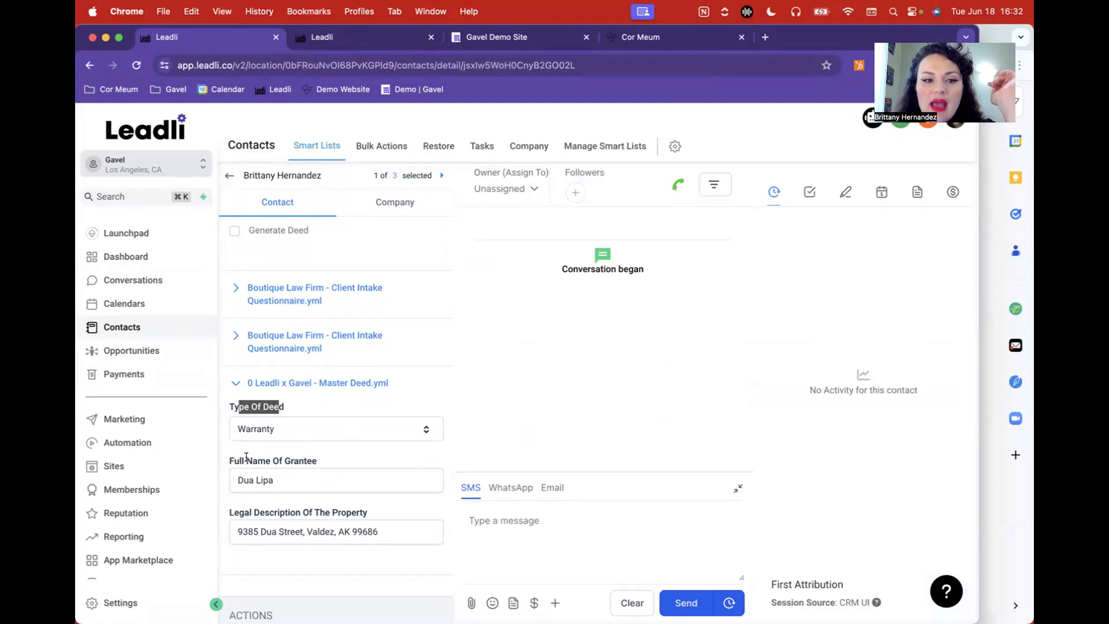
pyautogui.moveTo(246, 456); pyautogui.dragTo(312, 457)
pyautogui.scroll(-3, 312, 457)
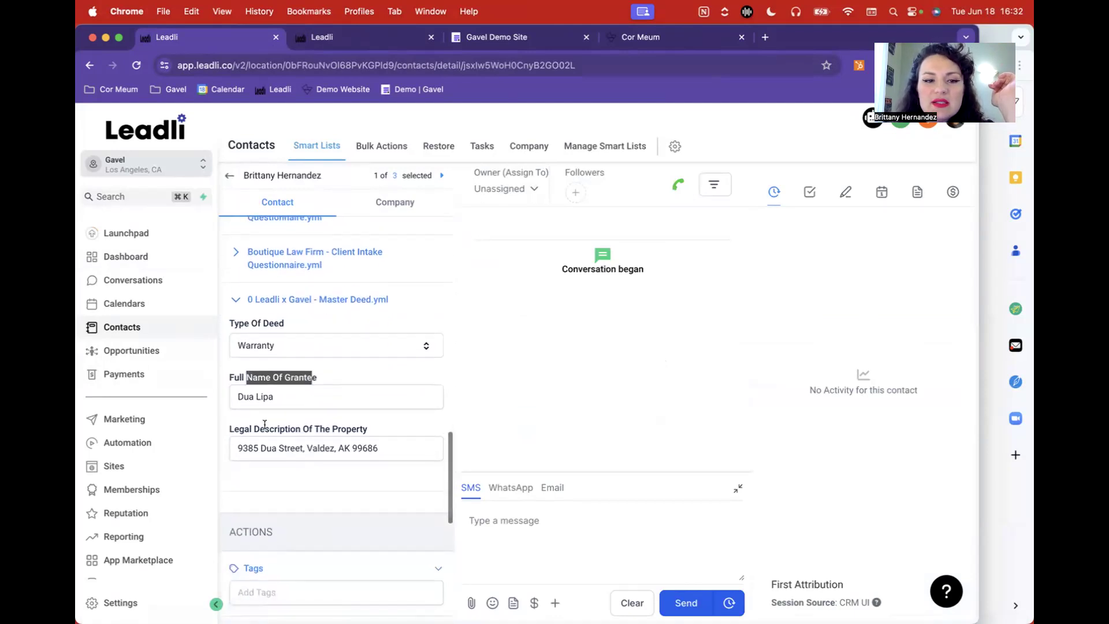
pyautogui.moveTo(245, 426); pyautogui.dragTo(382, 426)
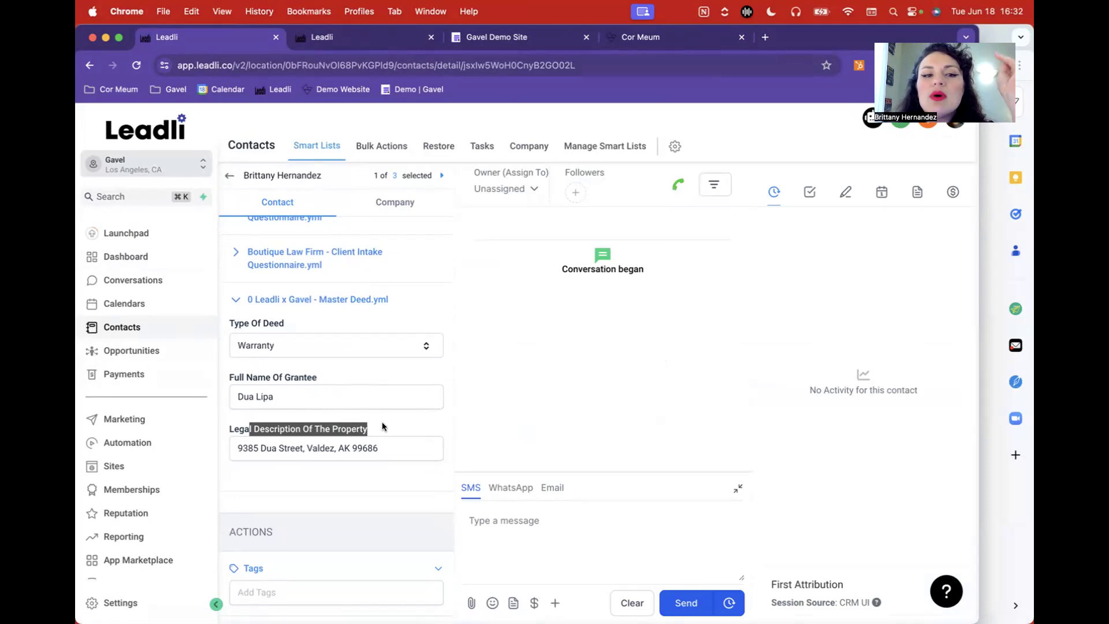
pyautogui.click(360, 425)
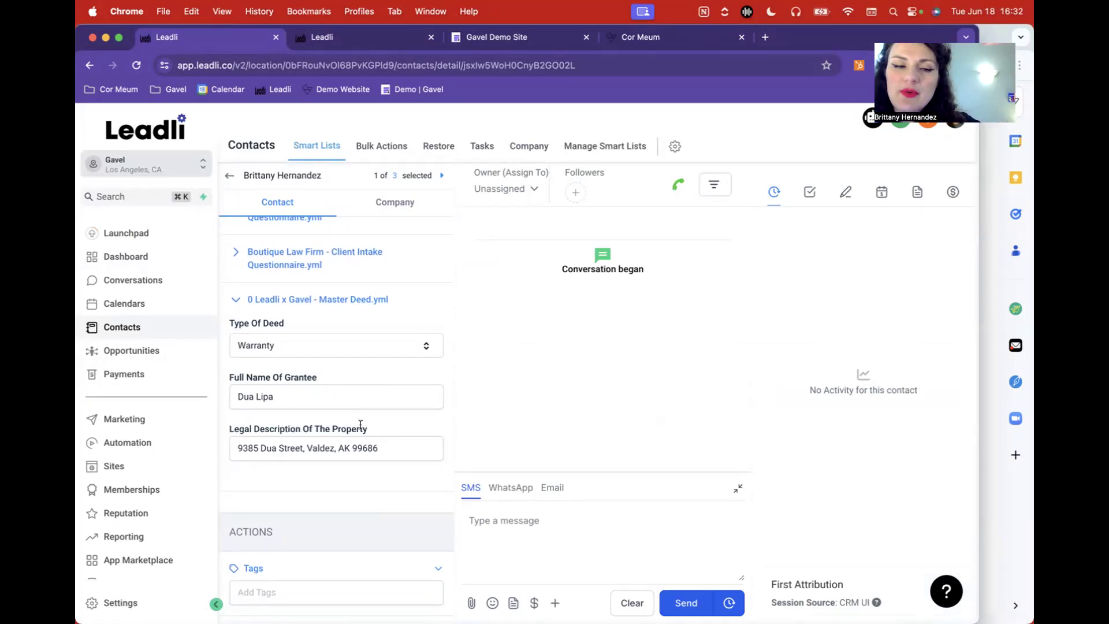
pyautogui.click(354, 345)
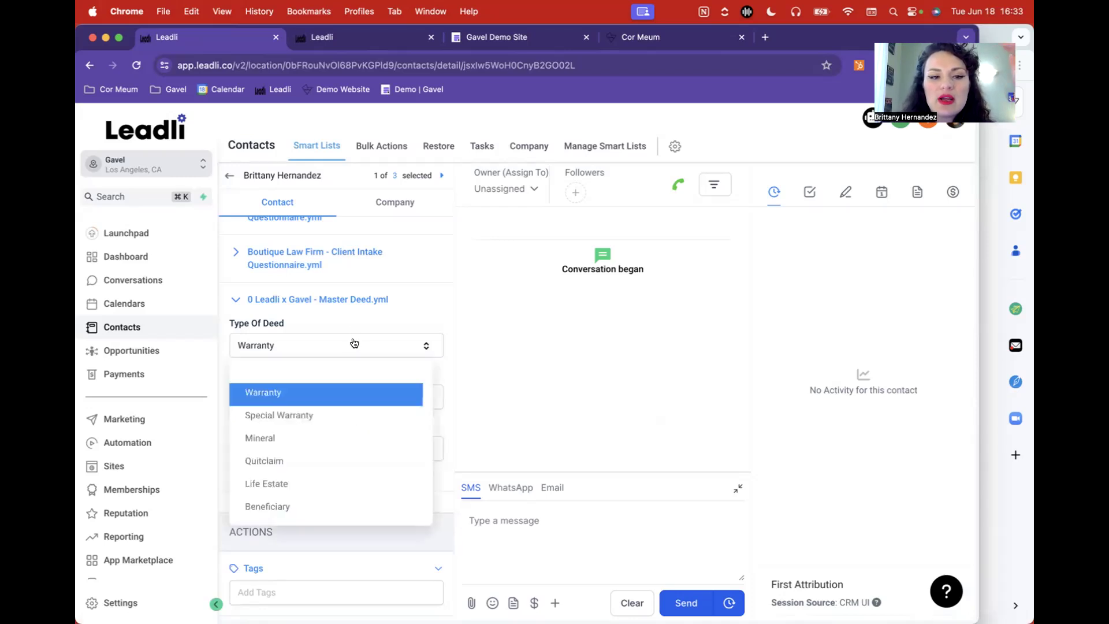
pyautogui.click(287, 394)
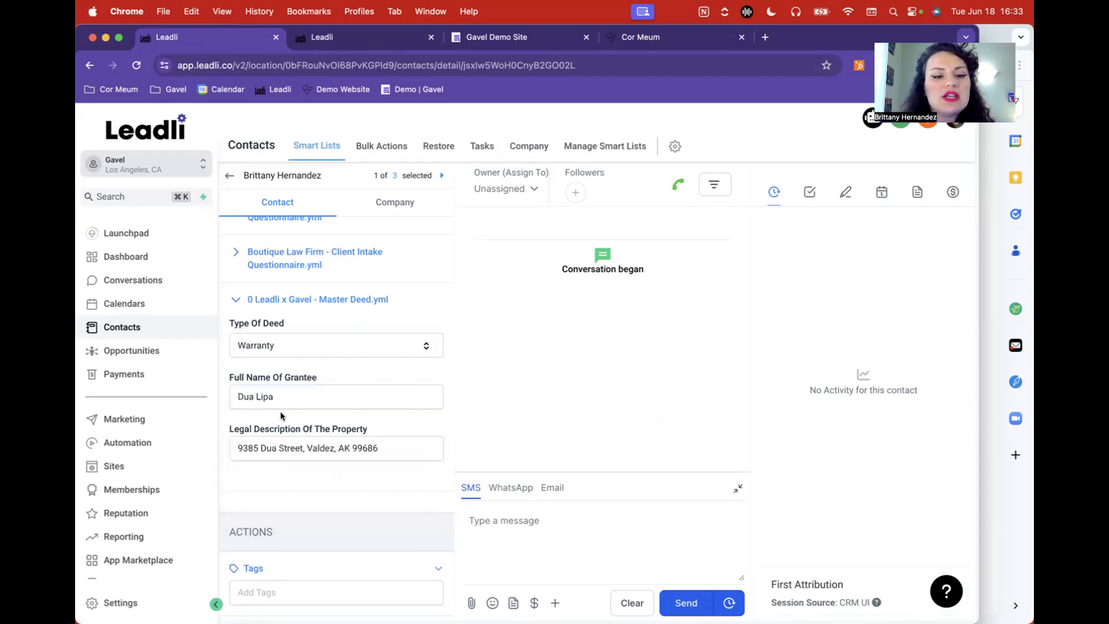
# Step: Turn on the Generate Deed option in the contact's additional info and save the record
pyautogui.scroll(3, 280, 413)
pyautogui.scroll(7, 280, 415)
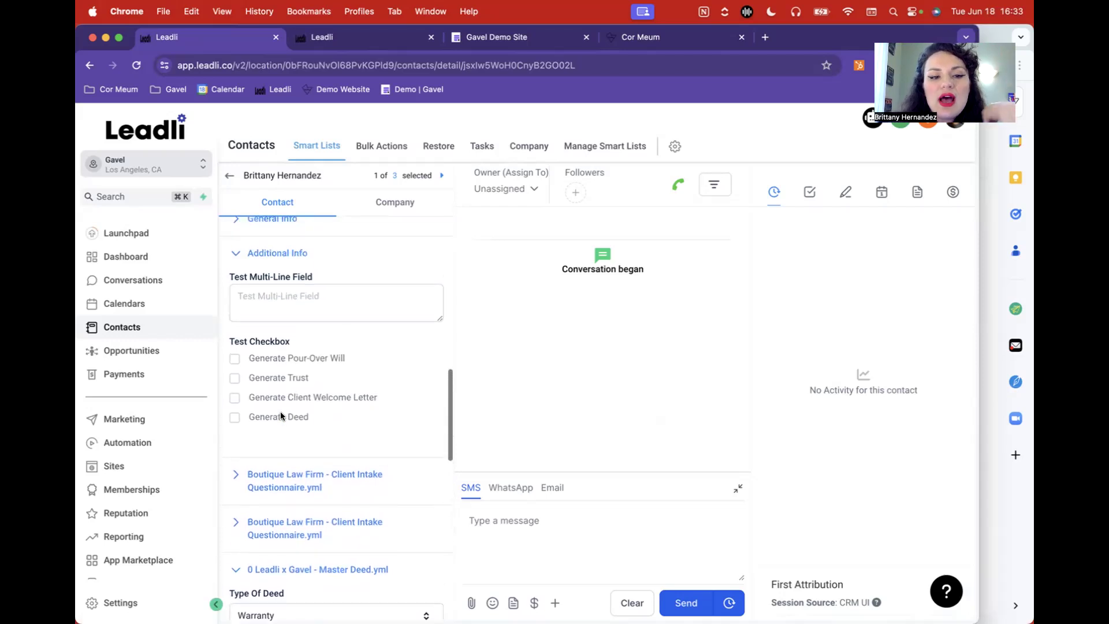
pyautogui.click(278, 417)
pyautogui.scroll(-1, 317, 435)
pyautogui.click(422, 603)
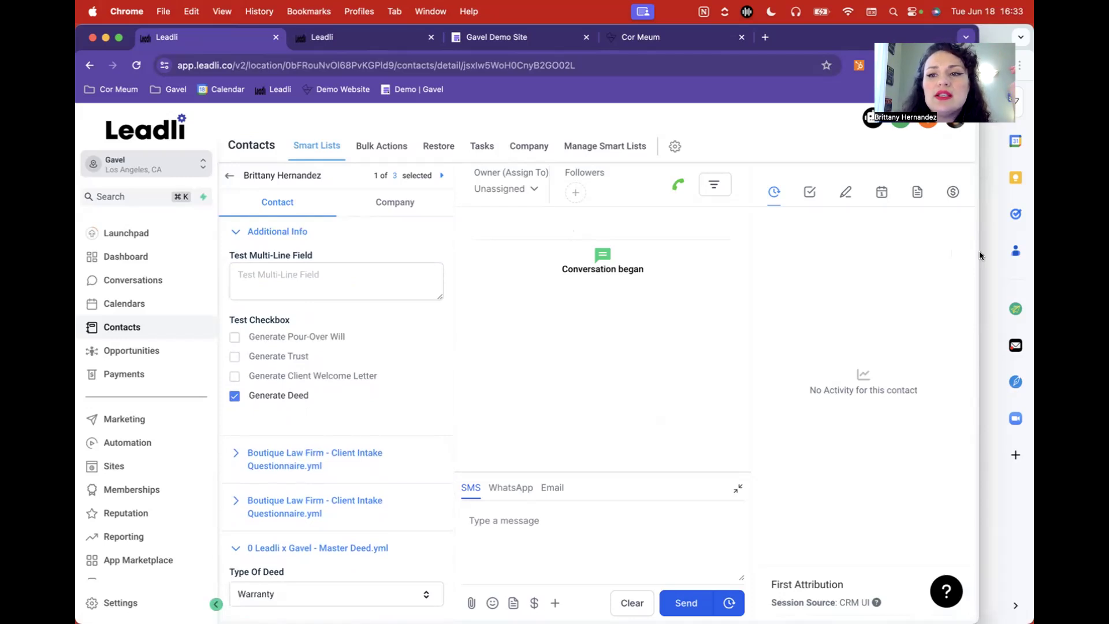
# Step: Narrow the Leadli browser window to uncover the Gmail window behind it, and open Gavel's Data Manager
pyautogui.moveTo(975, 256); pyautogui.dragTo(876, 259)
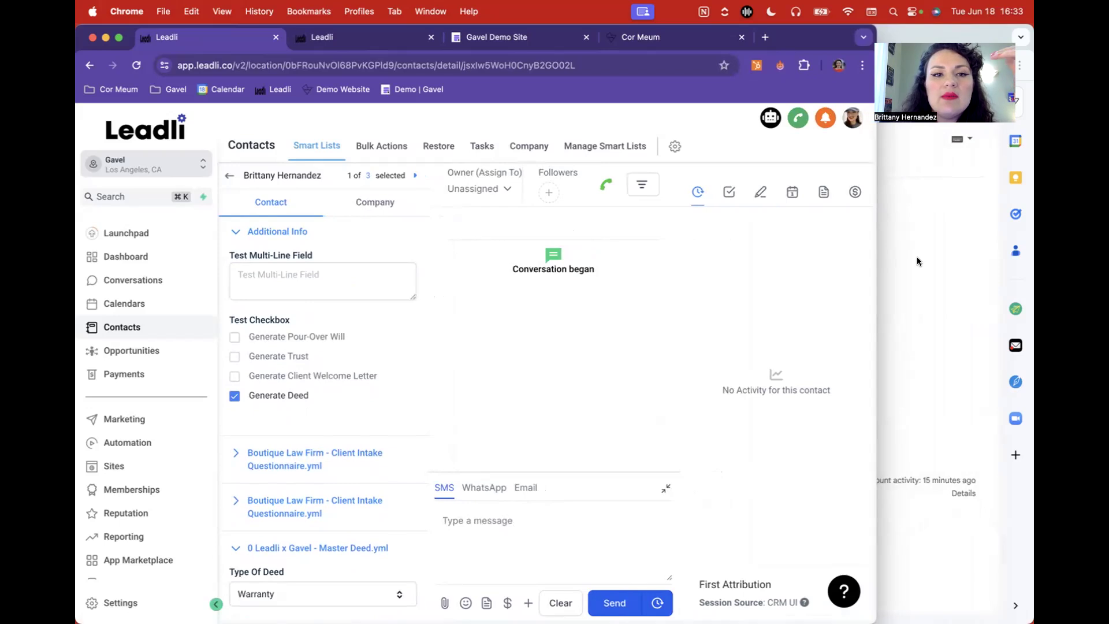
pyautogui.click(527, 39)
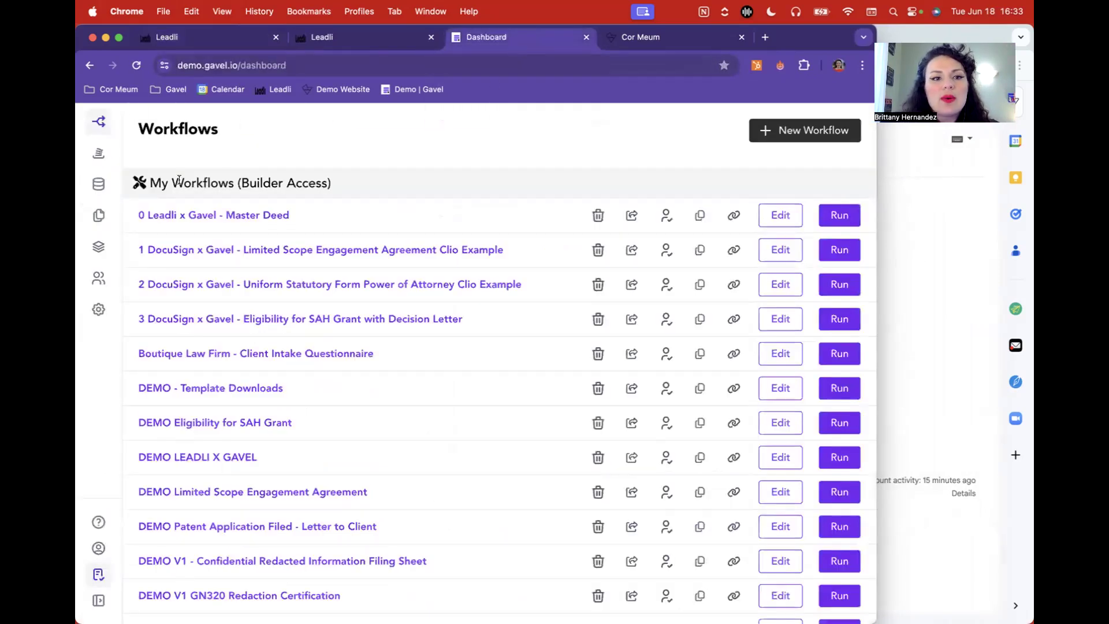
pyautogui.click(138, 181)
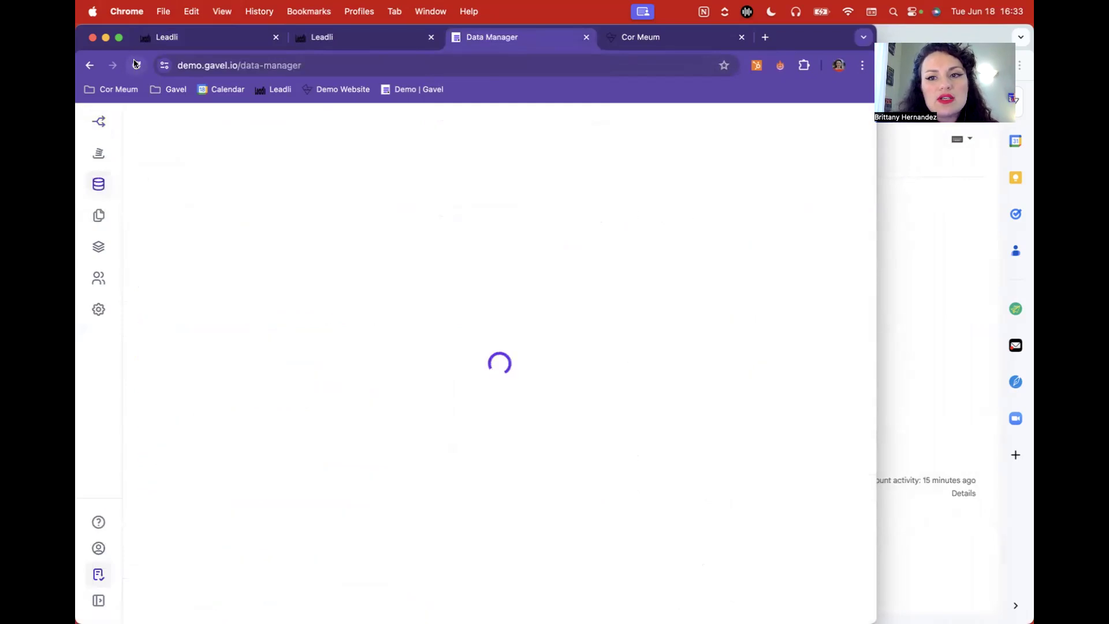
# Step: Switch to the demo Gmail inbox and open the deed PDF attached to Gavel's review email
pyautogui.click(884, 257)
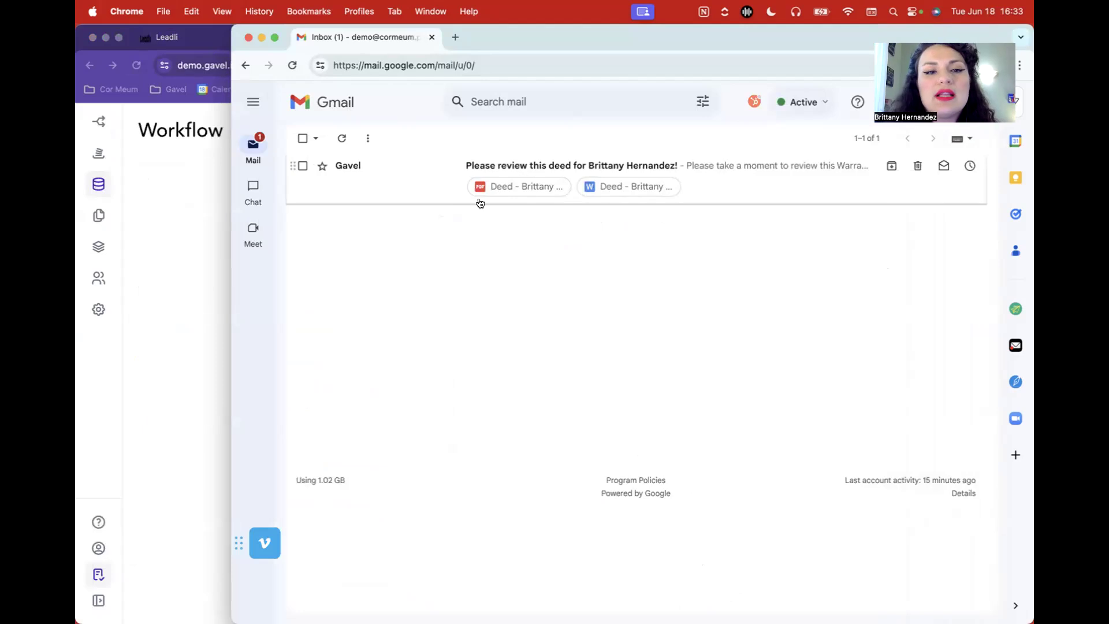
pyautogui.click(387, 175)
pyautogui.click(408, 331)
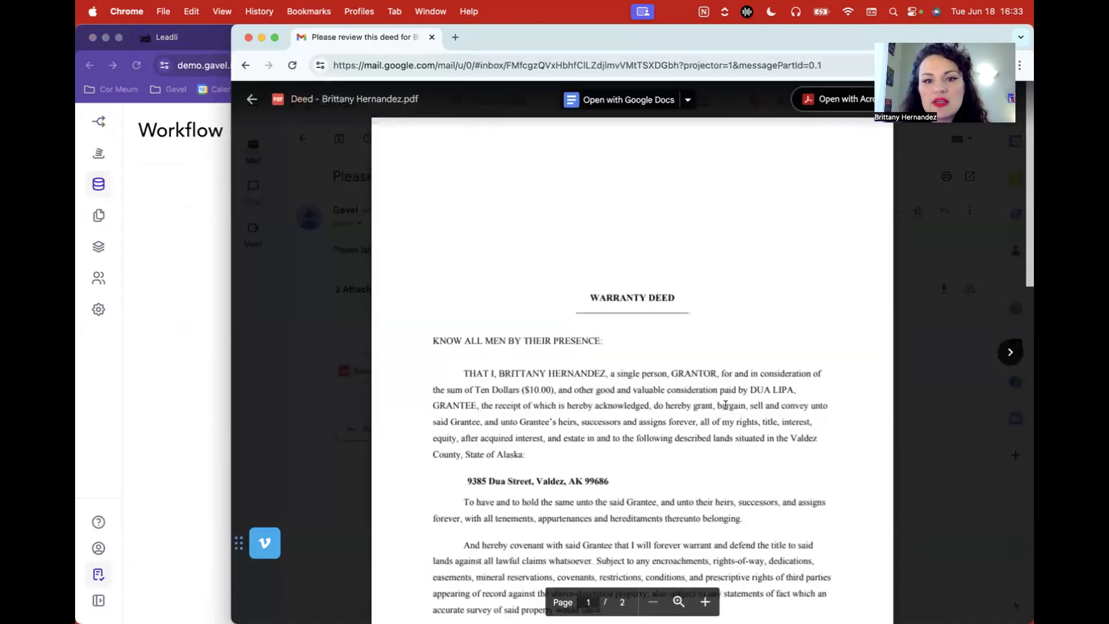
# Step: Examine the warranty deed PDF, highlighting the grantor wording, the grantee's name and the covenant paragraph
pyautogui.scroll(-3, 726, 404)
pyautogui.moveTo(500, 298); pyautogui.dragTo(601, 299)
pyautogui.click(640, 300)
pyautogui.doubleClick(682, 300)
pyautogui.moveTo(677, 300); pyautogui.dragTo(614, 299)
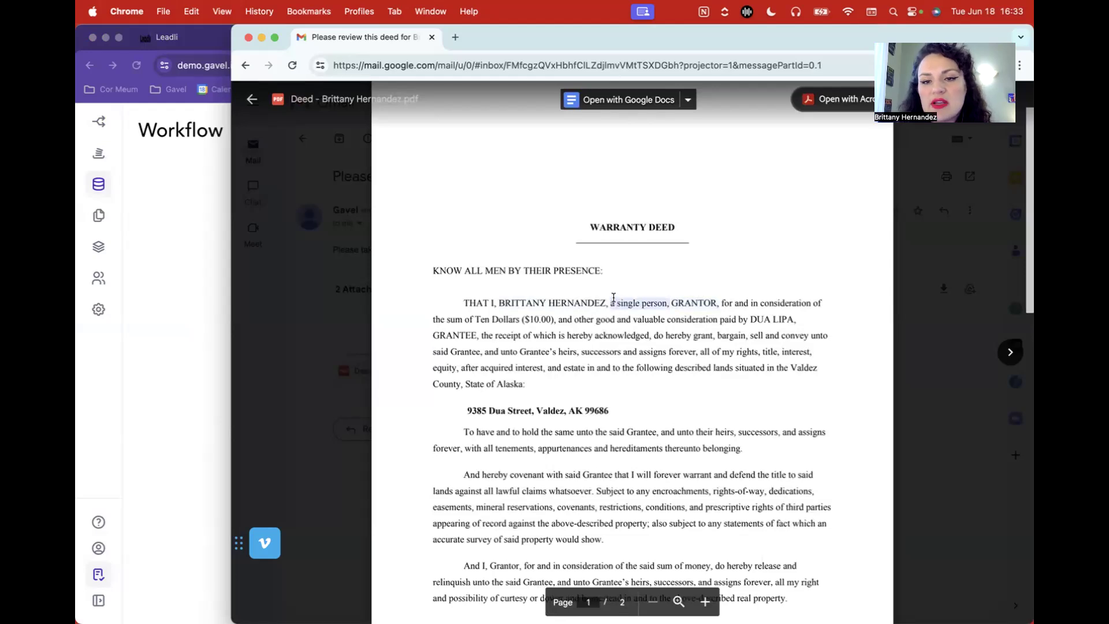
pyautogui.scroll(-3, 614, 297)
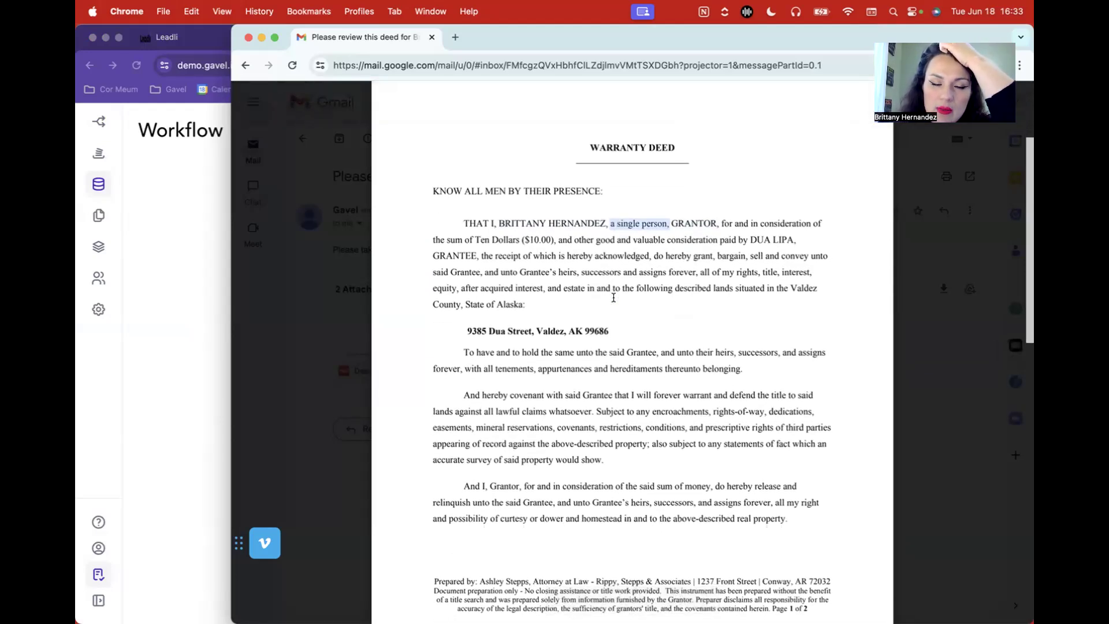
pyautogui.moveTo(751, 239); pyautogui.dragTo(789, 237)
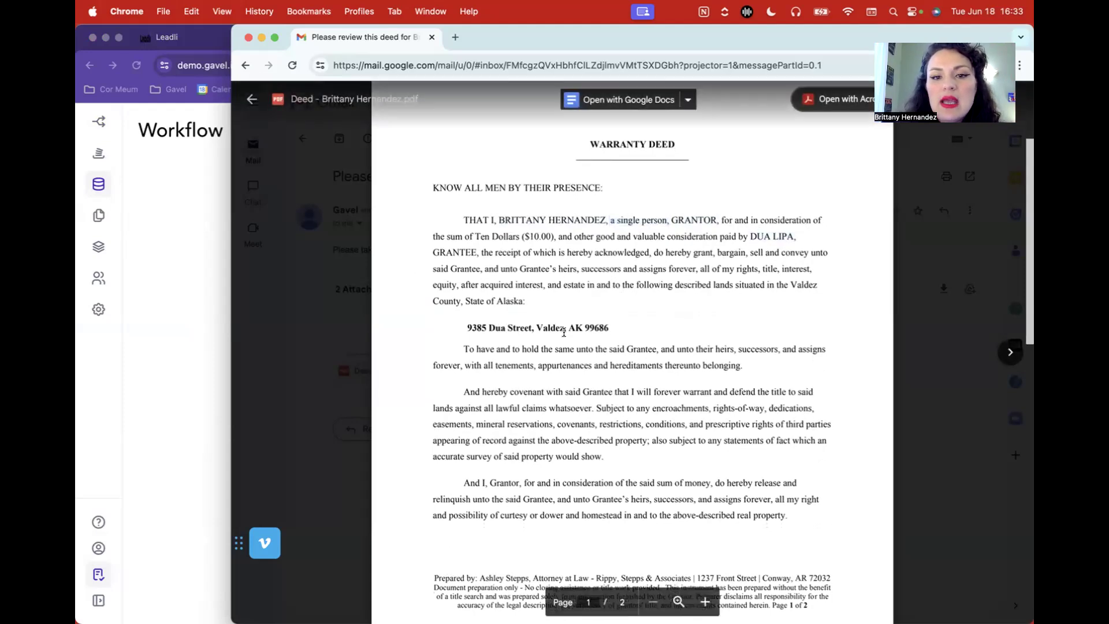
pyautogui.scroll(-3, 564, 333)
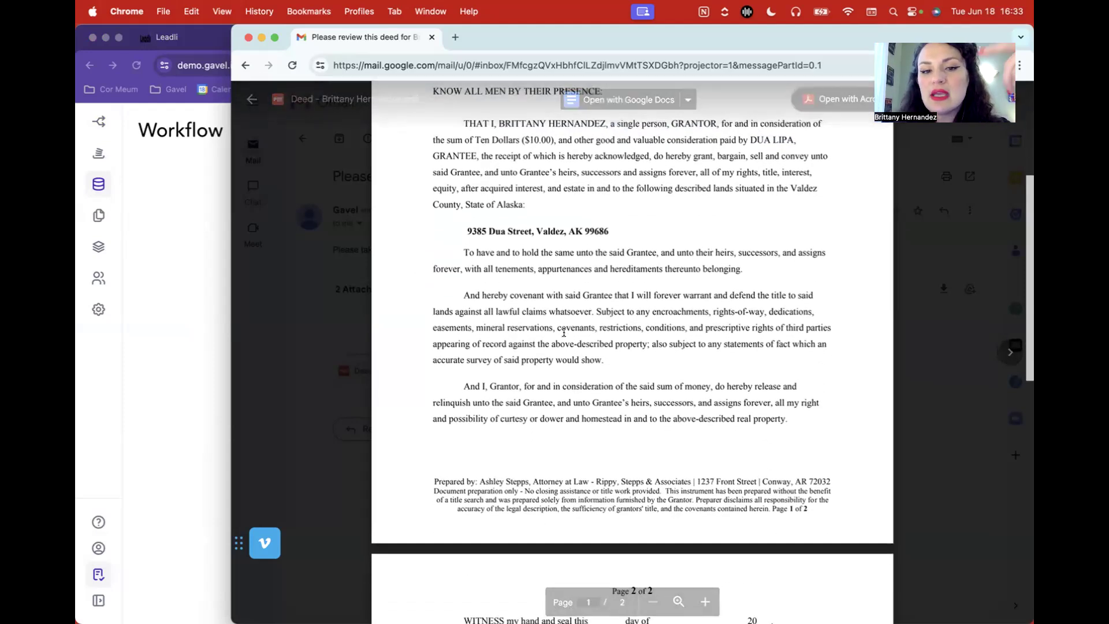
pyautogui.moveTo(604, 360); pyautogui.dragTo(442, 291)
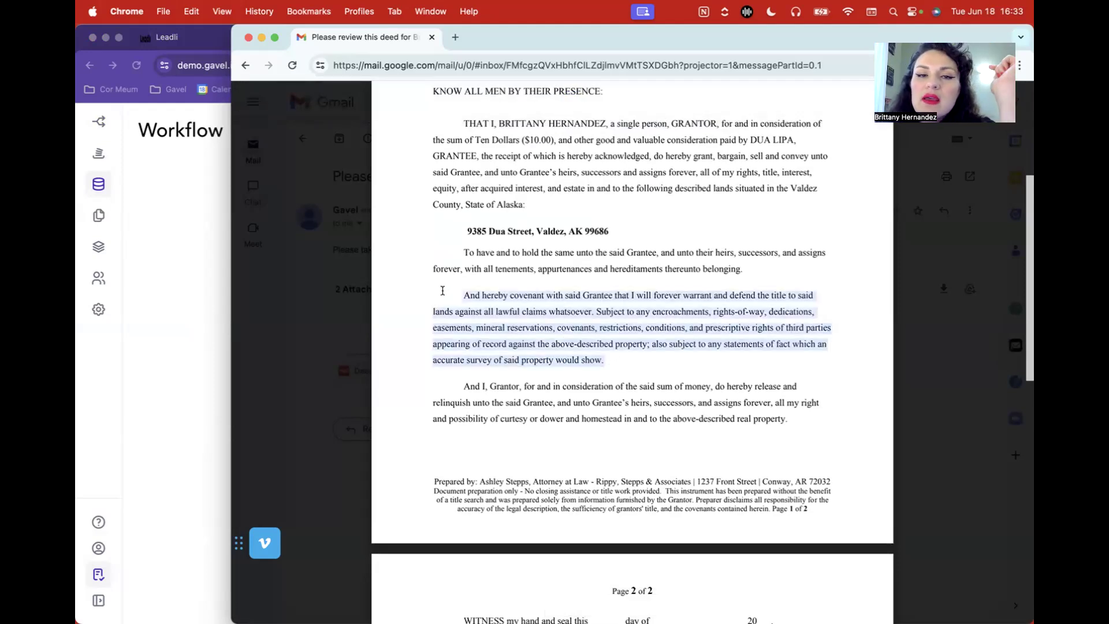
# Step: Look through the deed PDF's second page down to the acknowledgement and notary section, and close the preview
pyautogui.scroll(-7, 487, 351)
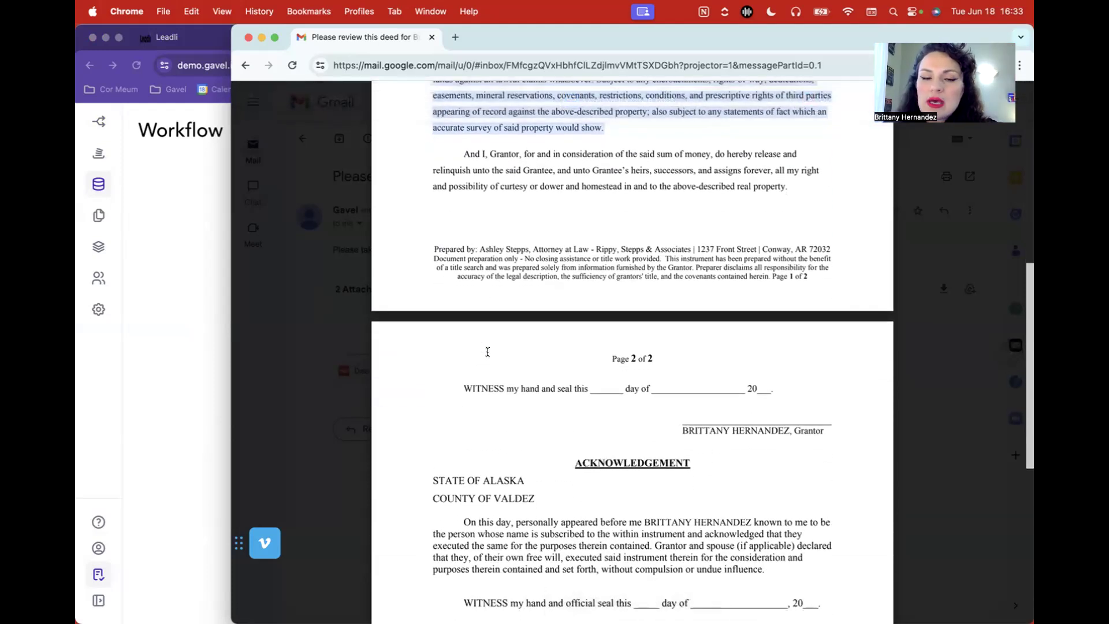
pyautogui.scroll(-7, 488, 352)
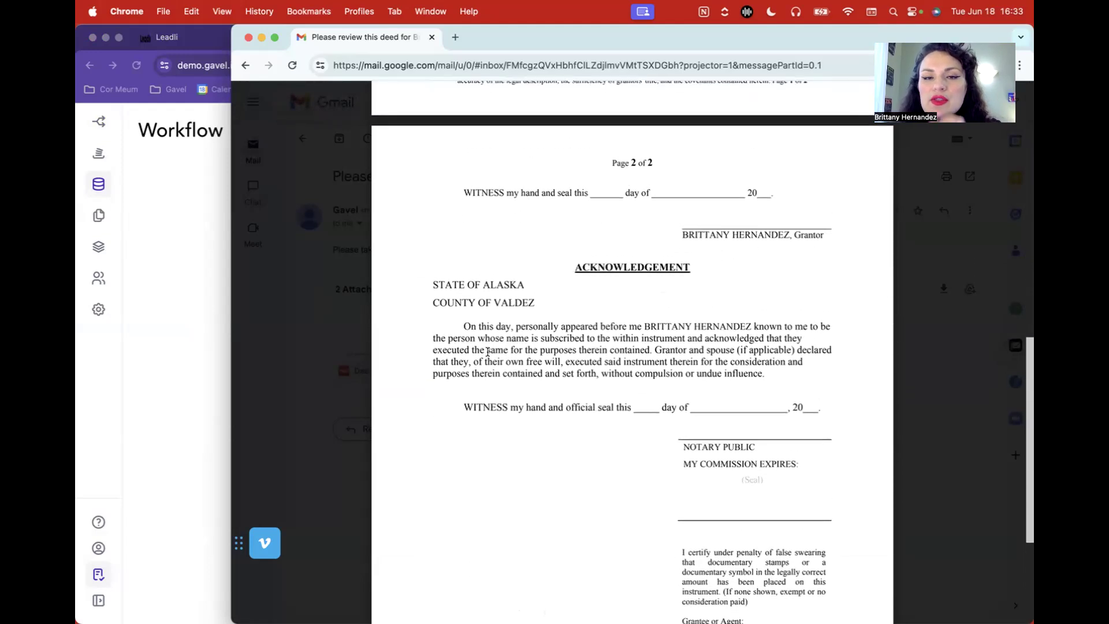
pyautogui.press('Escape')
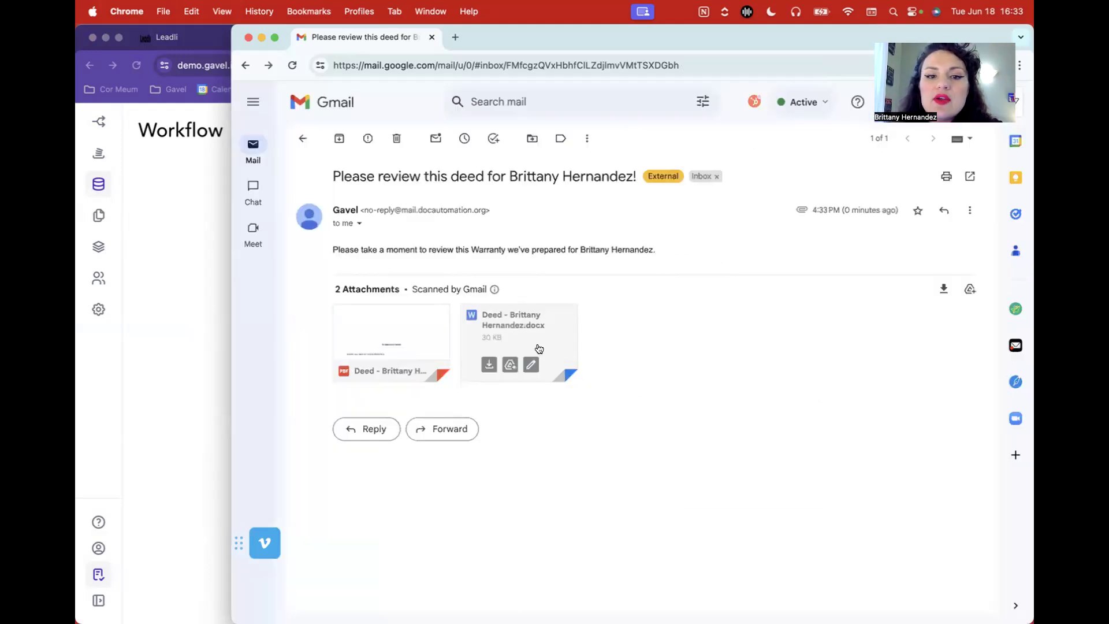
pyautogui.click(401, 326)
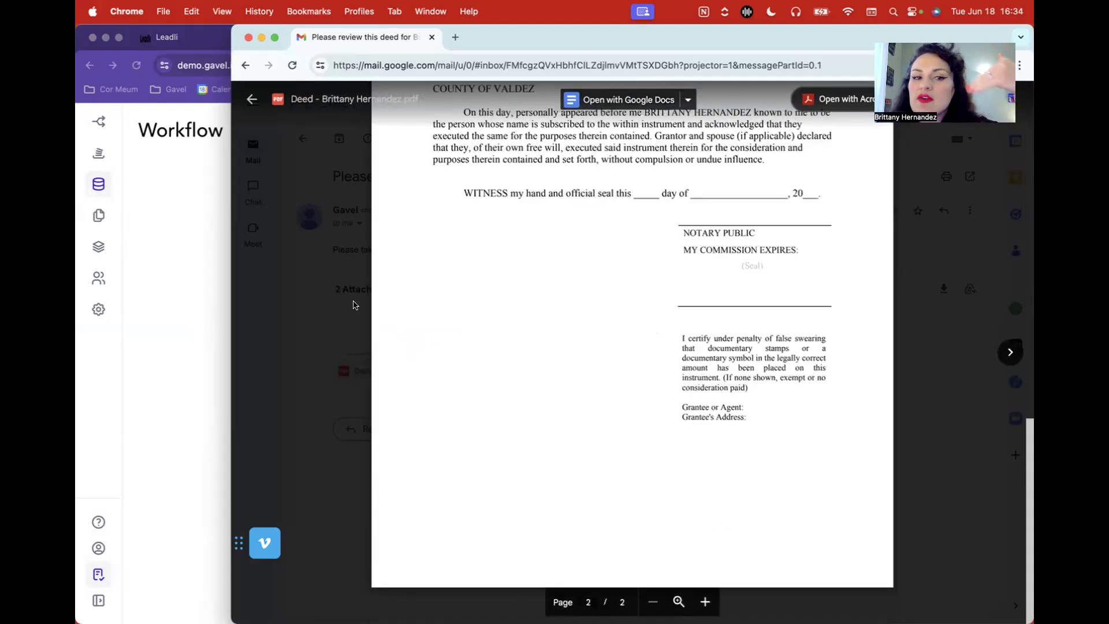
pyautogui.press('Escape')
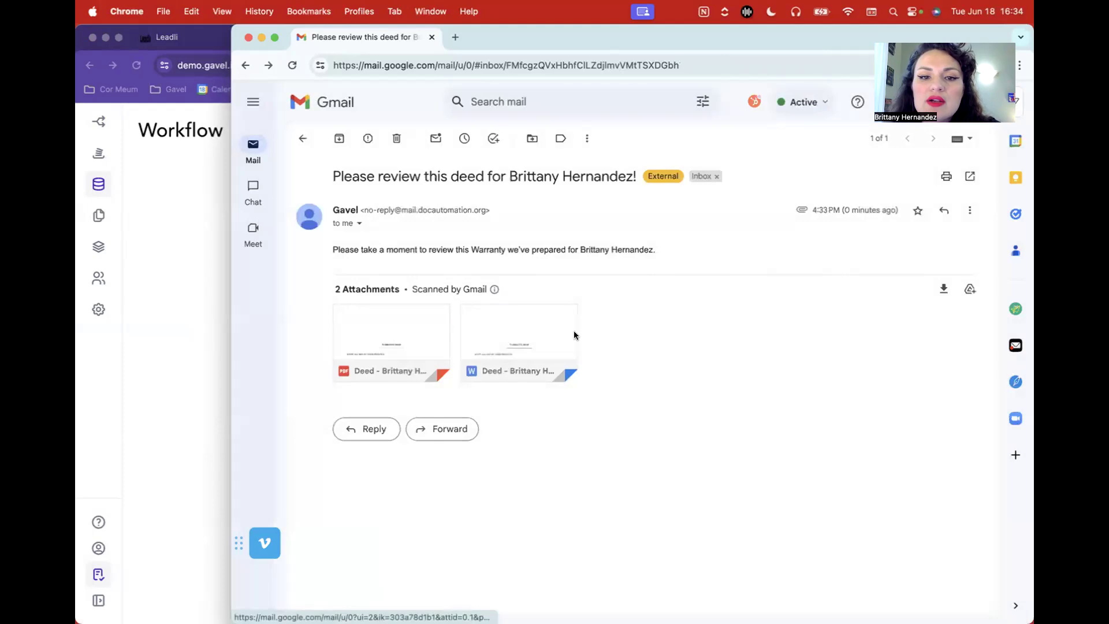
# Step: Open the Word version of the deed attached to the email, look over its text, and close the preview
pyautogui.moveTo(543, 327)
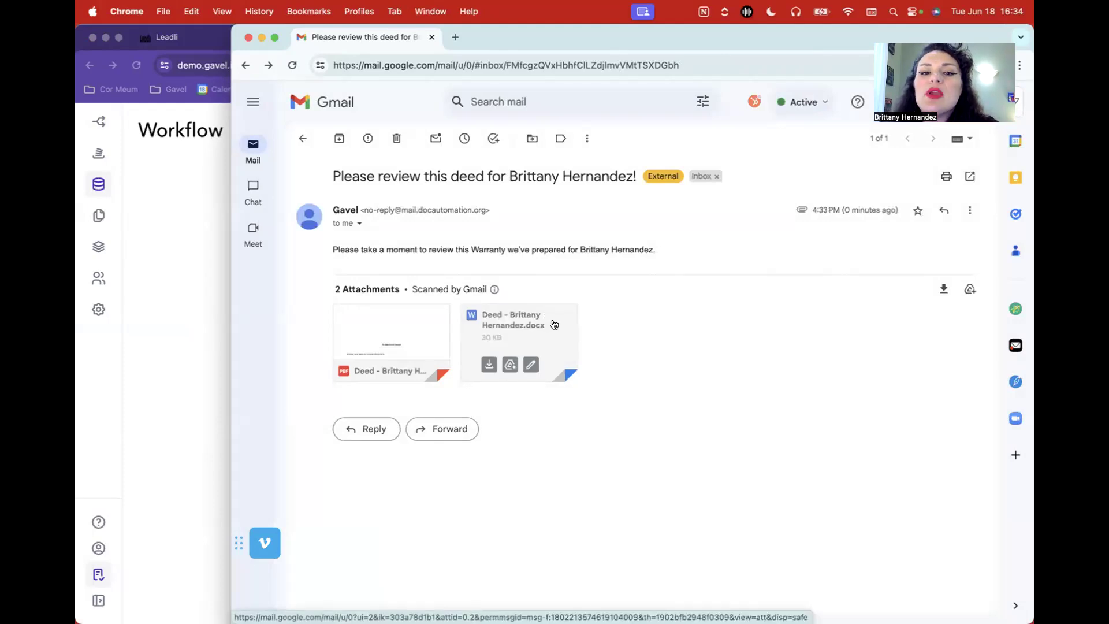
pyautogui.click(512, 327)
pyautogui.scroll(-15, 718, 364)
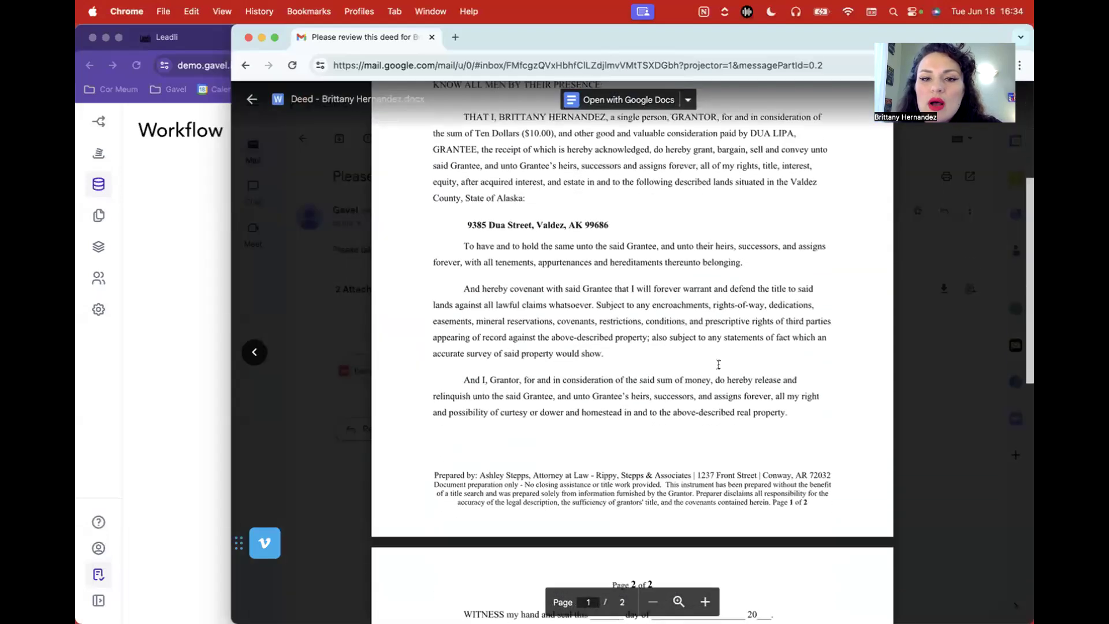
pyautogui.scroll(15, 947, 426)
pyautogui.click(948, 390)
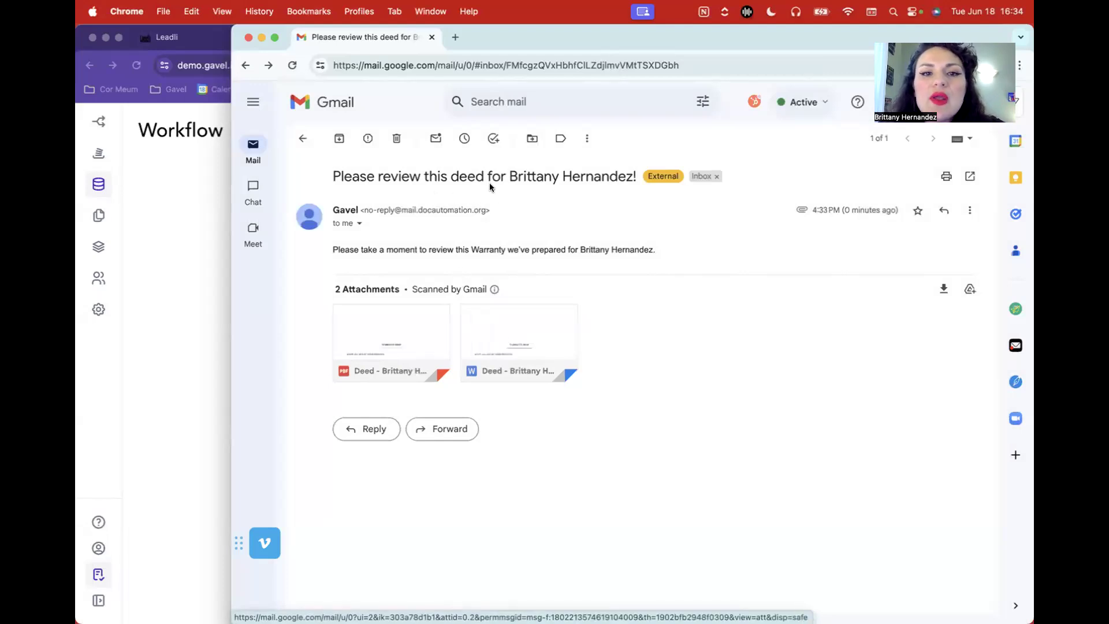
# Step: Highlight the contact's name and the deed type in Gavel's review email, and delete the email
pyautogui.moveTo(530, 175); pyautogui.dragTo(634, 176)
pyautogui.moveTo(653, 249); pyautogui.dragTo(579, 246)
pyautogui.moveTo(470, 247); pyautogui.dragTo(501, 248)
pyautogui.click(655, 303)
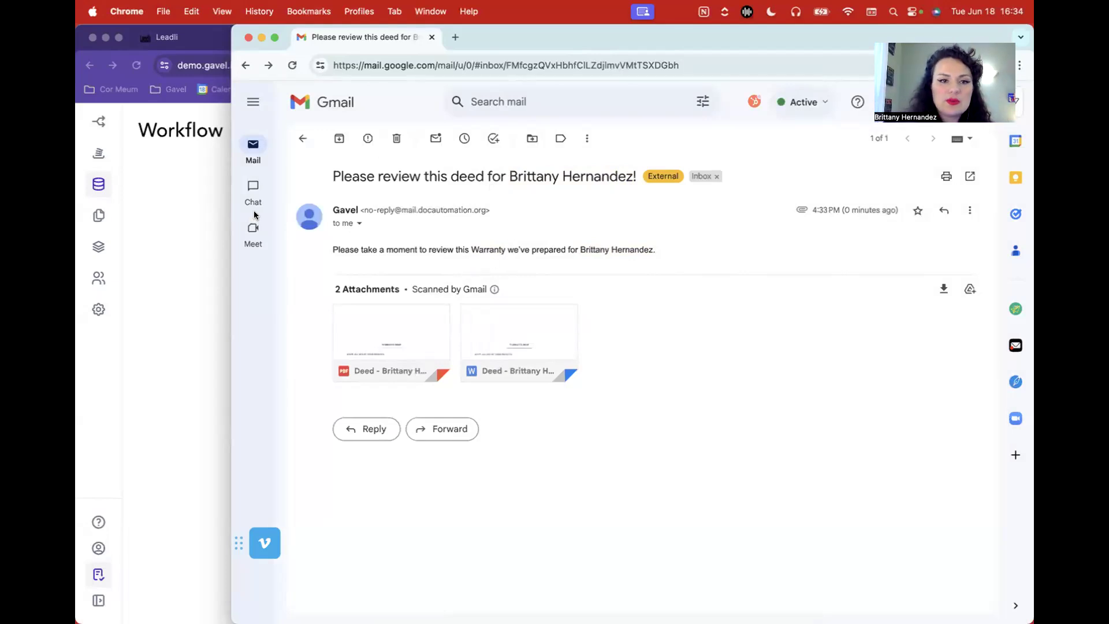
pyautogui.click(396, 138)
# Step: Switch to Gavel's Data Manager, reload it, and examine the record of the "0 Leadli x Gavel - Master Deed" workflow
pyautogui.click(211, 358)
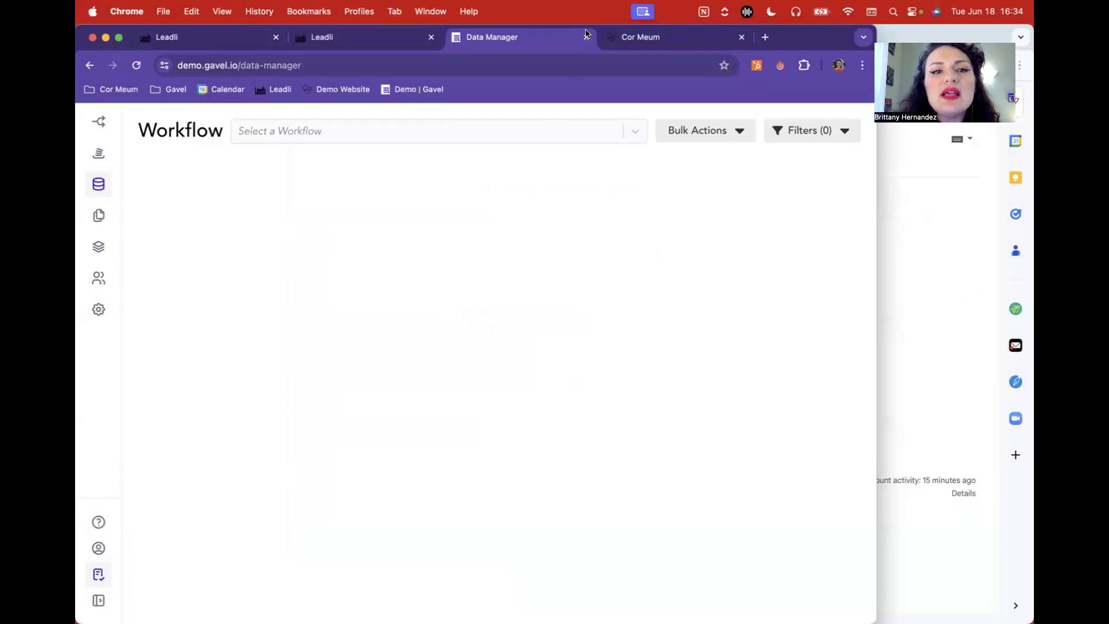
pyautogui.click(137, 65)
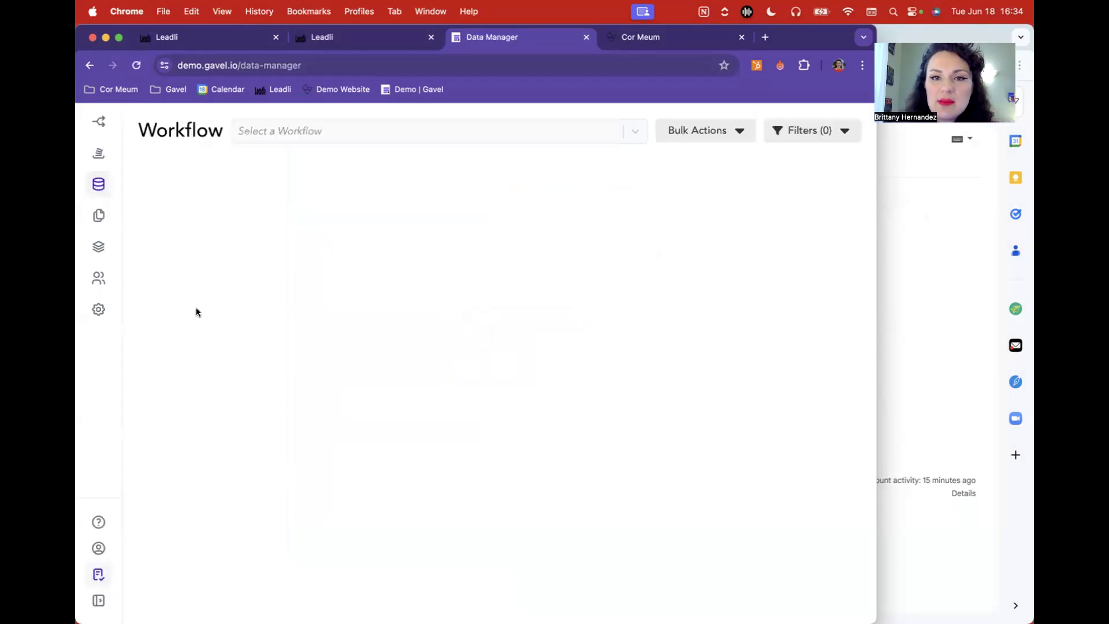
pyautogui.click(574, 144)
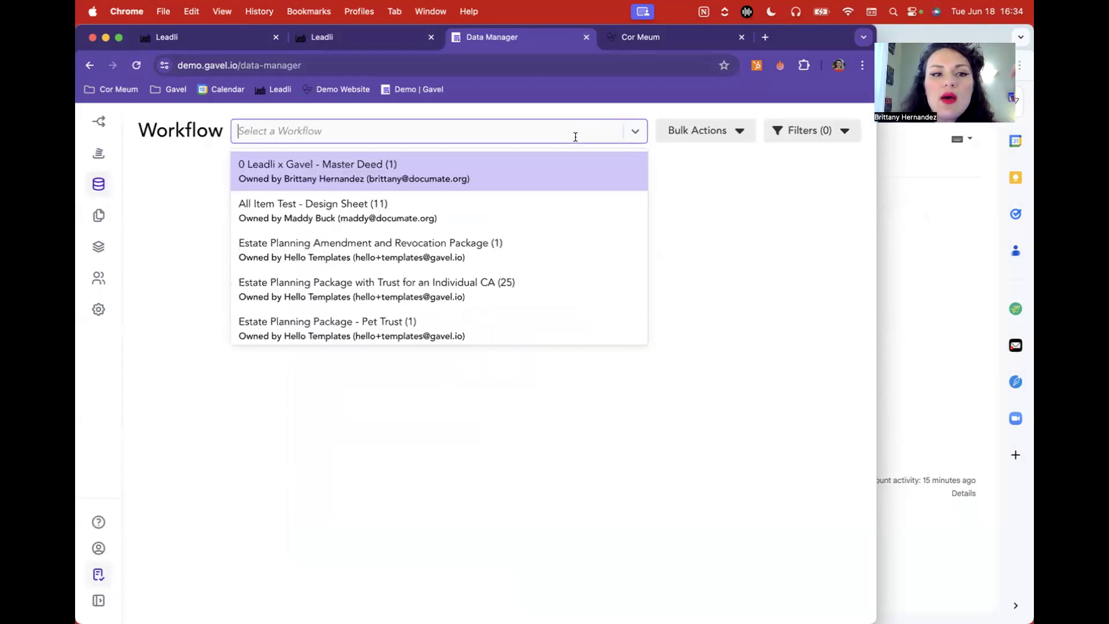
pyautogui.click(491, 173)
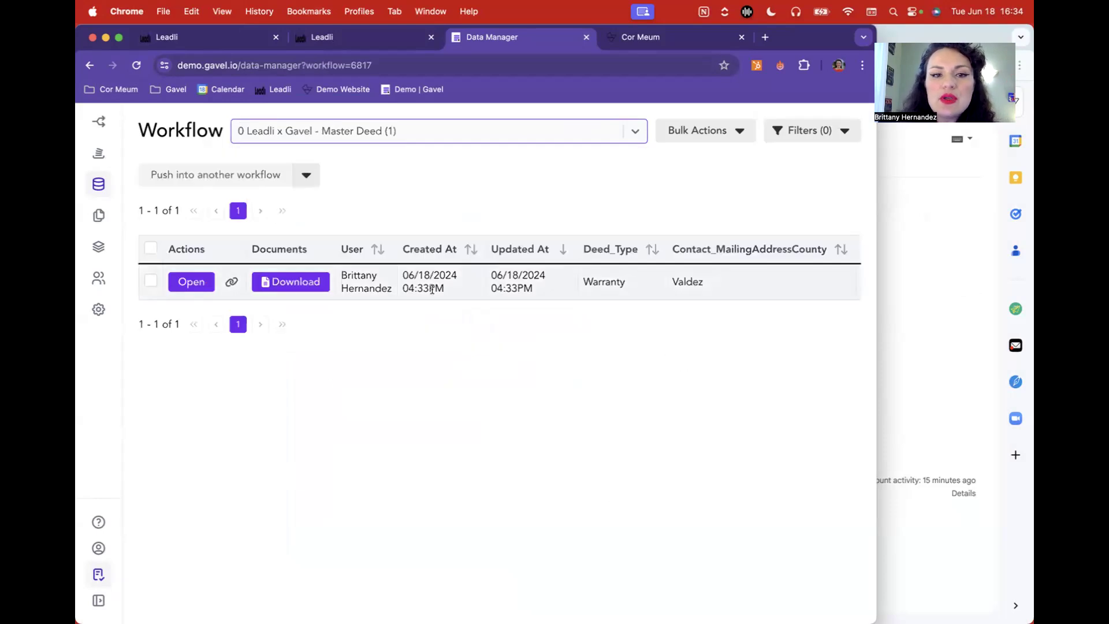
pyautogui.hscroll(15, 610, 280)
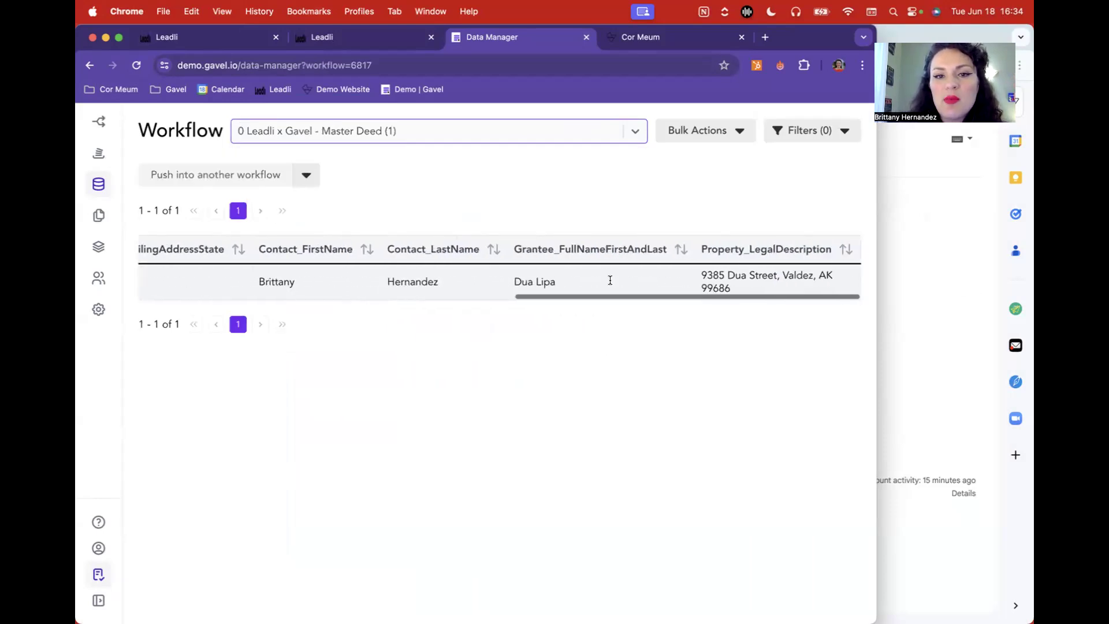
pyautogui.hscroll(-15, 610, 280)
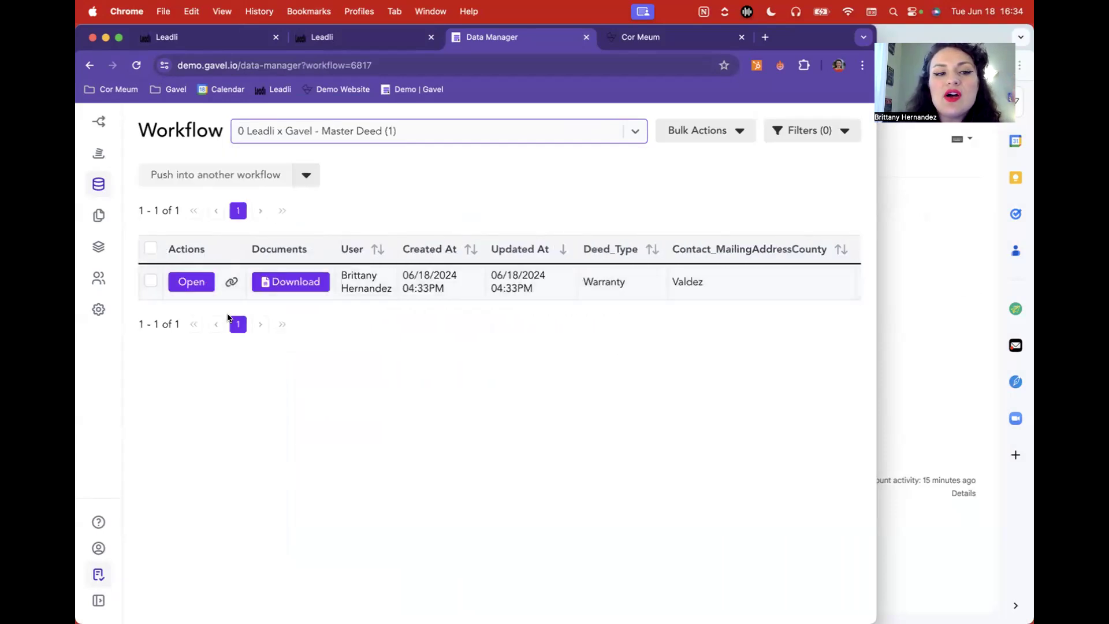
# Step: Select the deed record, view the workflows it can be pushed into, and return to the Gavel workflows dashboard
pyautogui.click(151, 281)
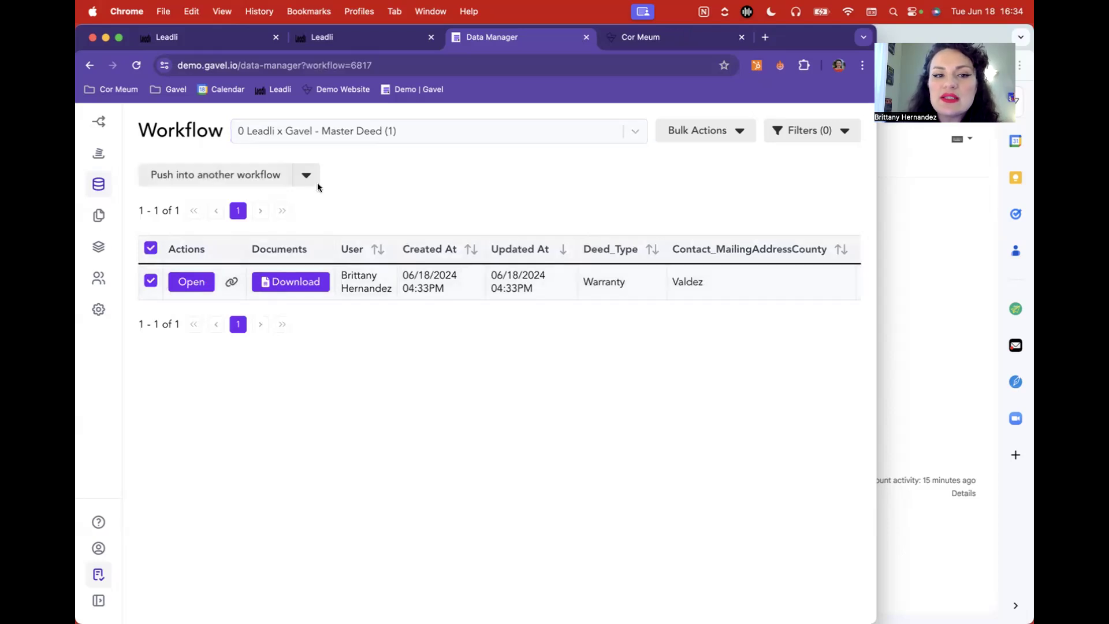
pyautogui.click(308, 180)
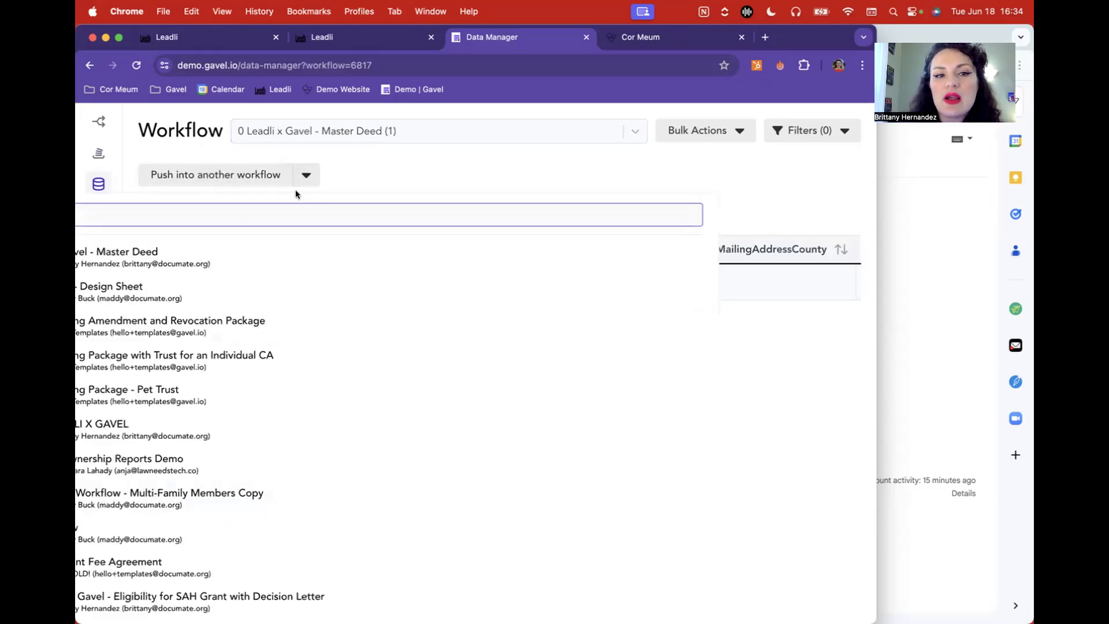
pyautogui.click(299, 181)
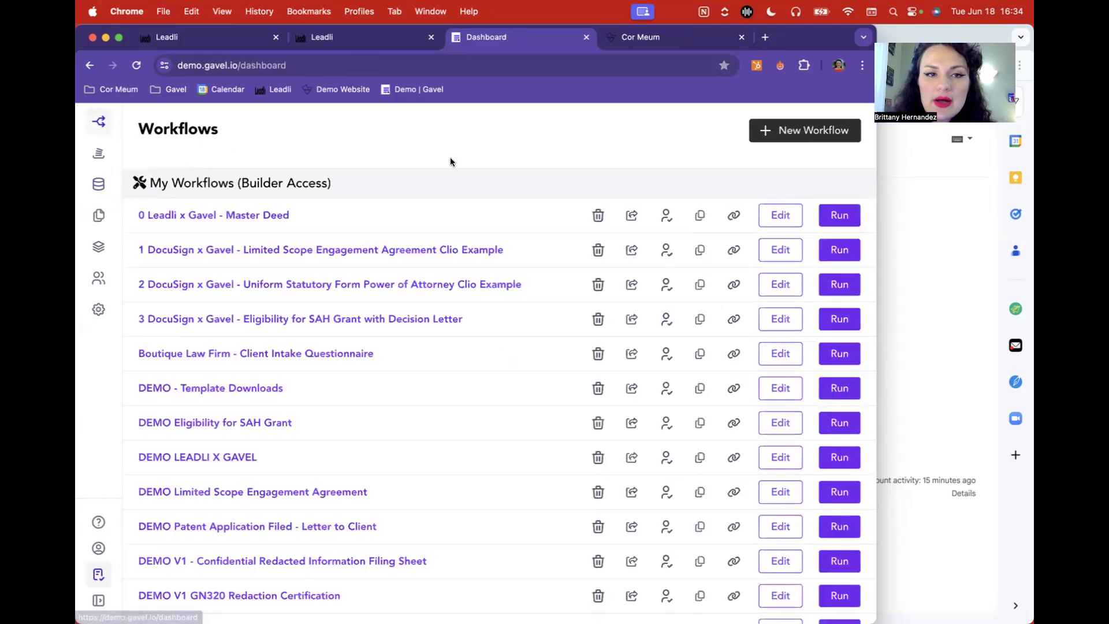
# Step: Switch to the Leadli workflow builder and review the Contact Changed trigger's filter, leaving it without saving
pyautogui.click(373, 38)
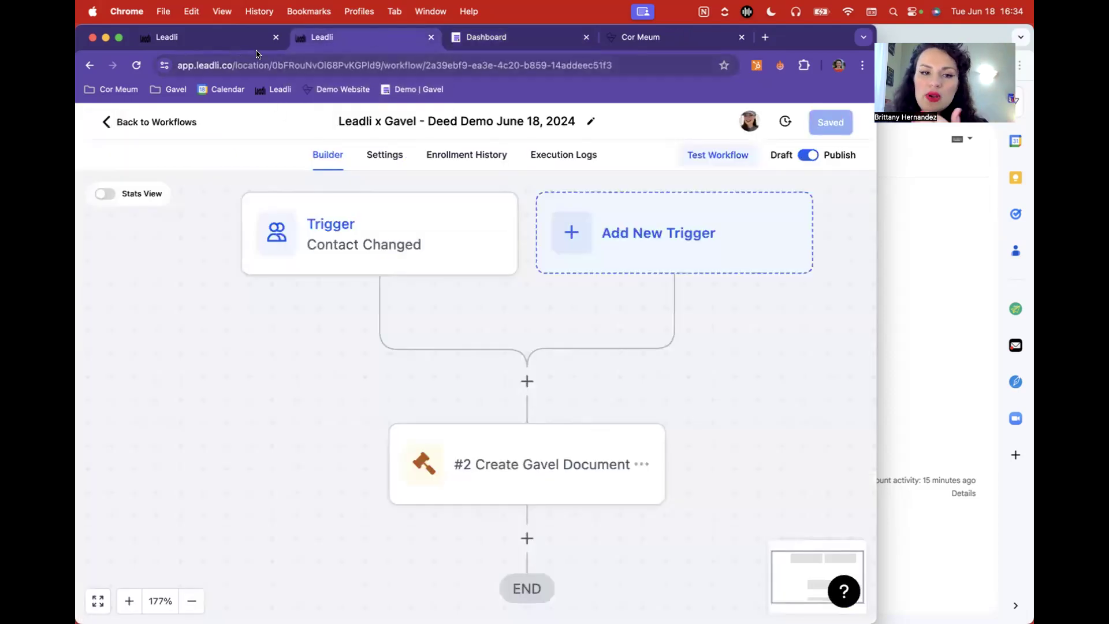
pyautogui.scroll(-5, 531, 412)
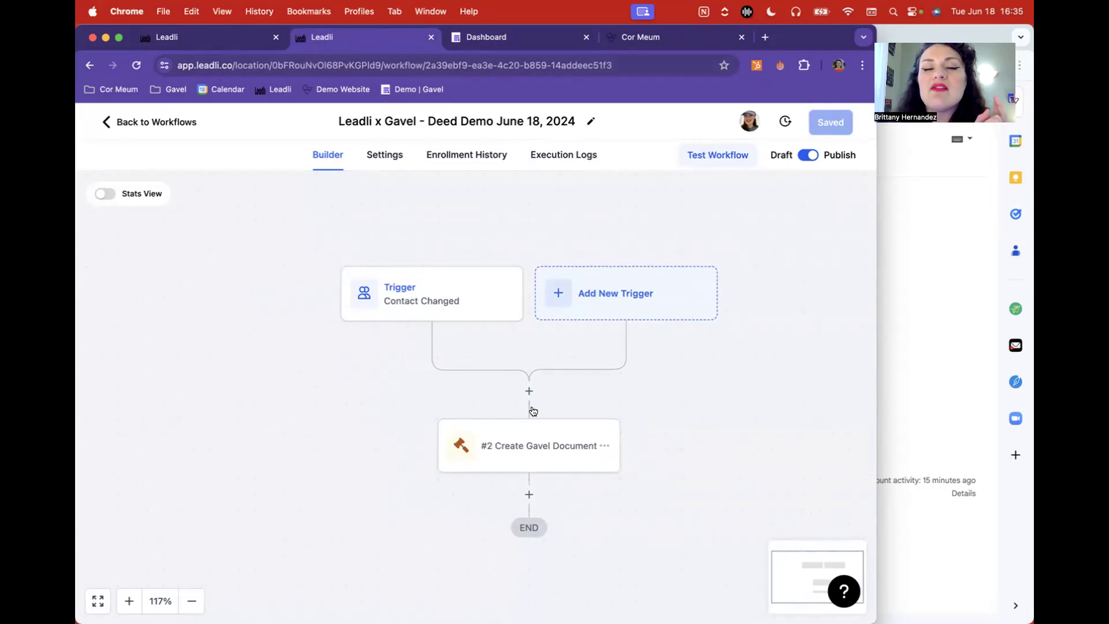
pyautogui.click(433, 290)
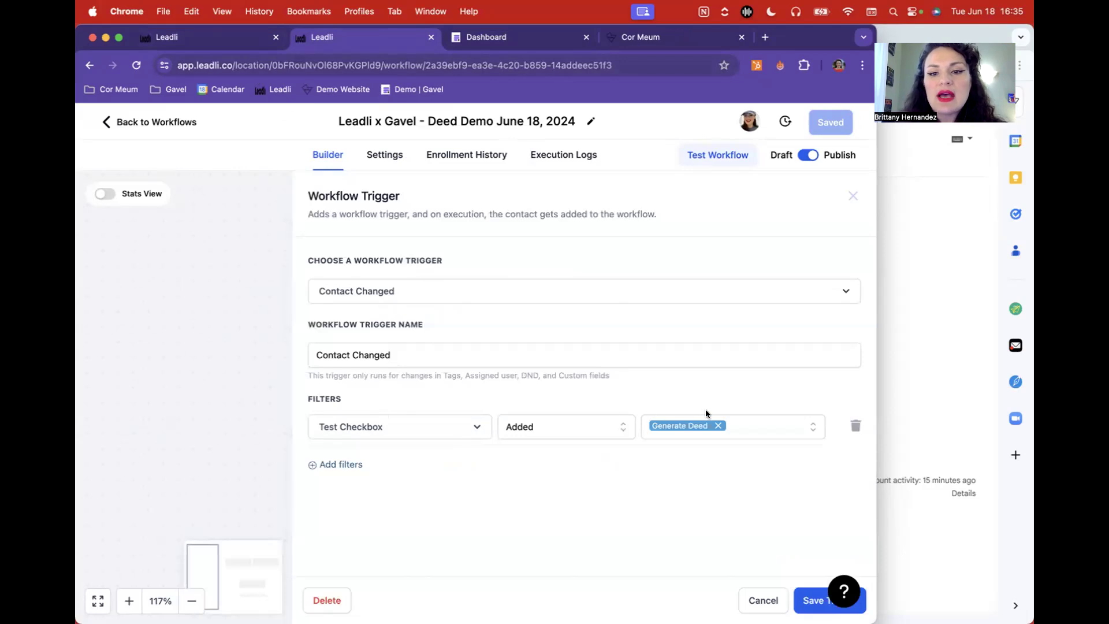
pyautogui.click(764, 601)
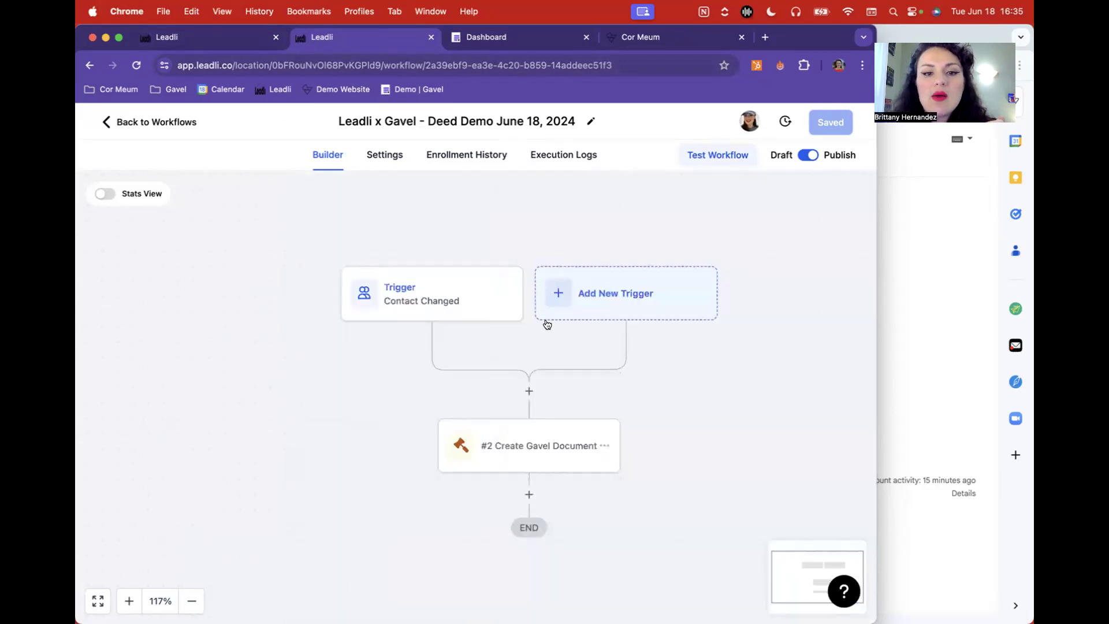
# Step: Open the Create Gavel Document action and review how its deed fields are mapped to contact fields
pyautogui.click(534, 441)
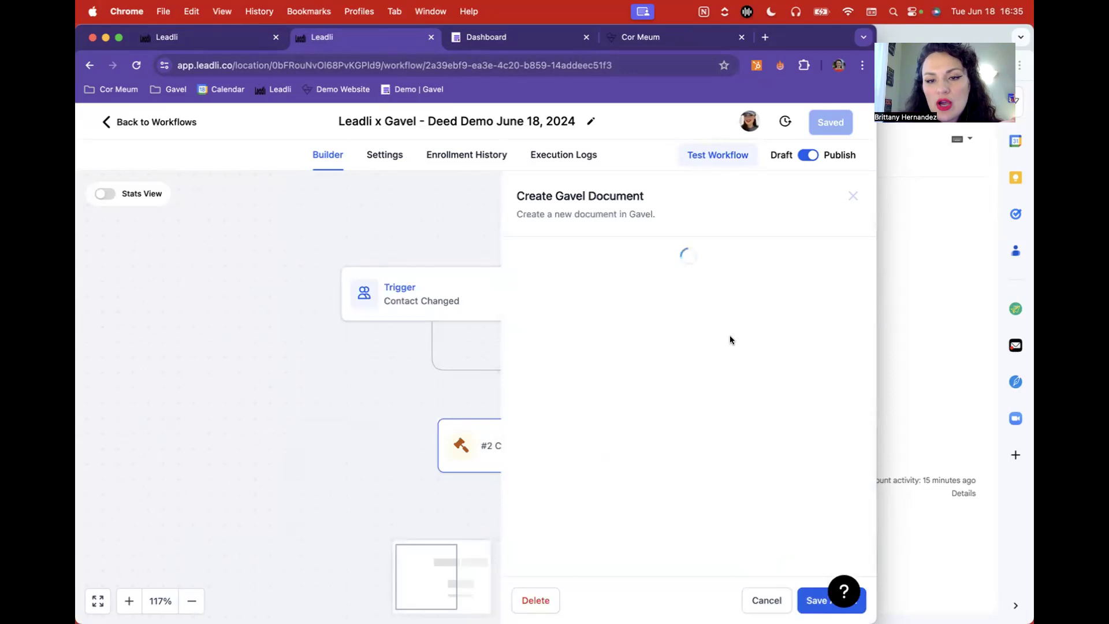
pyautogui.scroll(-10, 719, 378)
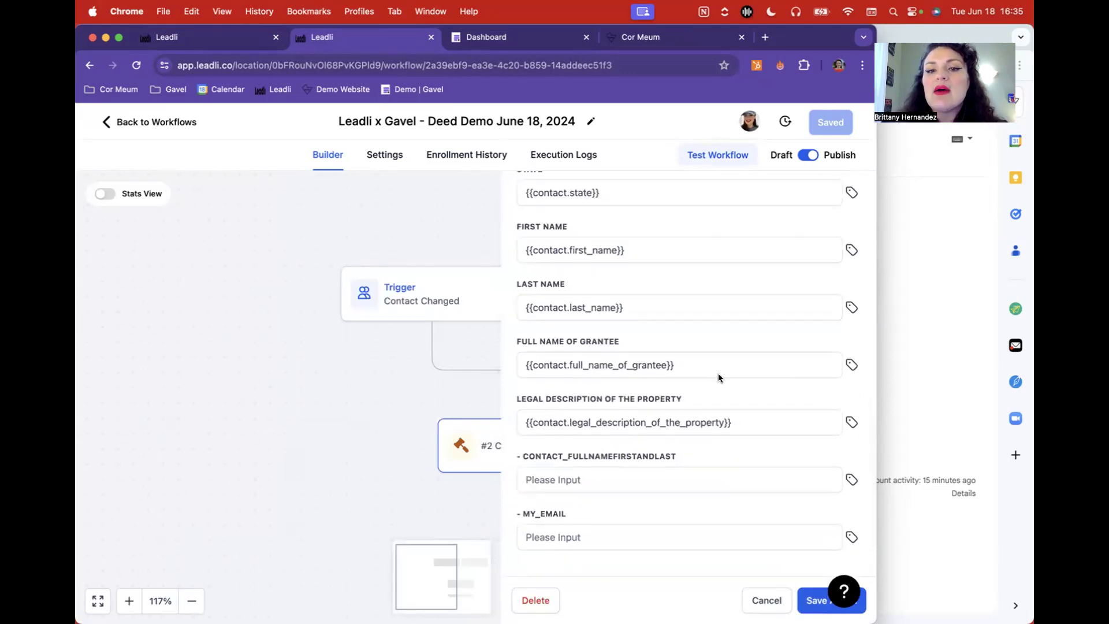
pyautogui.scroll(5, 719, 375)
pyautogui.scroll(2, 718, 373)
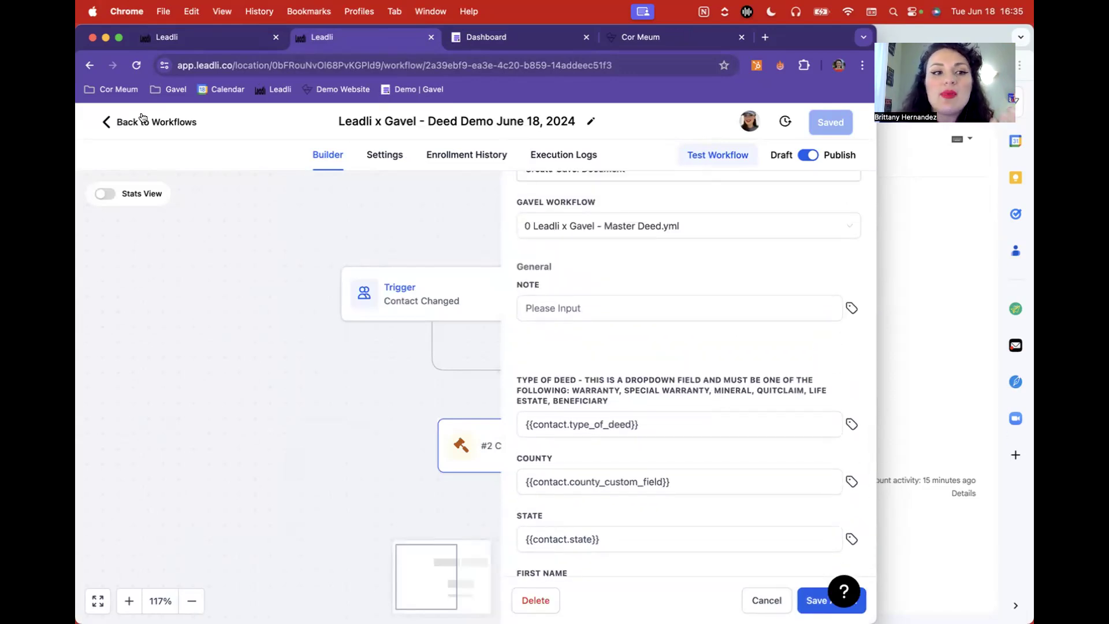
# Step: Return to the Leadli contact page, reload it, widen the window, and open the second contact from the contacts list
pyautogui.click(254, 38)
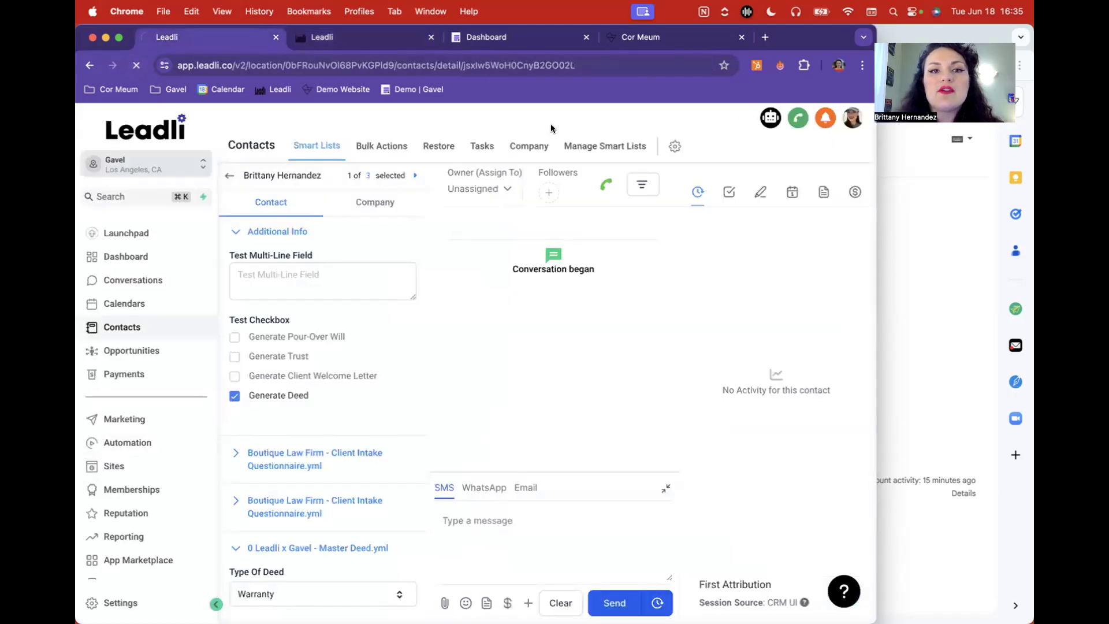
pyautogui.click(136, 64)
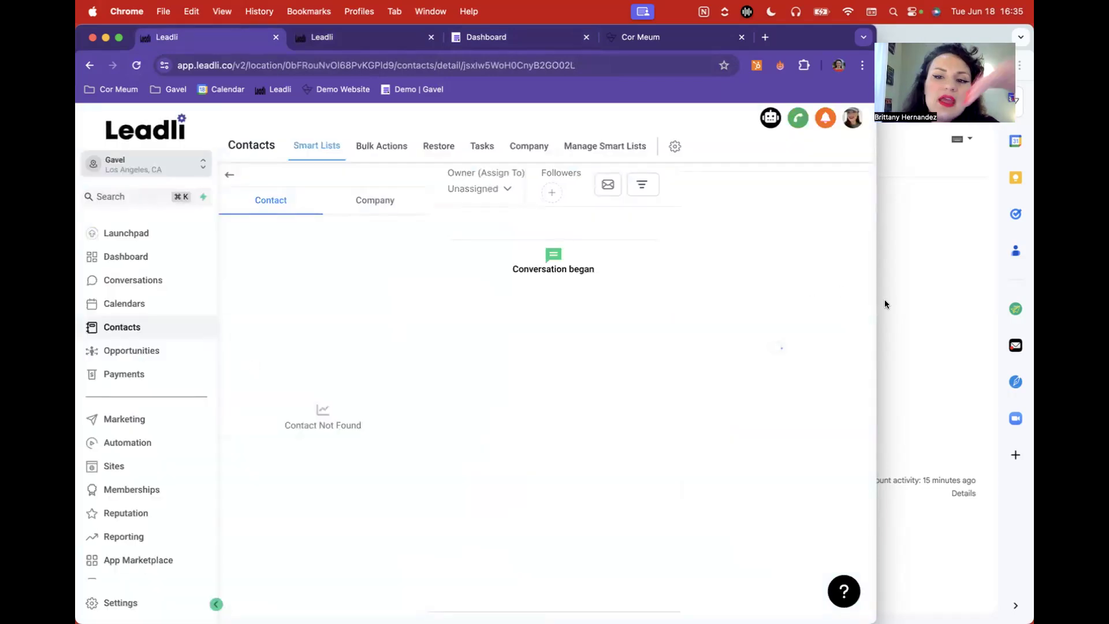
pyautogui.moveTo(877, 304); pyautogui.dragTo(933, 315)
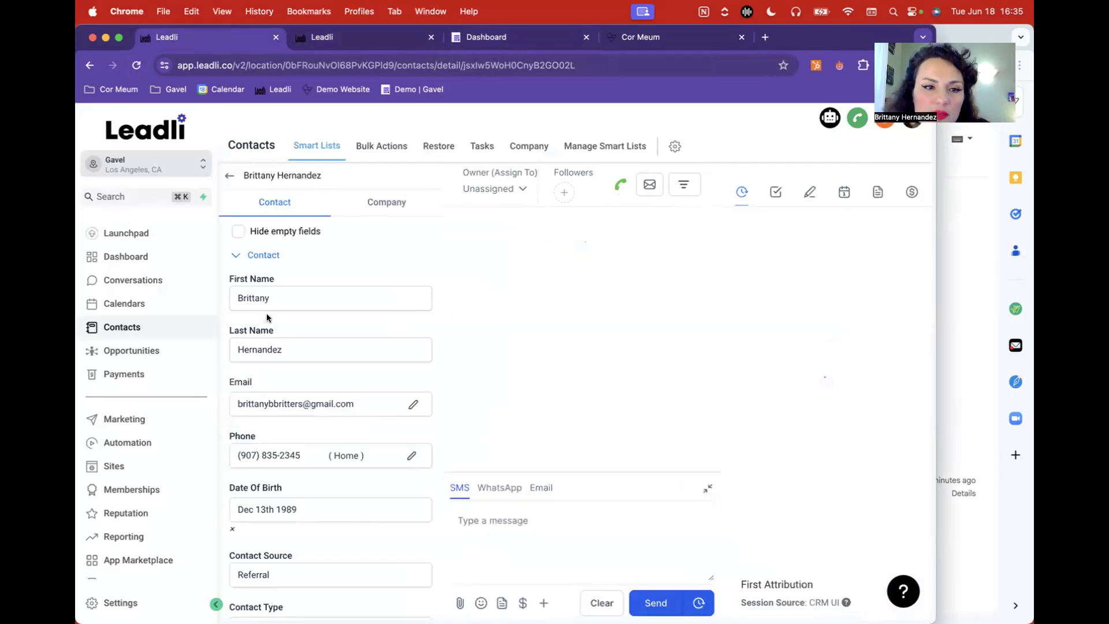
pyautogui.click(231, 175)
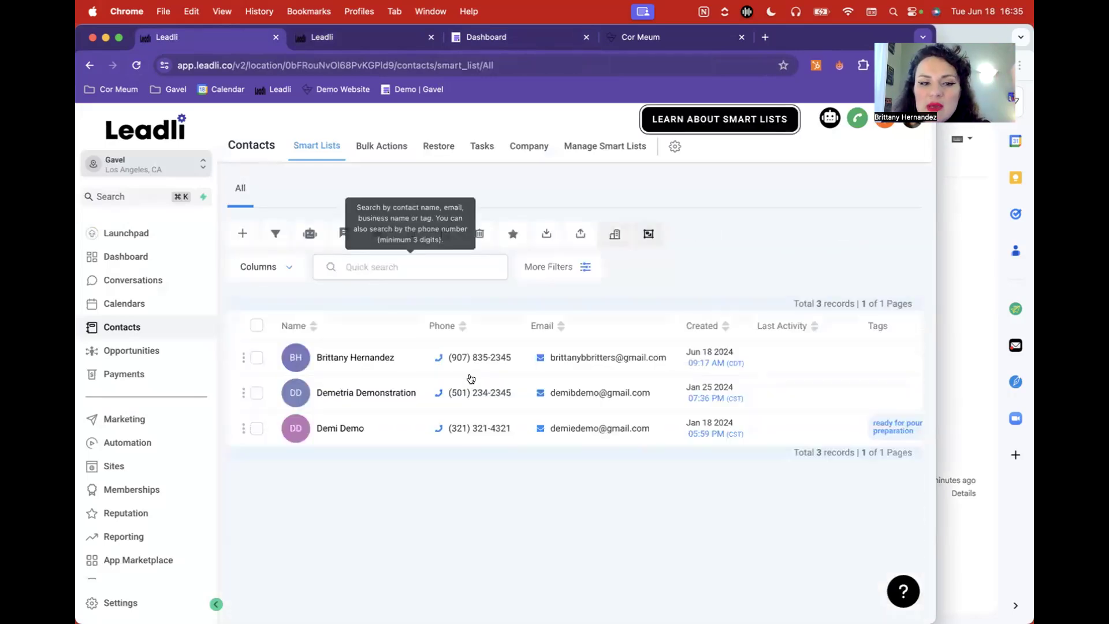
pyautogui.click(324, 393)
# Step: Review the second contact's Master Deed fields, save the record with Generate Deed enabled, and switch to the demo Gmail inbox
pyautogui.scroll(-15, 274, 440)
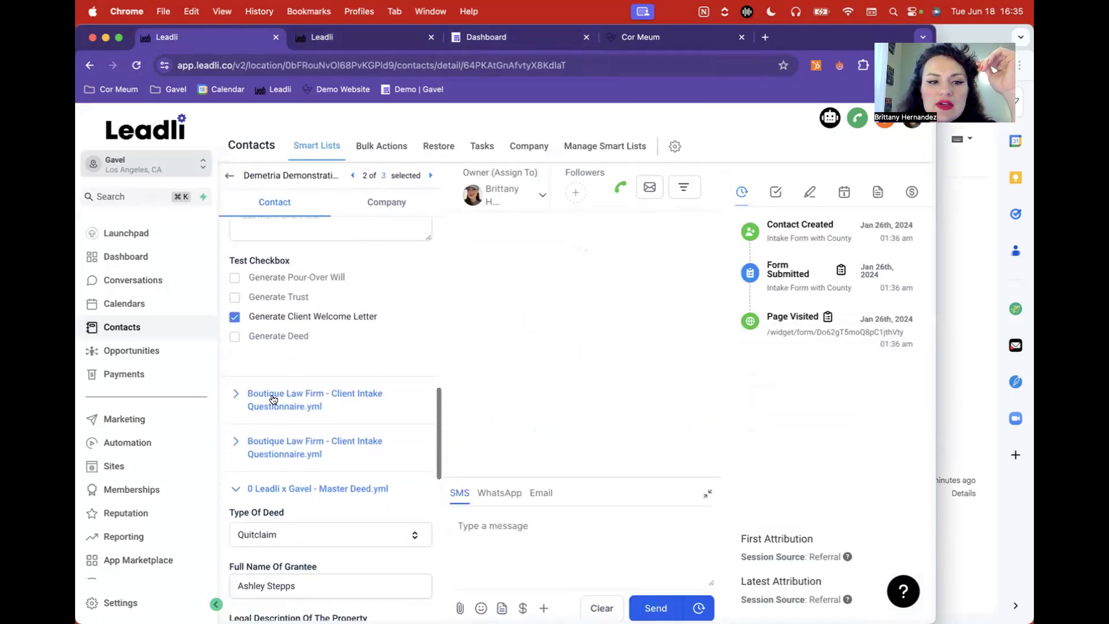
pyautogui.scroll(-5, 292, 404)
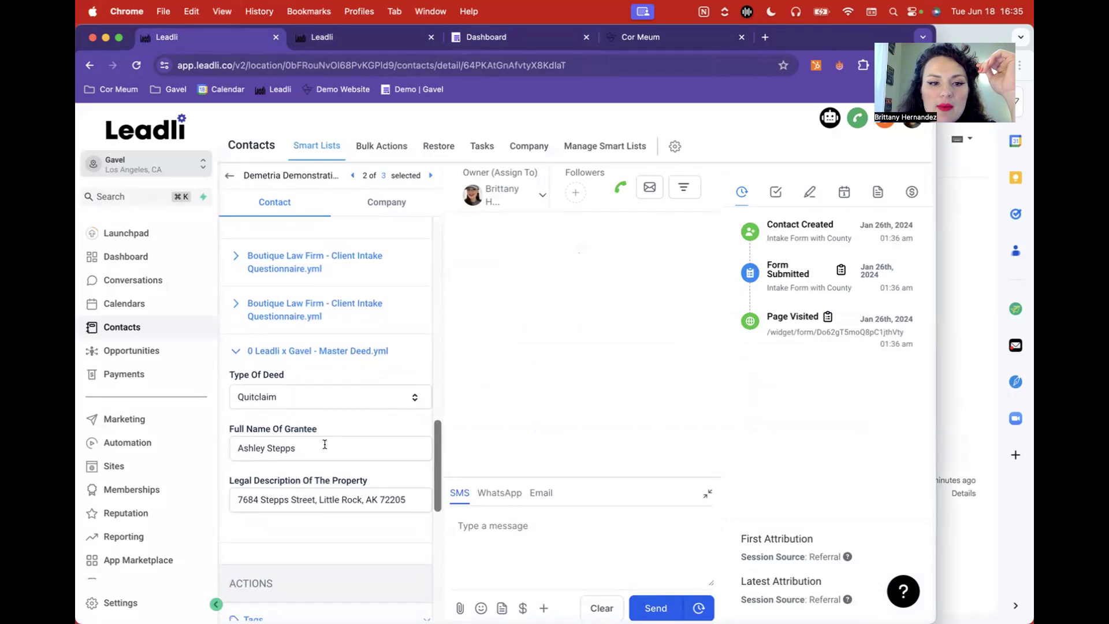
pyautogui.scroll(5, 293, 554)
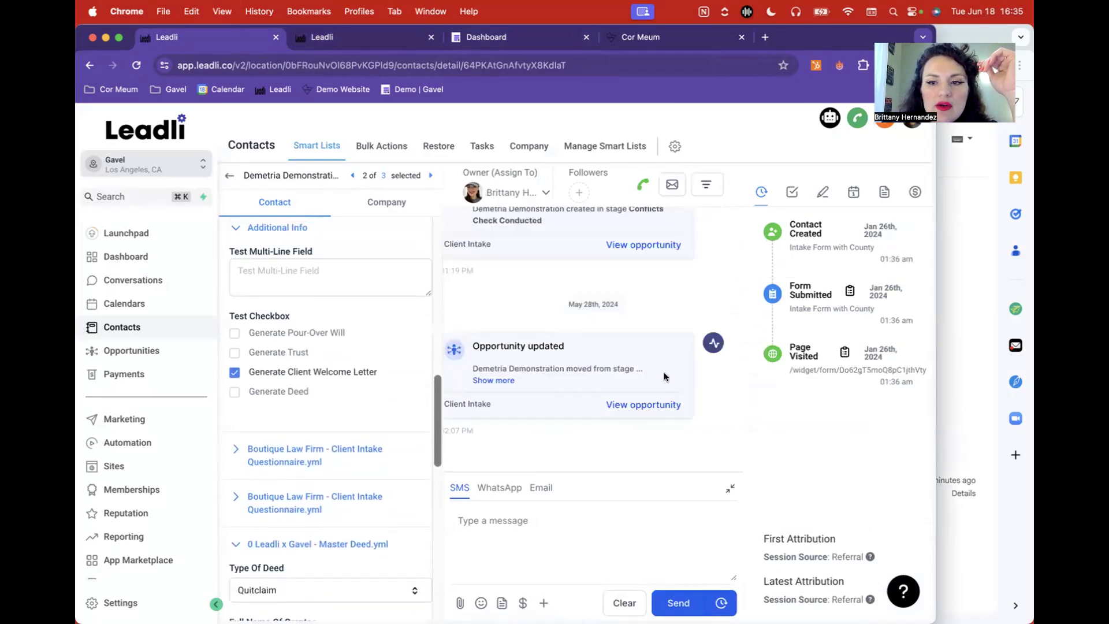
pyautogui.click(235, 392)
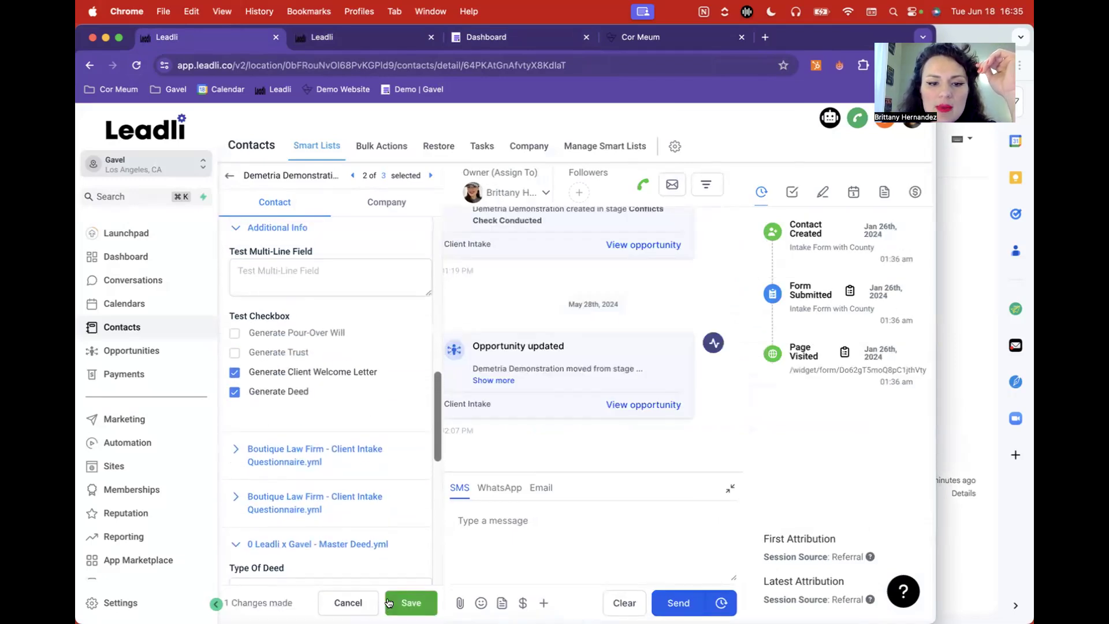
pyautogui.click(408, 602)
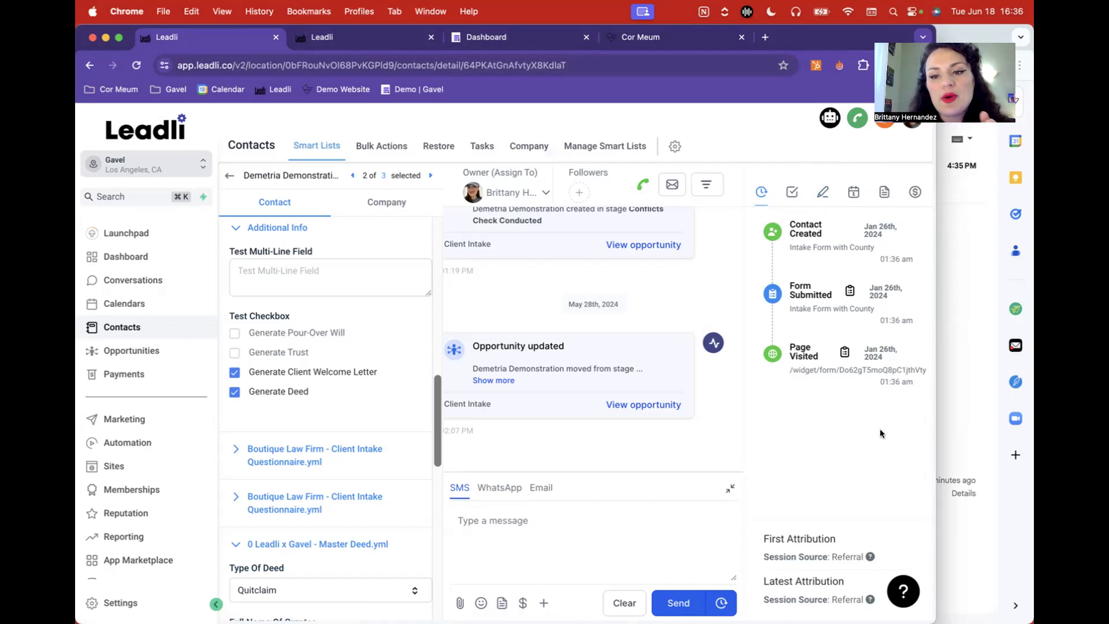
pyautogui.click(955, 361)
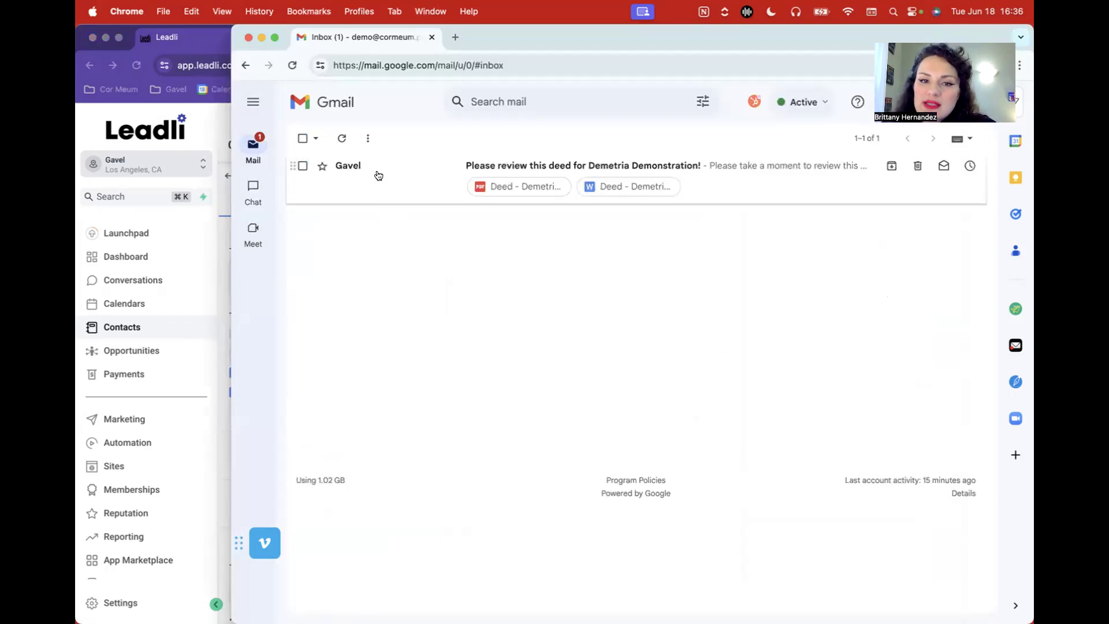
# Step: Open the Gavel deed email, review its subject and Quitclaim message, and preview the attached PDF deed
pyautogui.click(412, 177)
pyautogui.moveTo(508, 176); pyautogui.dragTo(663, 175)
pyautogui.doubleClick(491, 249)
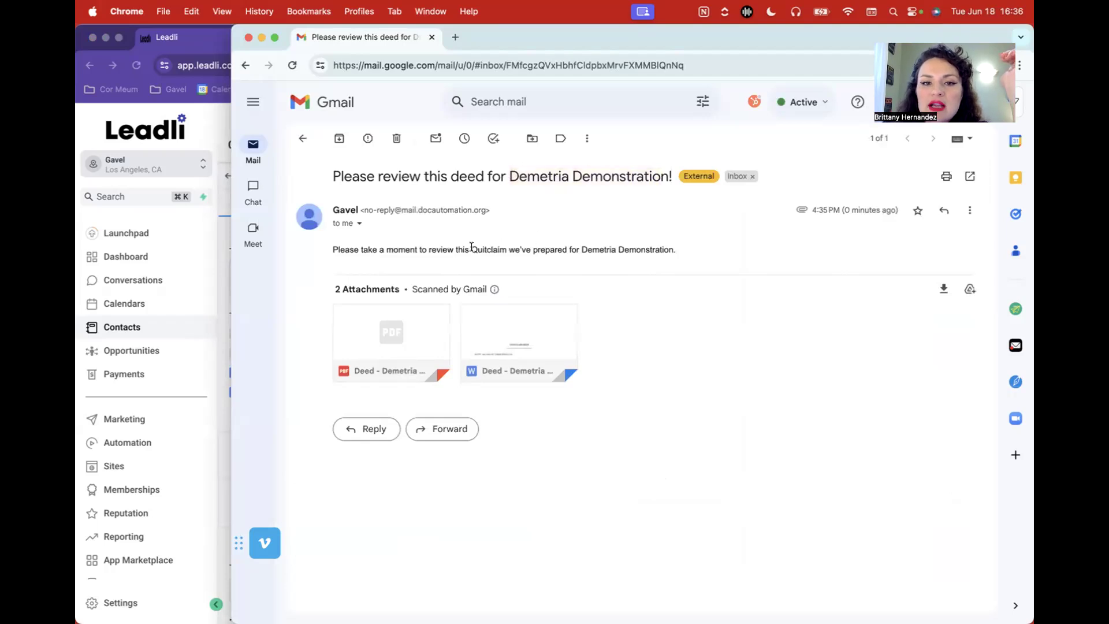
pyautogui.moveTo(587, 249); pyautogui.dragTo(670, 249)
pyautogui.click(365, 332)
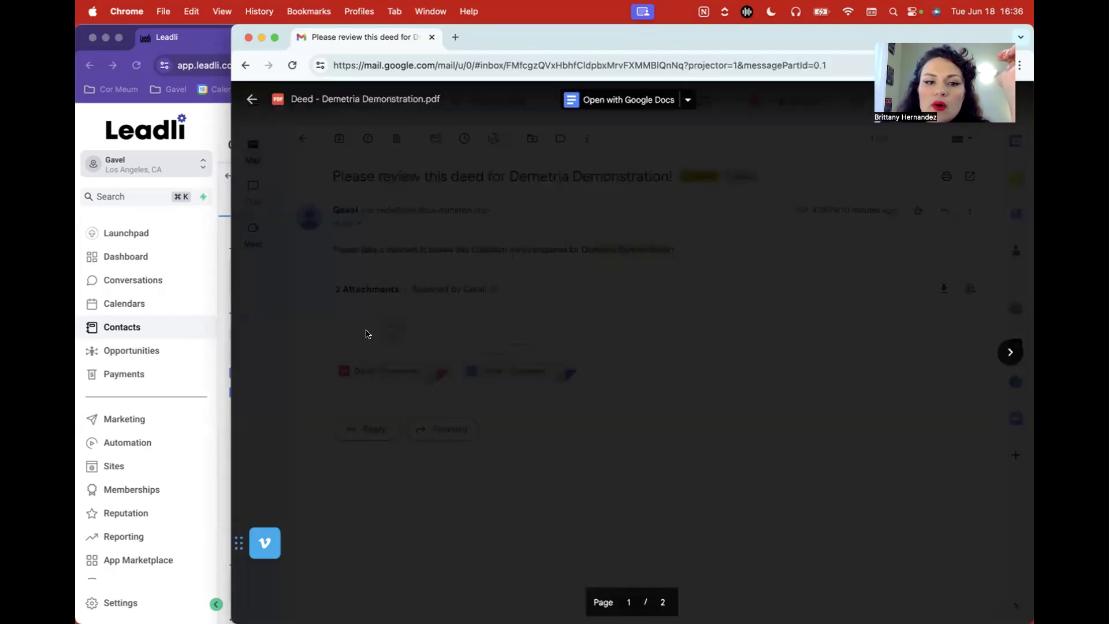
# Step: Review the PDF's deed title, grantor, grantee, property address and signature page, and close the preview
pyautogui.scroll(-3, 599, 419)
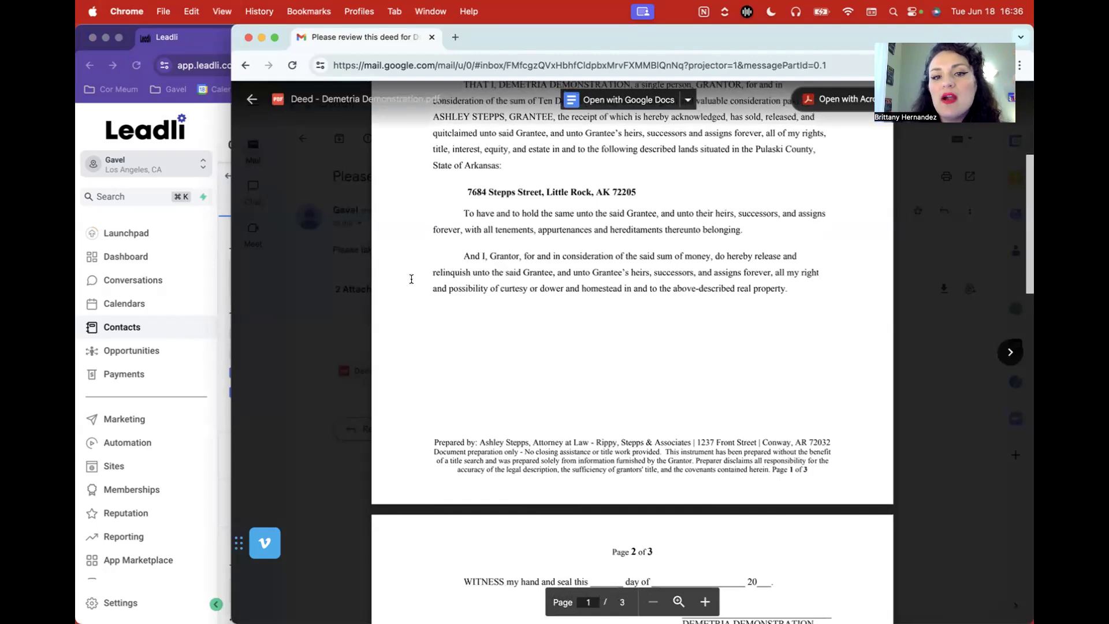
pyautogui.scroll(5, 665, 234)
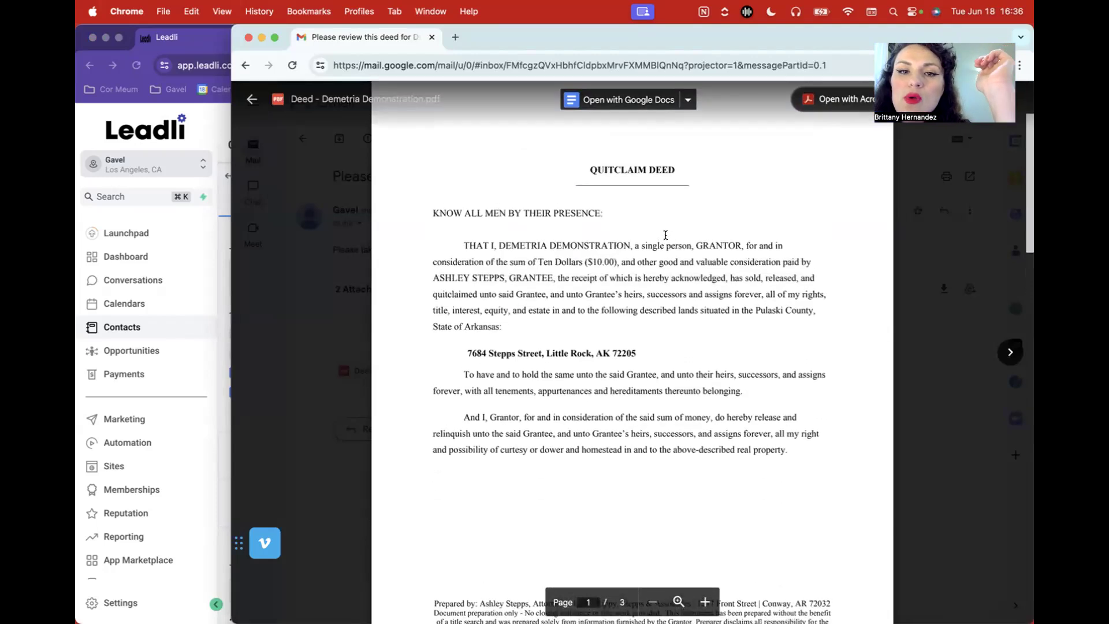
pyautogui.doubleClick(627, 171)
pyautogui.moveTo(498, 245); pyautogui.dragTo(632, 245)
pyautogui.moveTo(506, 279); pyautogui.dragTo(433, 279)
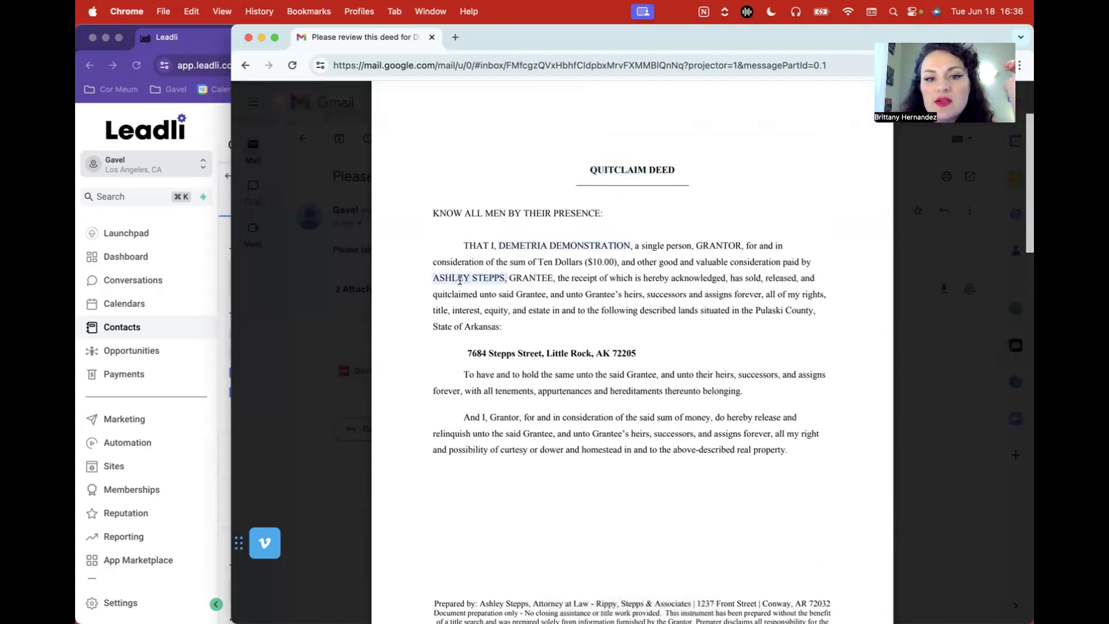
pyautogui.moveTo(595, 353); pyautogui.dragTo(492, 350)
pyautogui.scroll(-8, 549, 410)
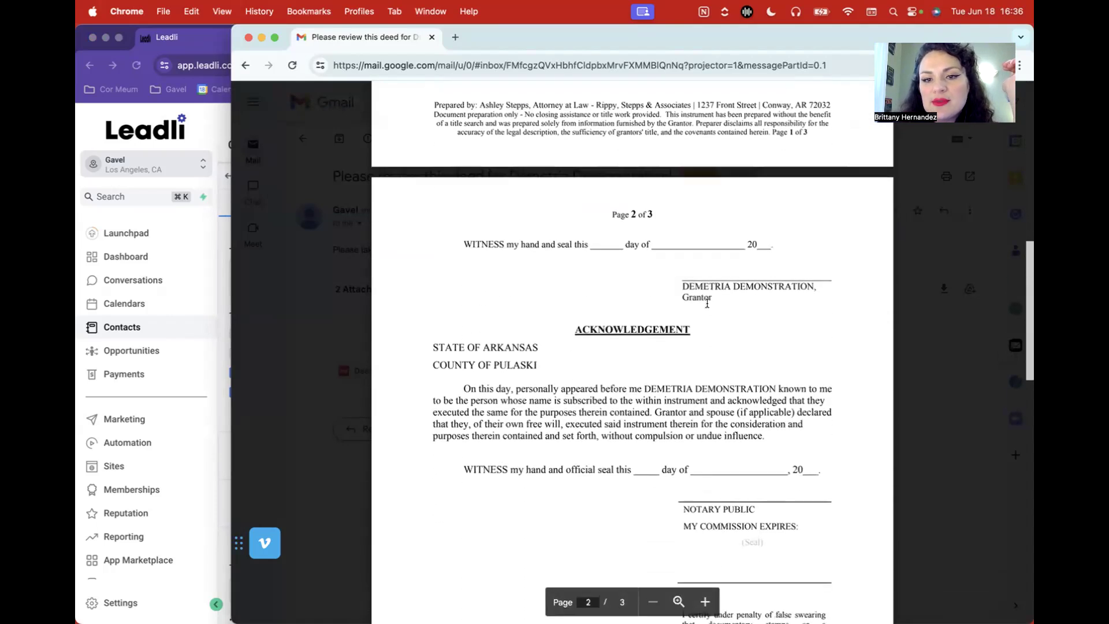
pyautogui.scroll(10, 763, 381)
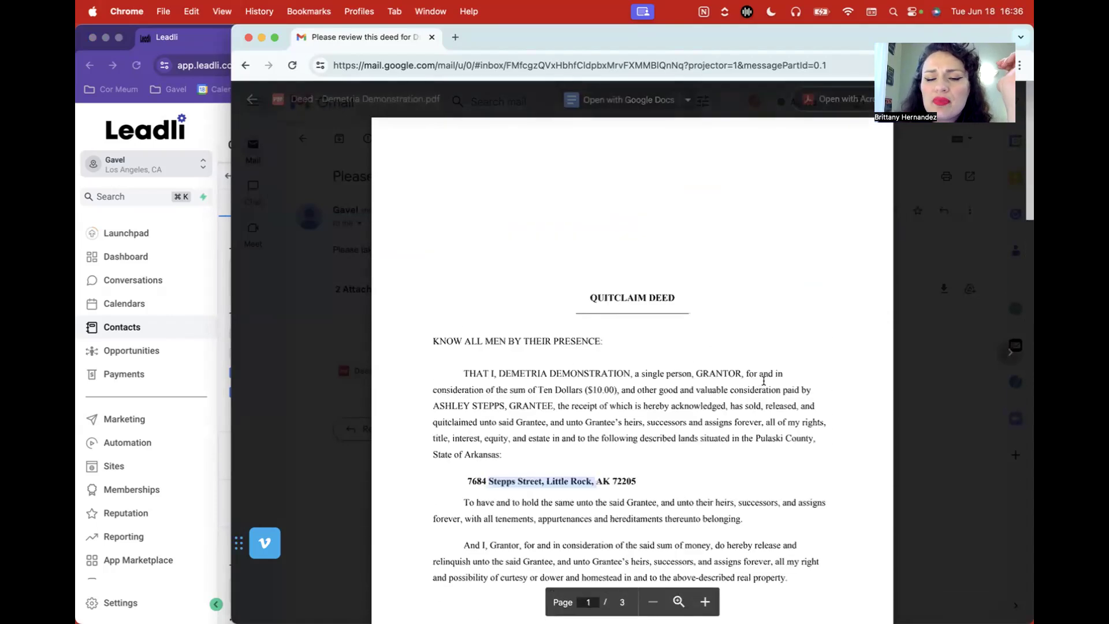
pyautogui.click(918, 331)
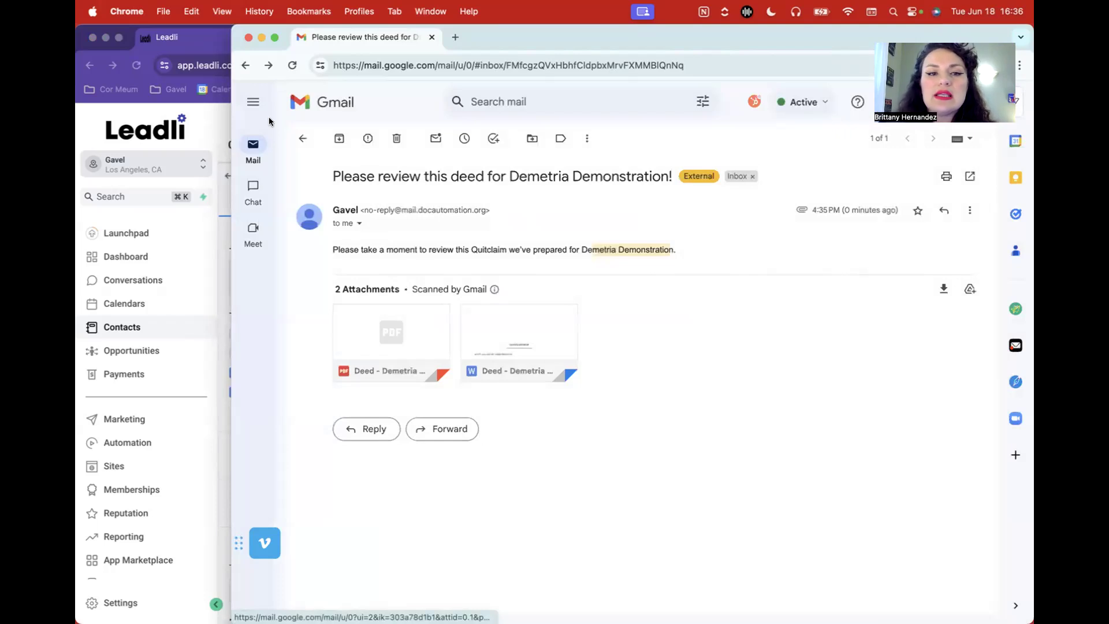
# Step: Check the document checkboxes and Master Deed fields on the Leadli contact, return to Gmail, and move its window aside
pyautogui.click(219, 259)
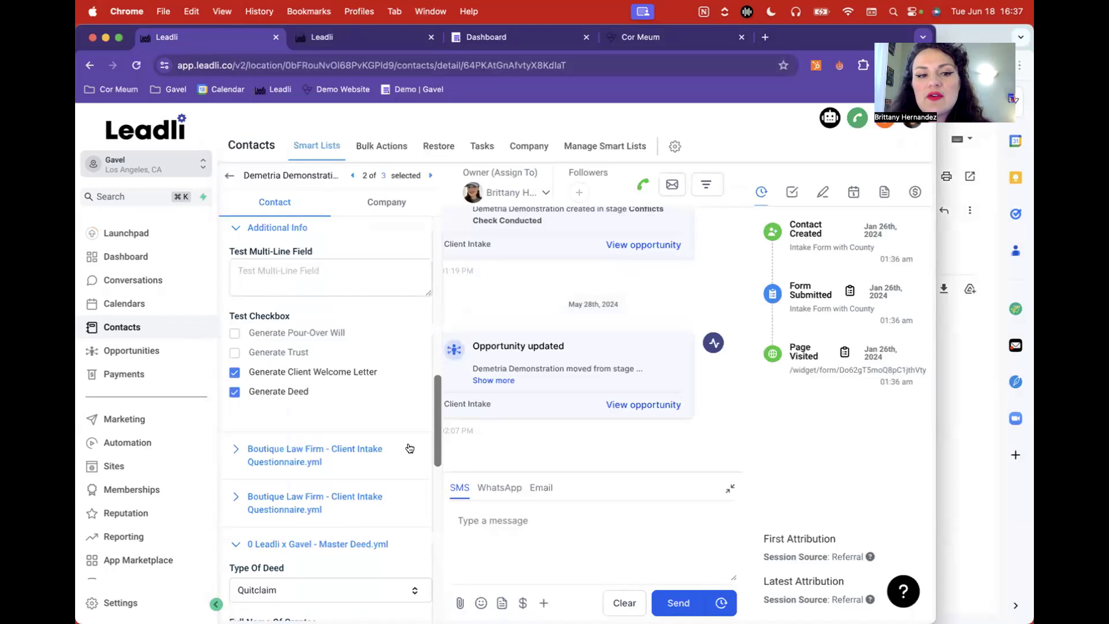
pyautogui.scroll(-1, 408, 438)
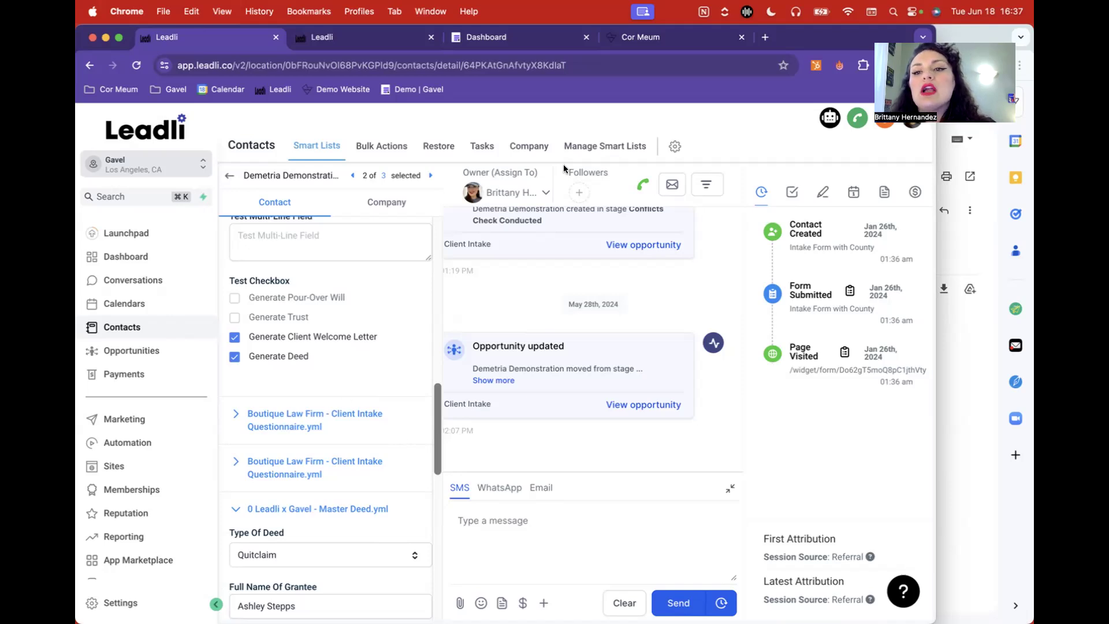
pyautogui.click(1021, 402)
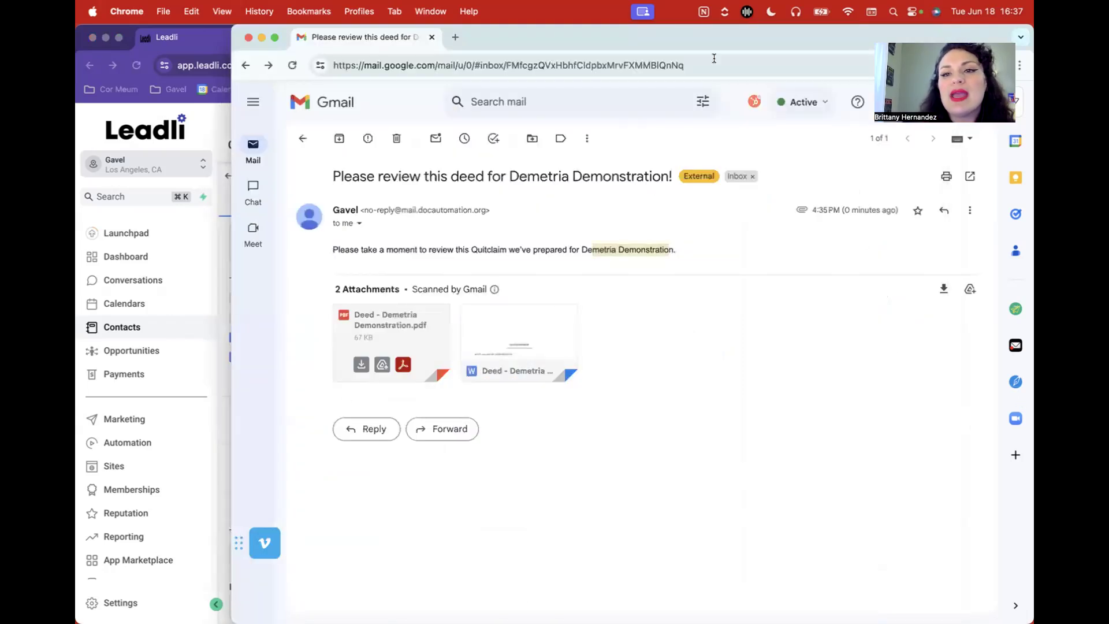
pyautogui.moveTo(501, 49); pyautogui.dragTo(420, 50)
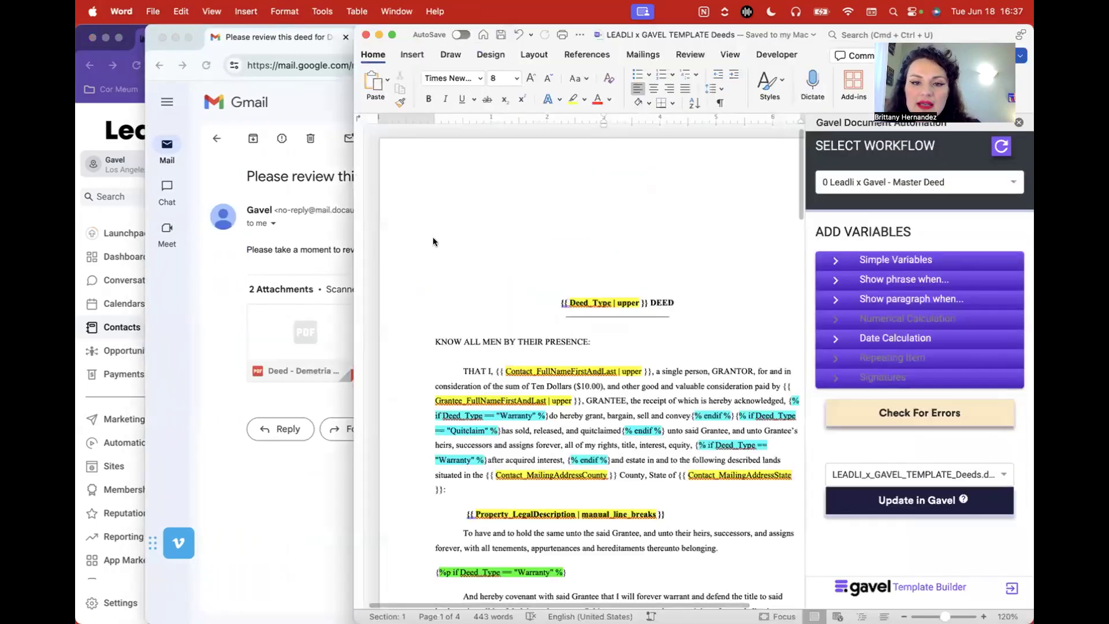
# Step: Enlarge the LEADLI x GAVEL TEMPLATE Deeds document in Word and examine its variables and Warranty and Quitclaim conditions
pyautogui.moveTo(352, 24); pyautogui.dragTo(82, 19)
pyautogui.scroll(-4, 430, 334)
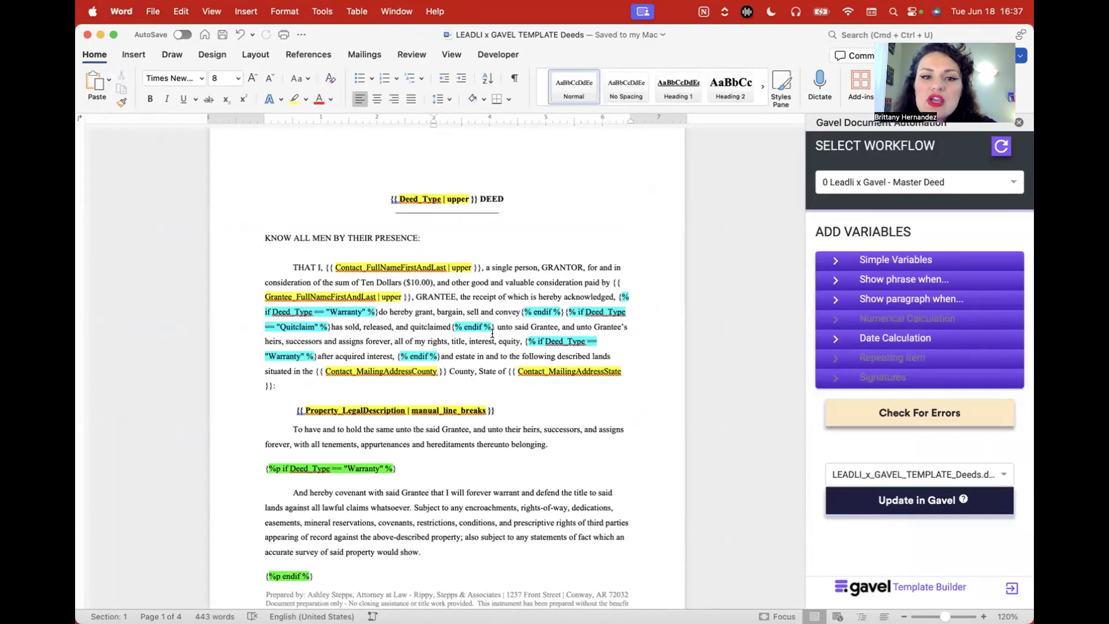
pyautogui.scroll(10, 506, 335)
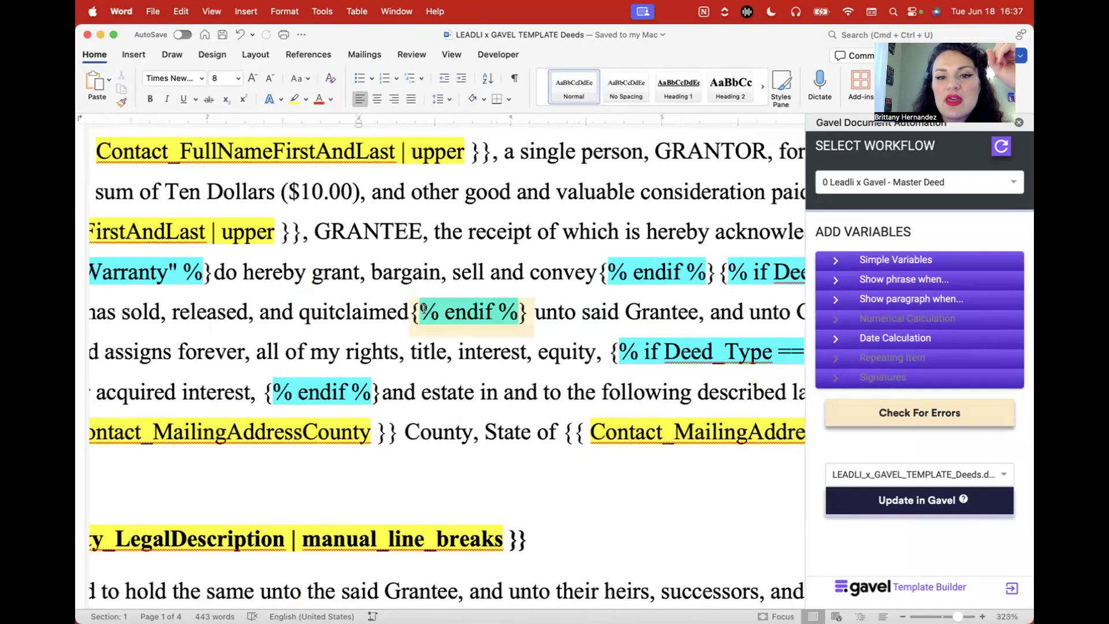
pyautogui.click(645, 272)
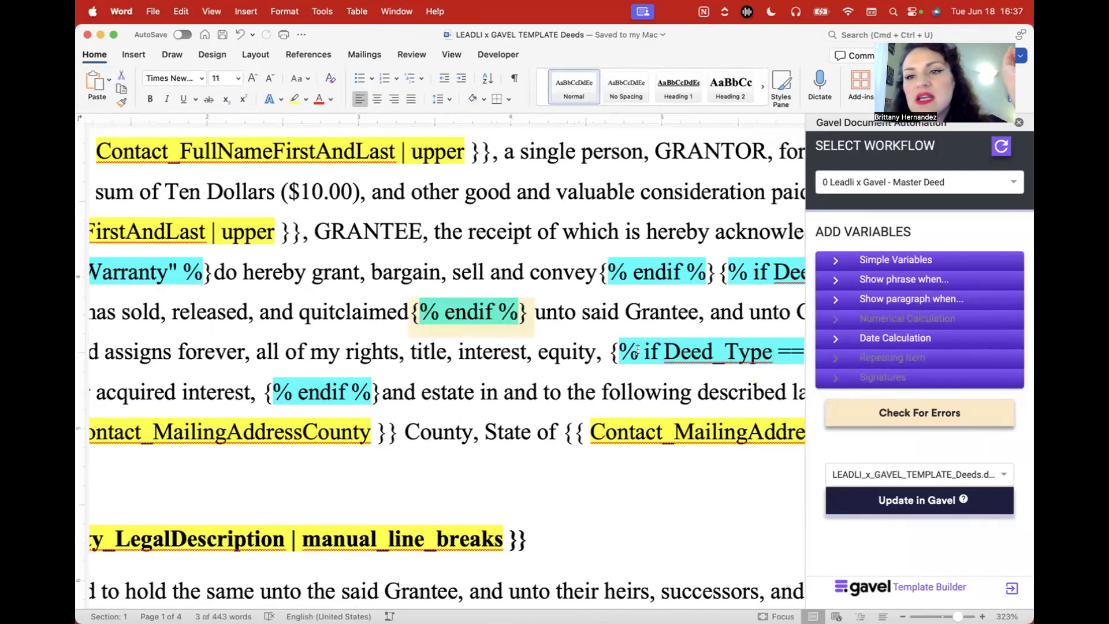
pyautogui.scroll(-6, 638, 351)
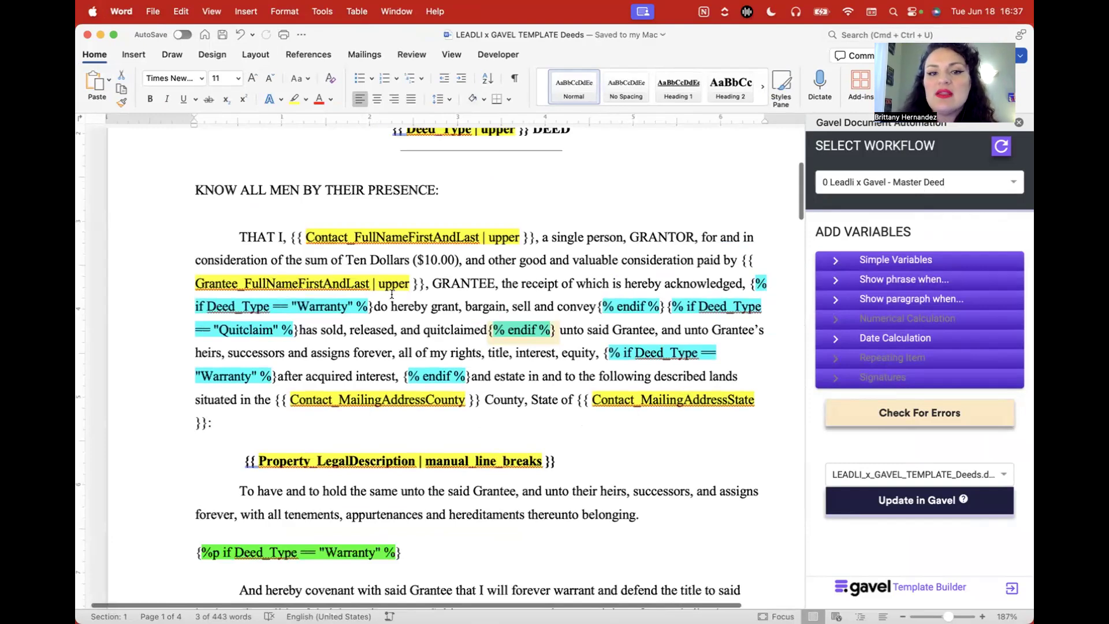
pyautogui.scroll(-2, 392, 294)
pyautogui.scroll(-3, 657, 282)
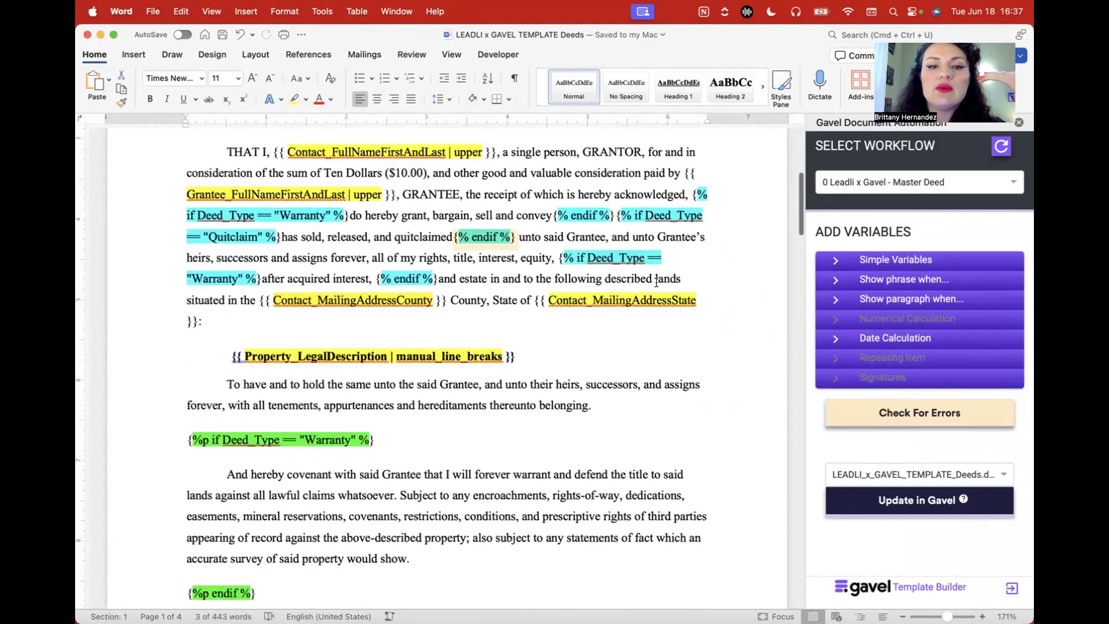
# Step: Expand Gavel's "Show phrase when..." condition builder, review the template's conditional Warranty paragraph, and minimize the document
pyautogui.click(885, 280)
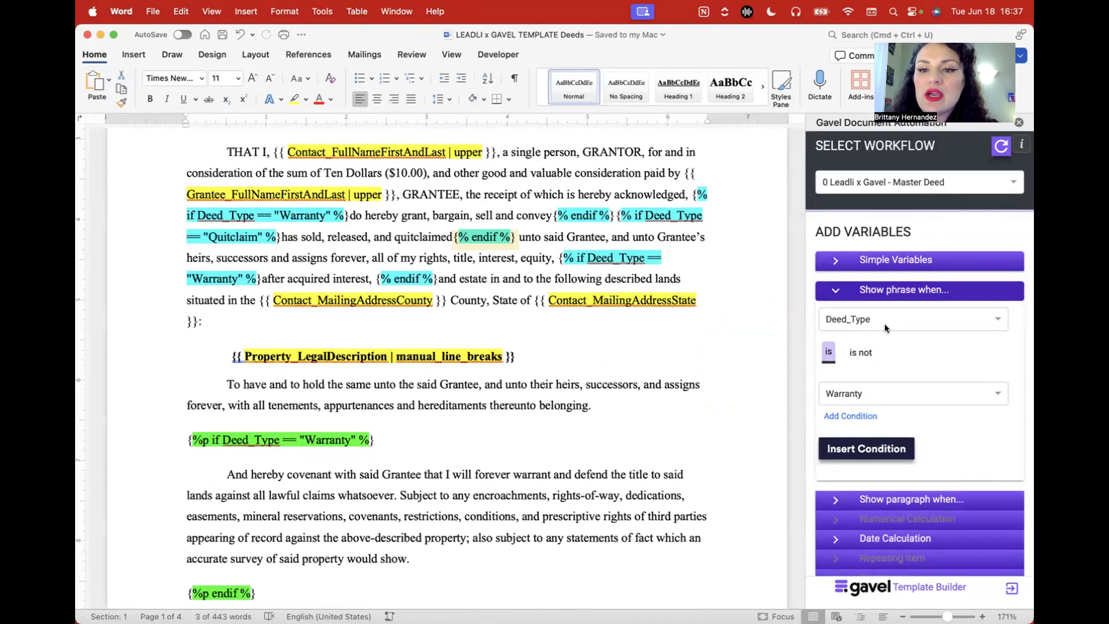
pyautogui.moveTo(424, 475); pyautogui.dragTo(444, 516)
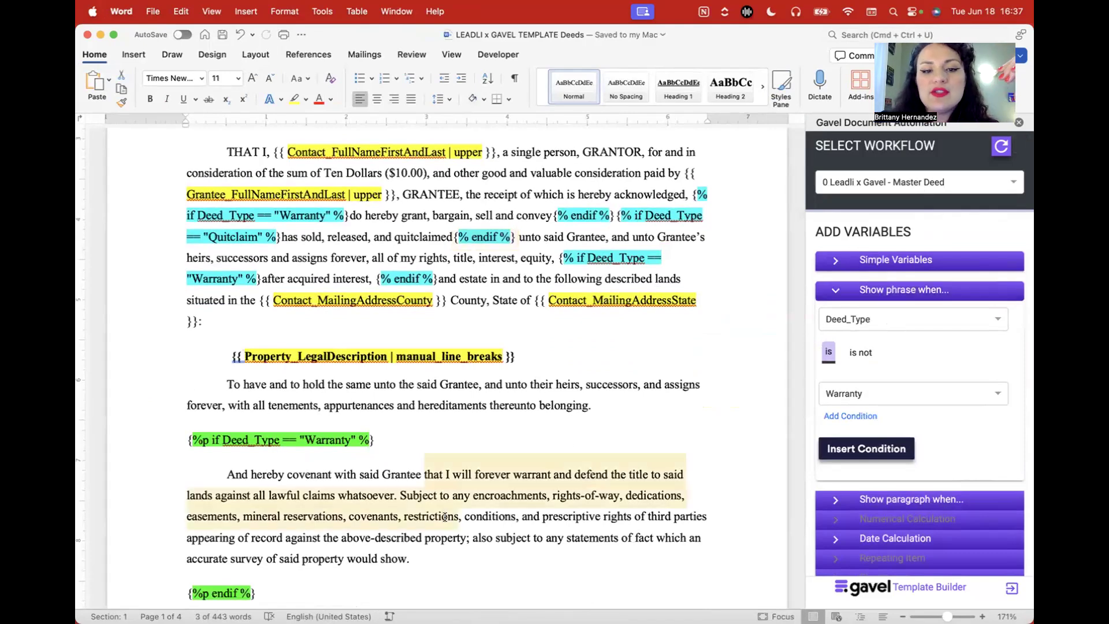
pyautogui.scroll(-4, 444, 515)
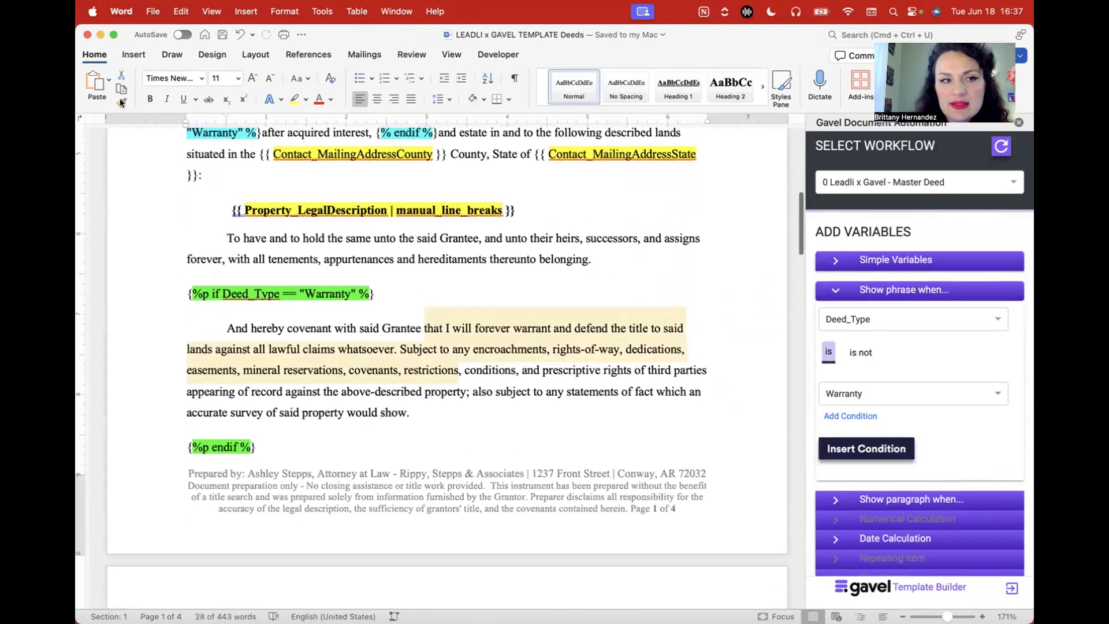
pyautogui.click(101, 34)
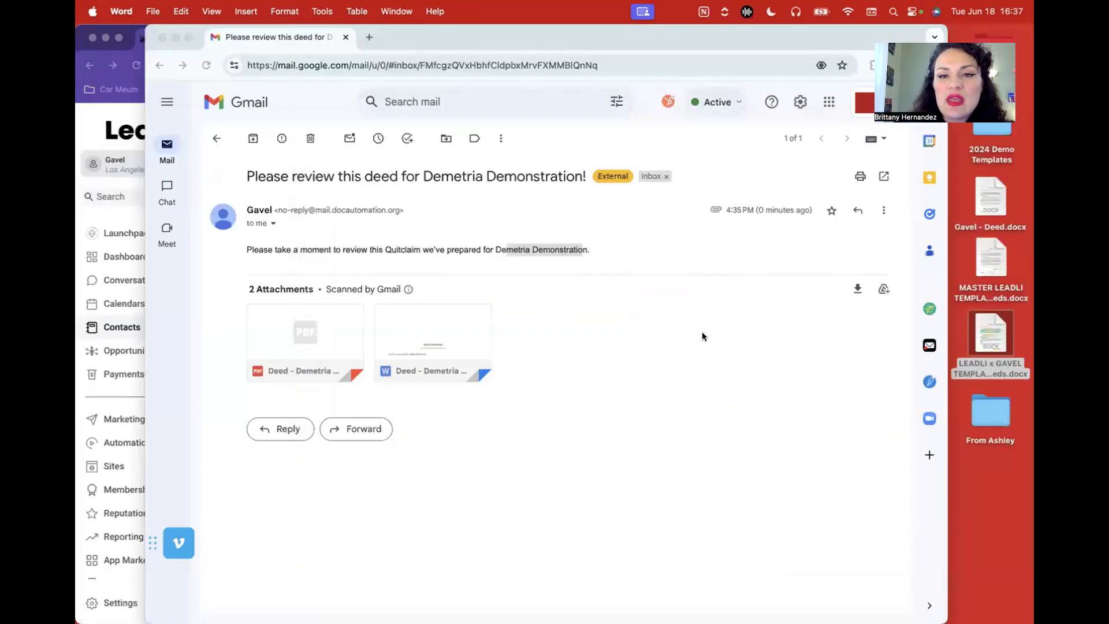
# Step: Return from the deed email to the inbox and close the Gmail window
pyautogui.click(217, 139)
pyautogui.moveTo(528, 35); pyautogui.dragTo(557, 29)
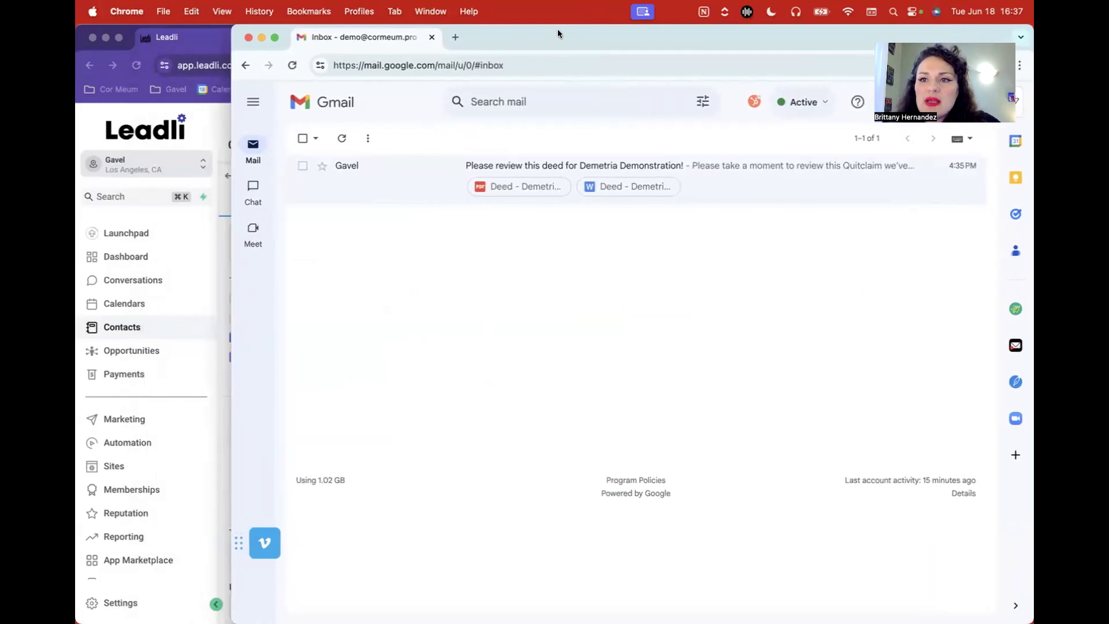
pyautogui.click(435, 38)
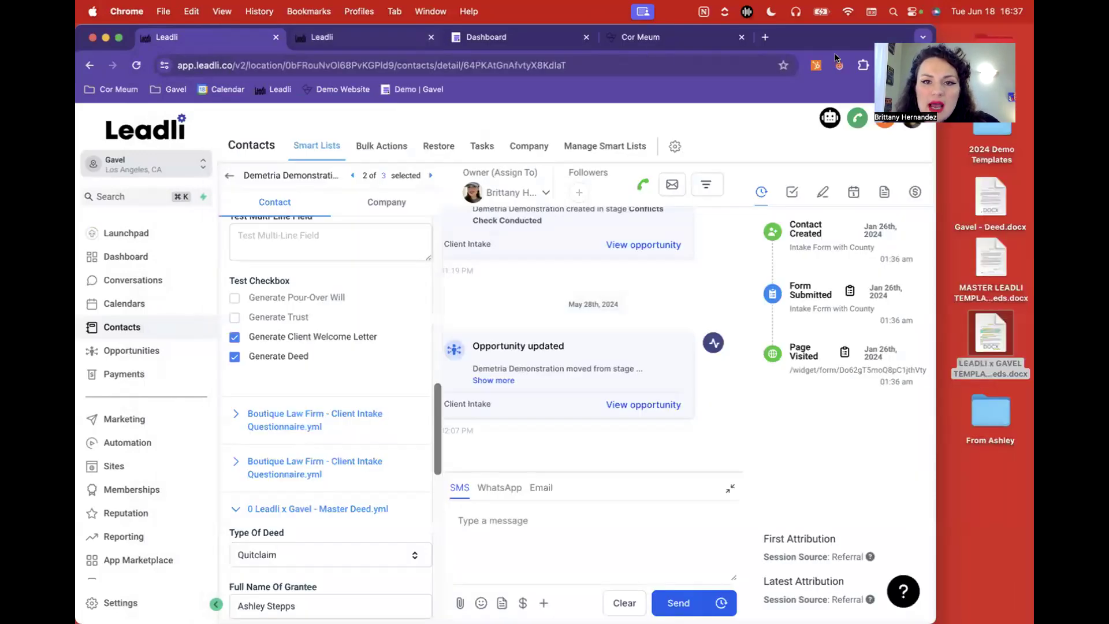
# Step: Switch to the Cor Meum demo website, widen the browser window, and close the Gavel Dashboard and both Leadli pages
pyautogui.click(697, 42)
pyautogui.moveTo(935, 197); pyautogui.dragTo(1031, 220)
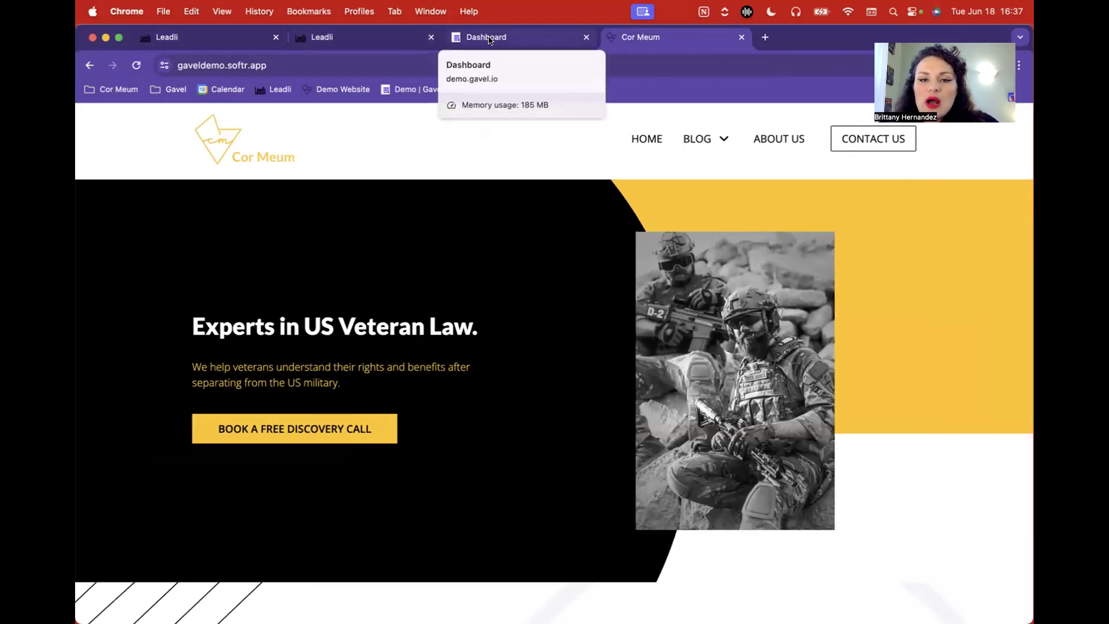
pyautogui.click(588, 38)
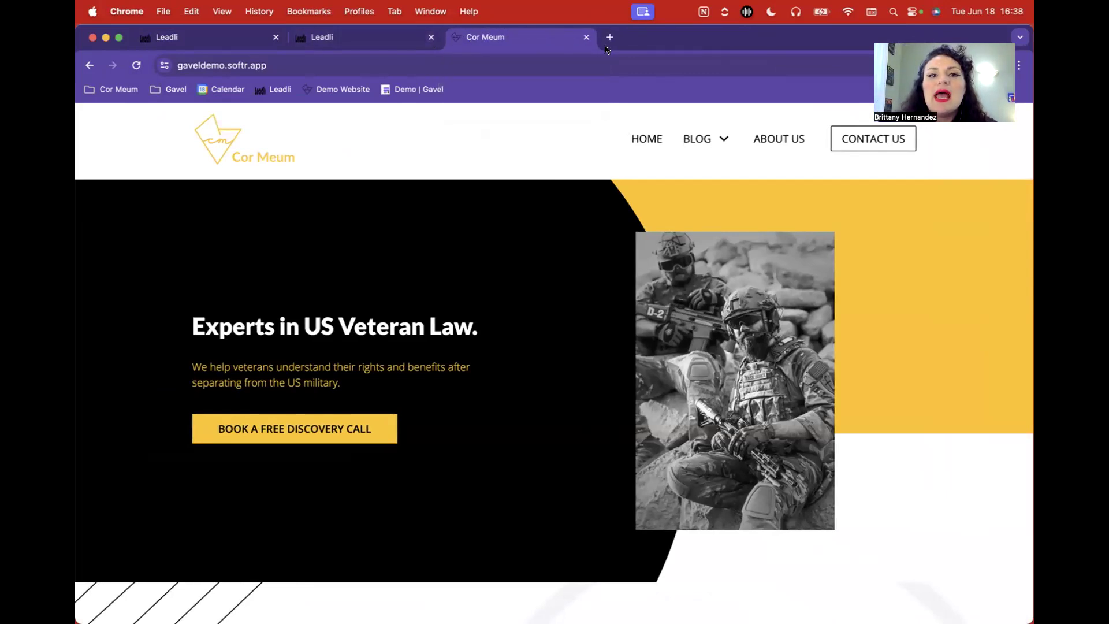
pyautogui.click(432, 37)
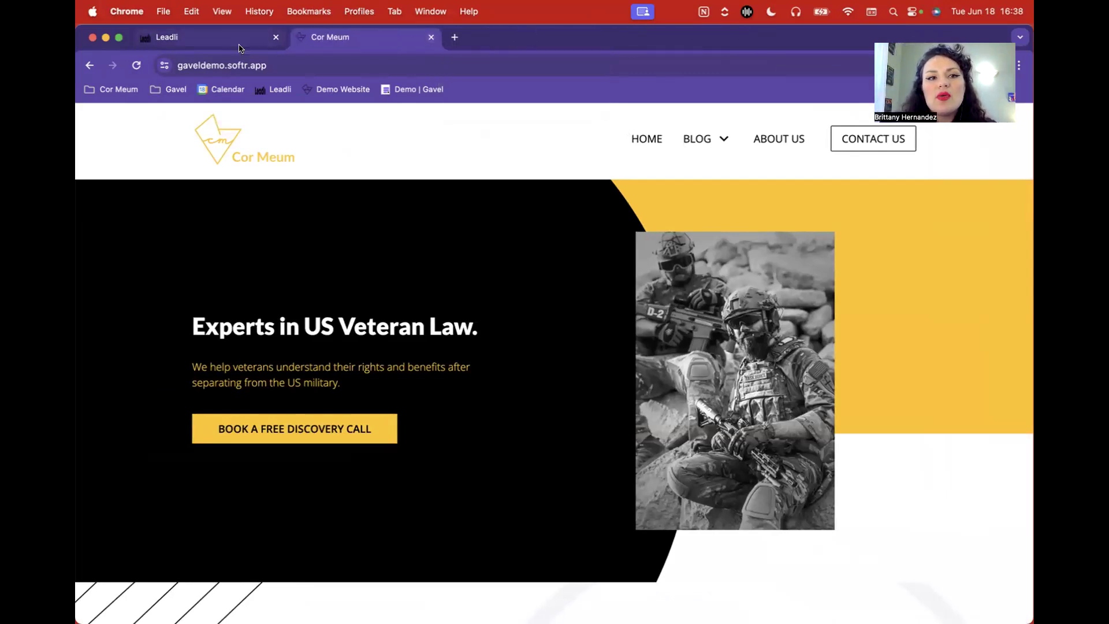
pyautogui.click(276, 37)
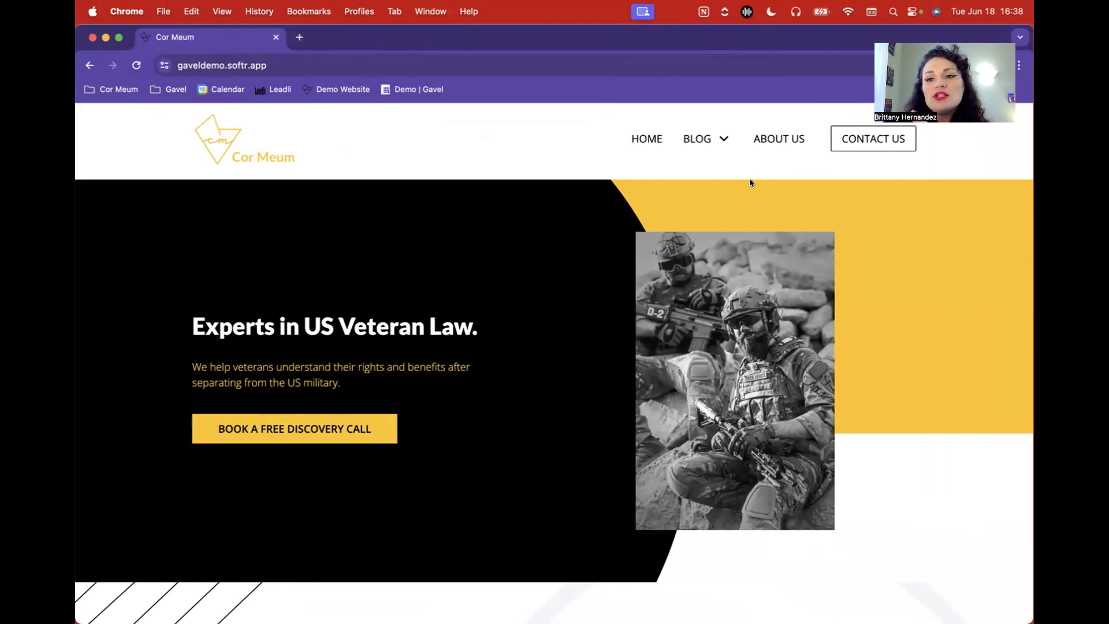
# Step: Open the Veterans article on the Cor Meum blog and examine its text and embedded SAH Grant eligibility questionnaire
pyautogui.click(722, 138)
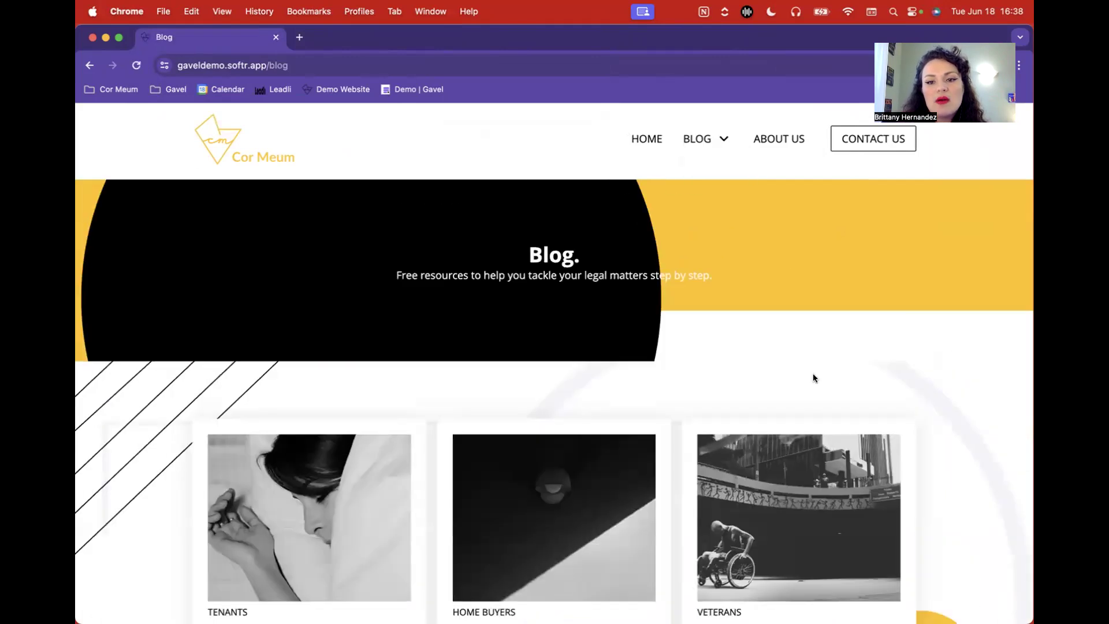
pyautogui.click(876, 437)
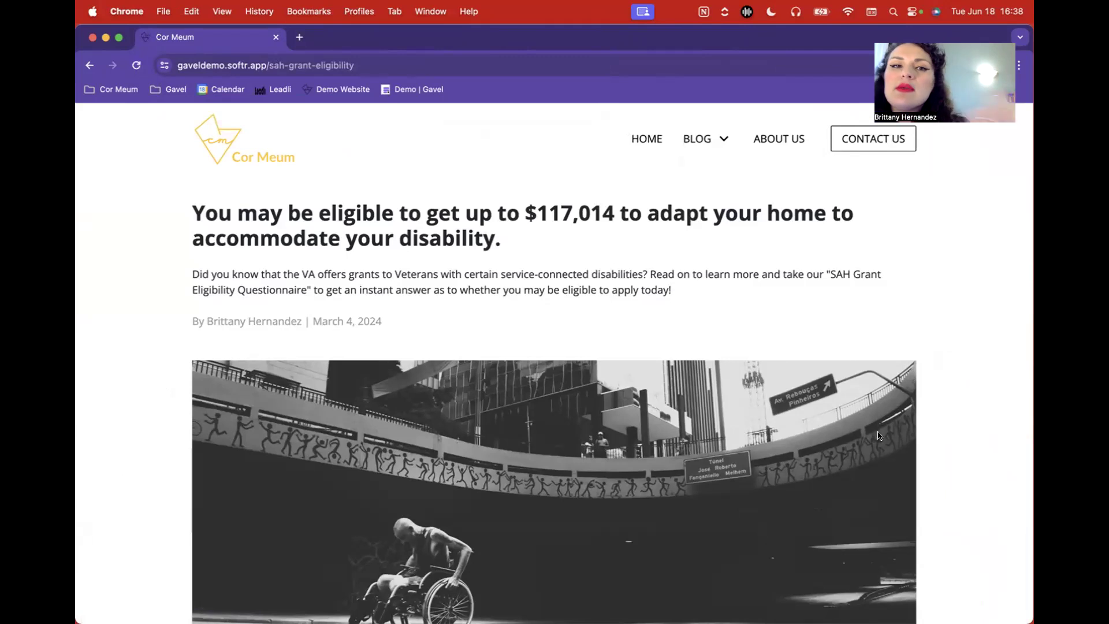
pyautogui.scroll(-10, 879, 436)
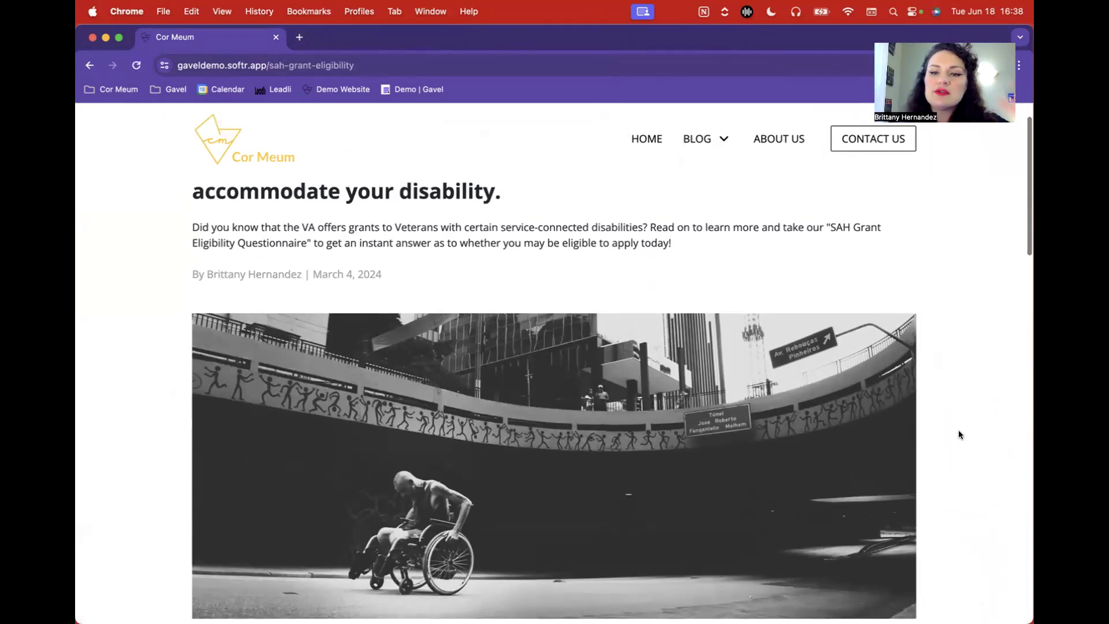
pyautogui.scroll(-10, 958, 434)
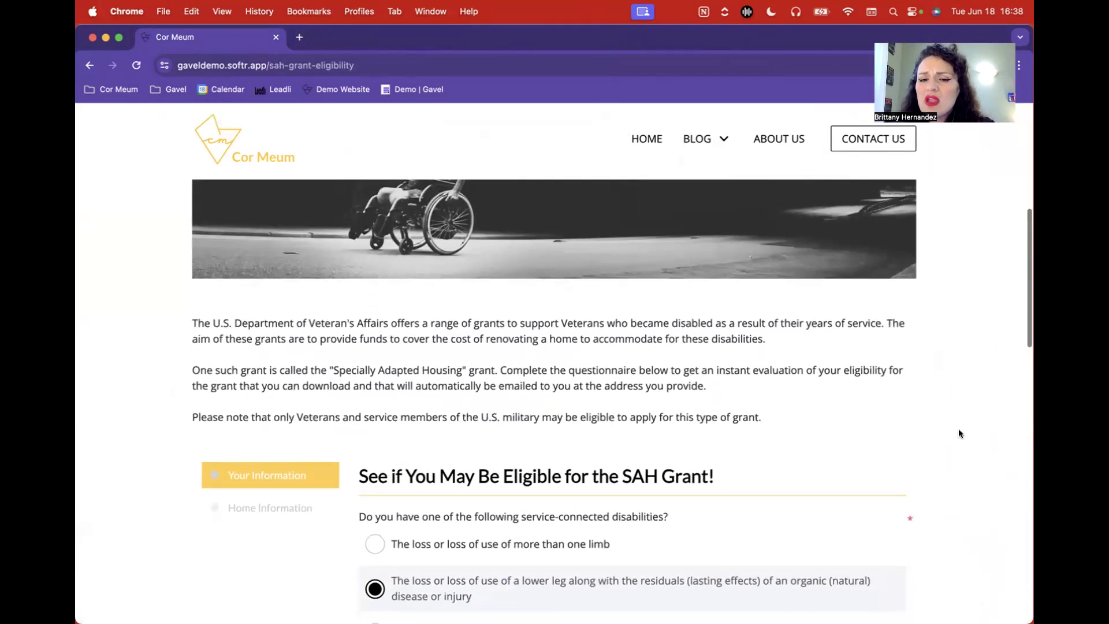
pyautogui.scroll(-5, 958, 432)
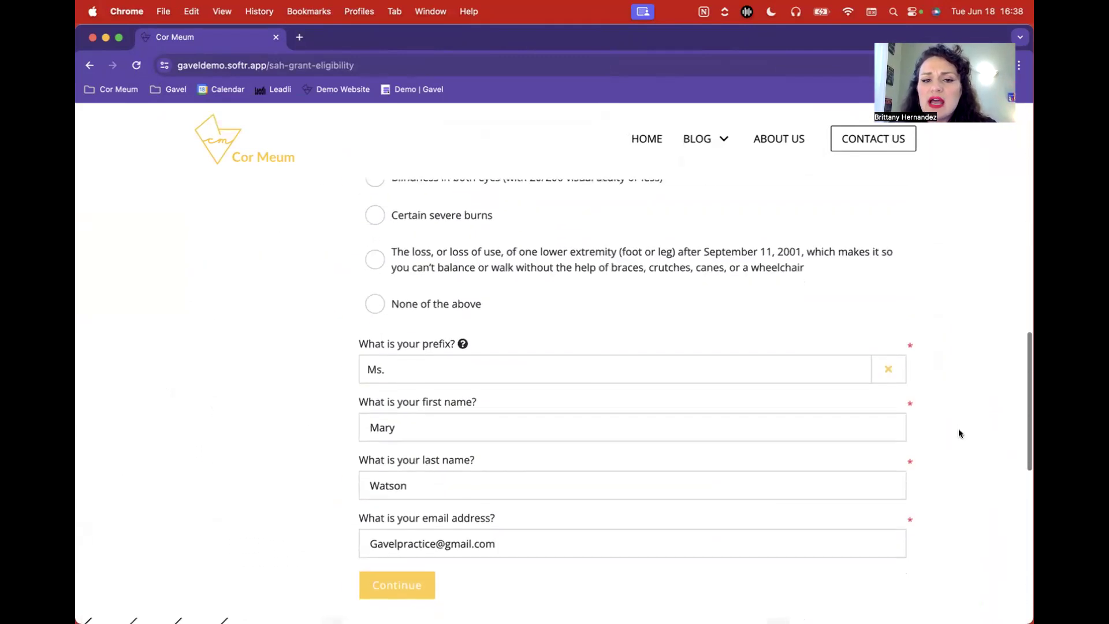
pyautogui.scroll(4, 958, 433)
pyautogui.scroll(2, 958, 433)
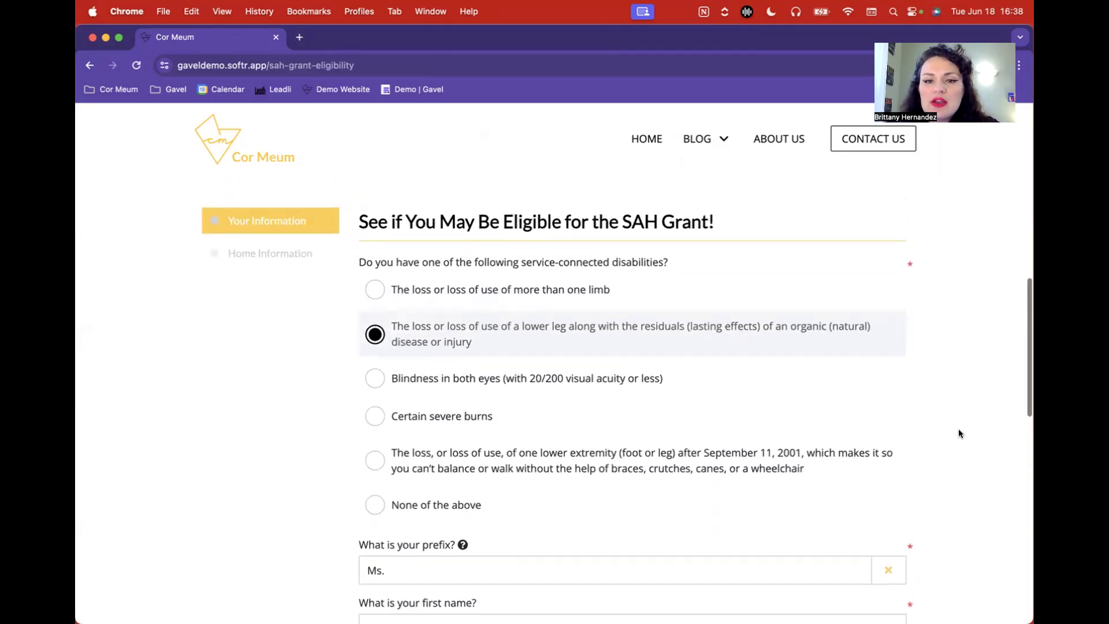
pyautogui.scroll(5, 958, 433)
pyautogui.scroll(10, 959, 433)
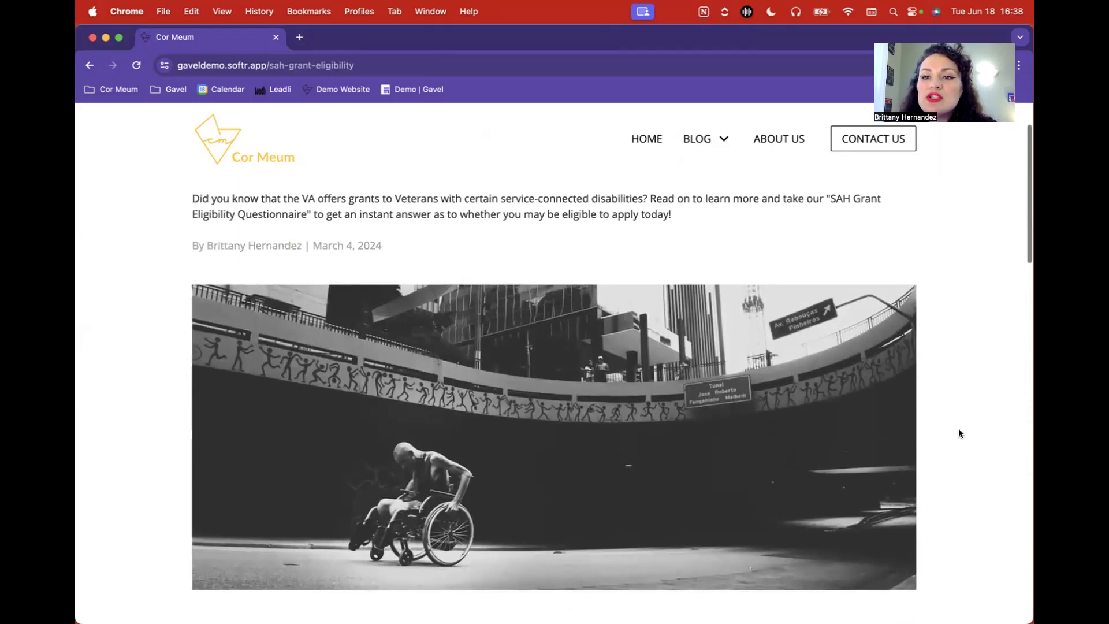
pyautogui.scroll(-10, 958, 433)
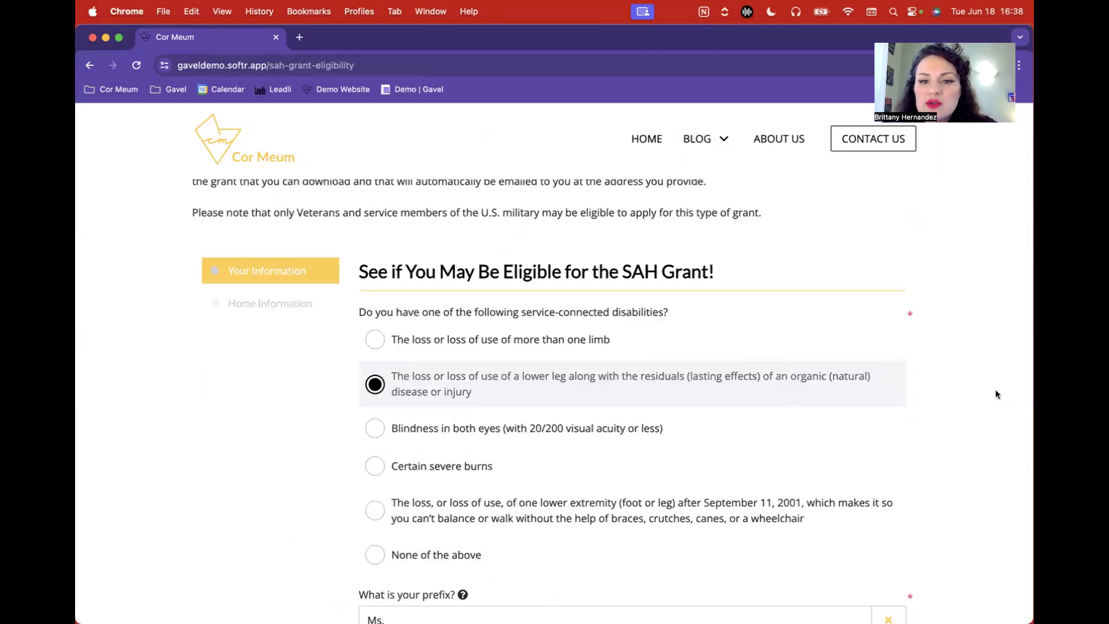
# Step: Answer the service-connected disability question with "None of the above" and submit the SAH Grant eligibility questionnaire
pyautogui.scroll(10, 996, 393)
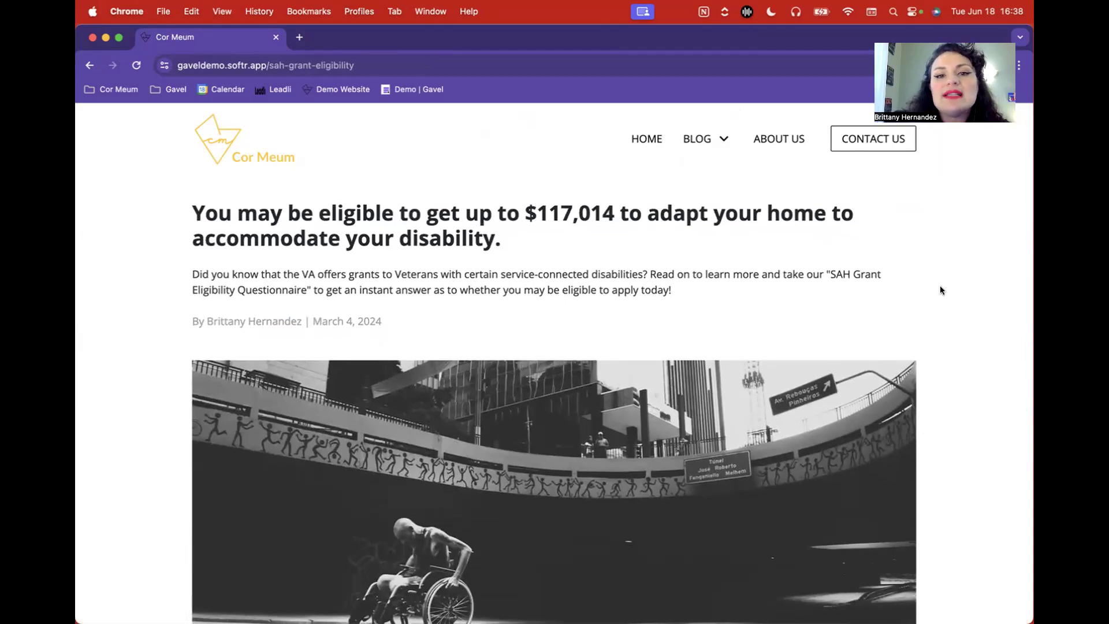
pyautogui.scroll(-5, 937, 288)
pyautogui.scroll(-7, 937, 292)
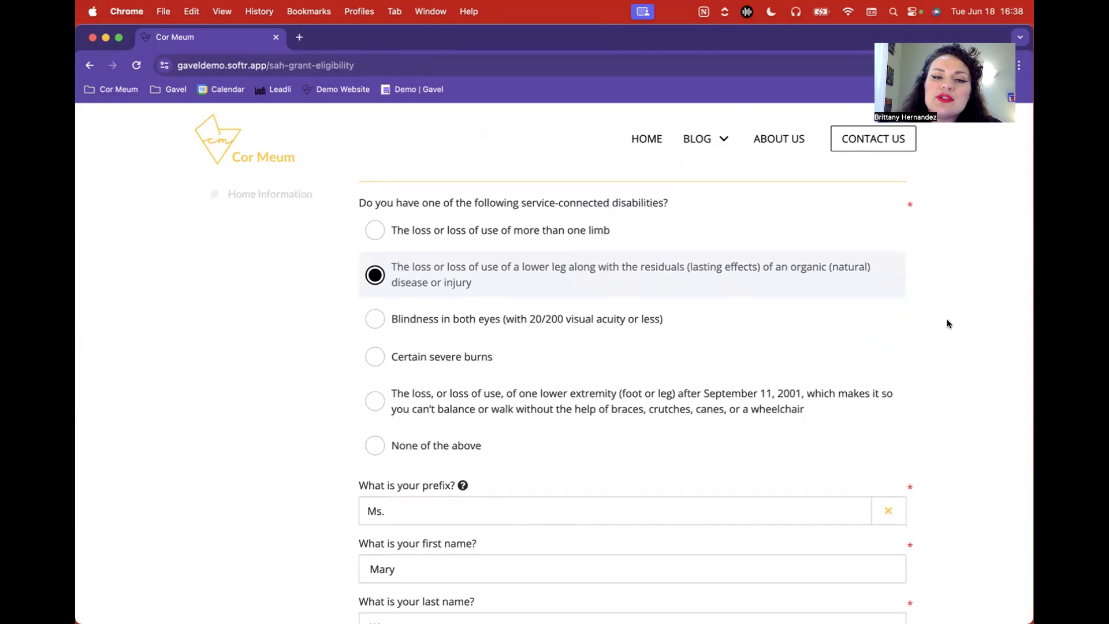
pyautogui.click(410, 445)
pyautogui.scroll(1, 981, 346)
pyautogui.scroll(1, 941, 349)
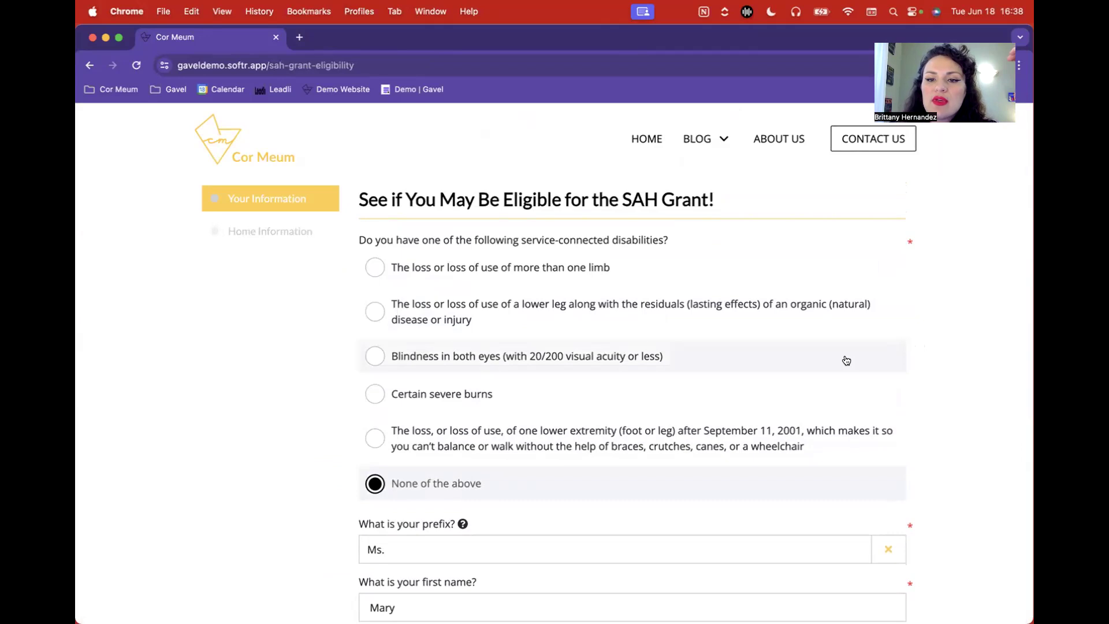
pyautogui.scroll(-5, 989, 374)
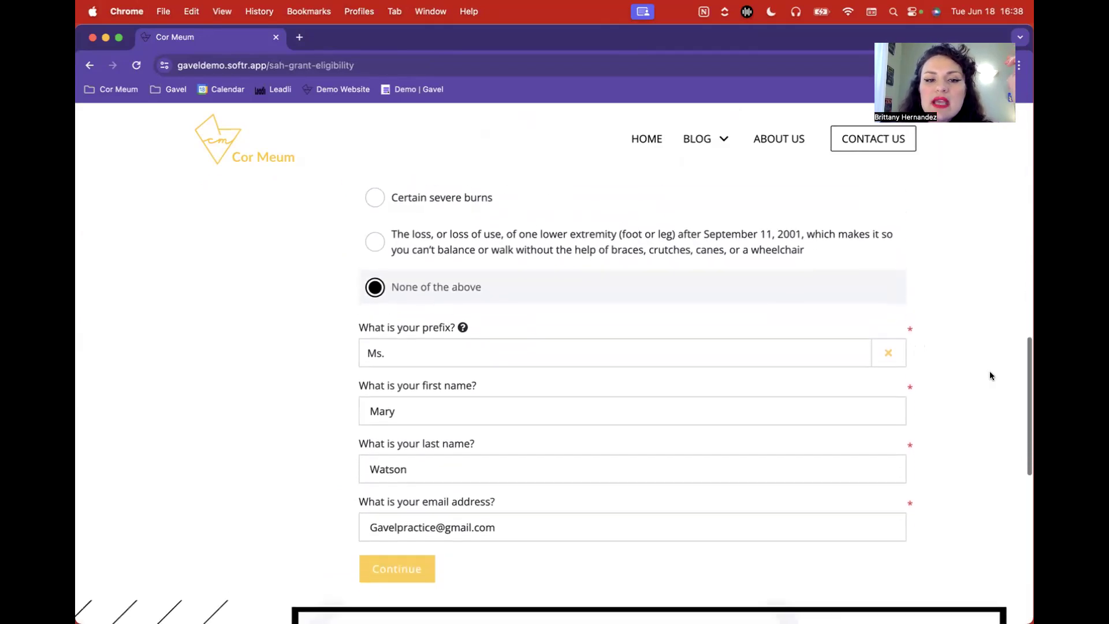
pyautogui.click(397, 559)
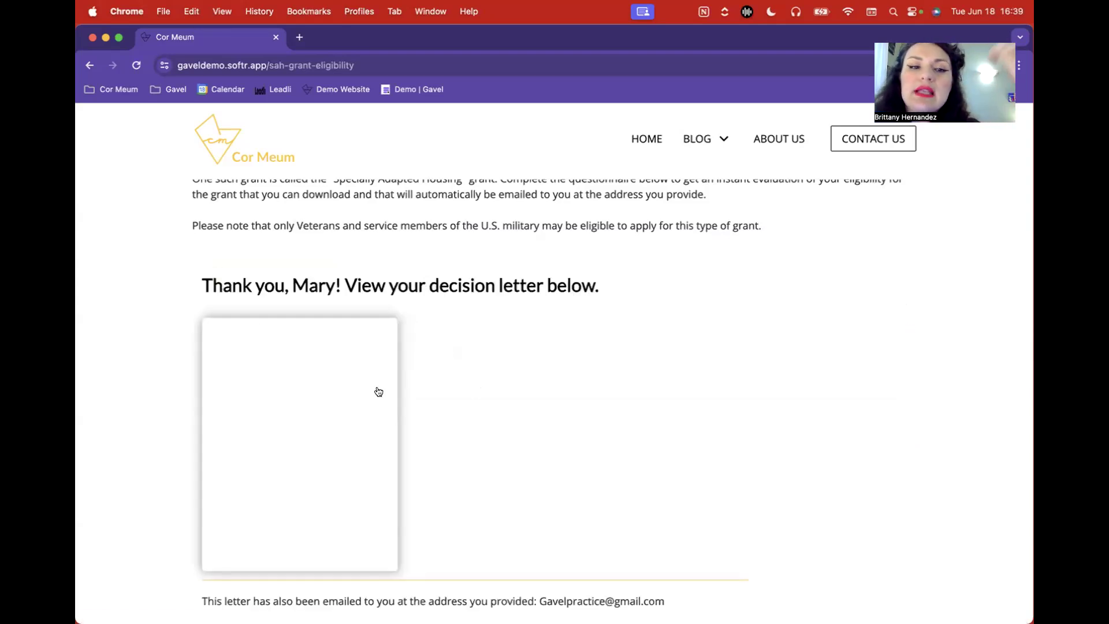
# Step: Open the generated decision letter, hide the Acrobat tools list, enlarge the letter, and examine its date, addressee block and salutation
pyautogui.click(359, 420)
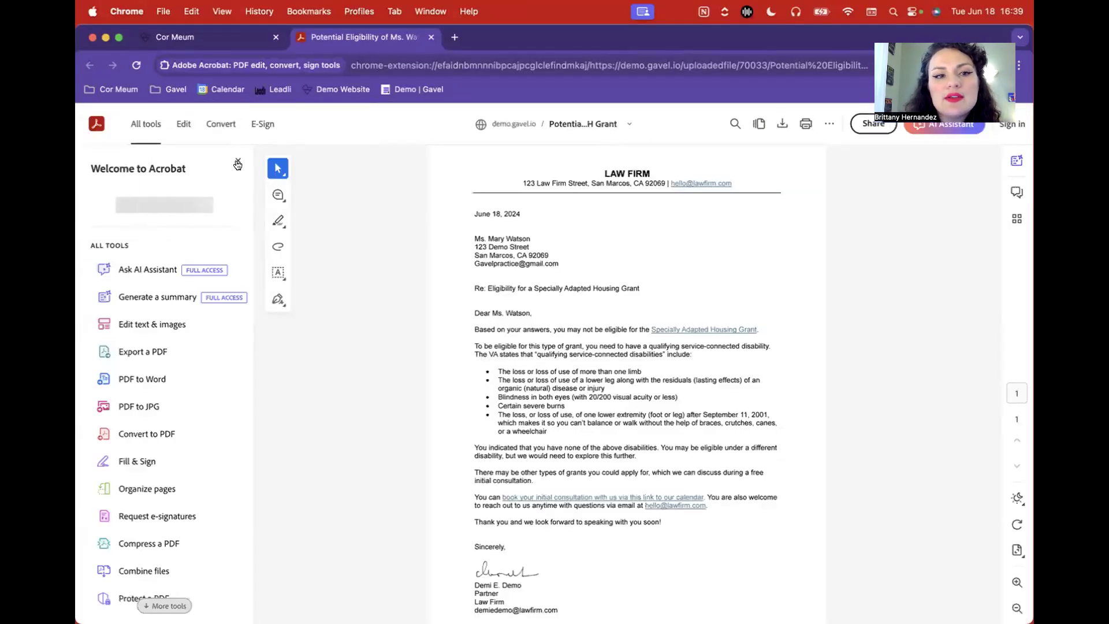
pyautogui.click(238, 163)
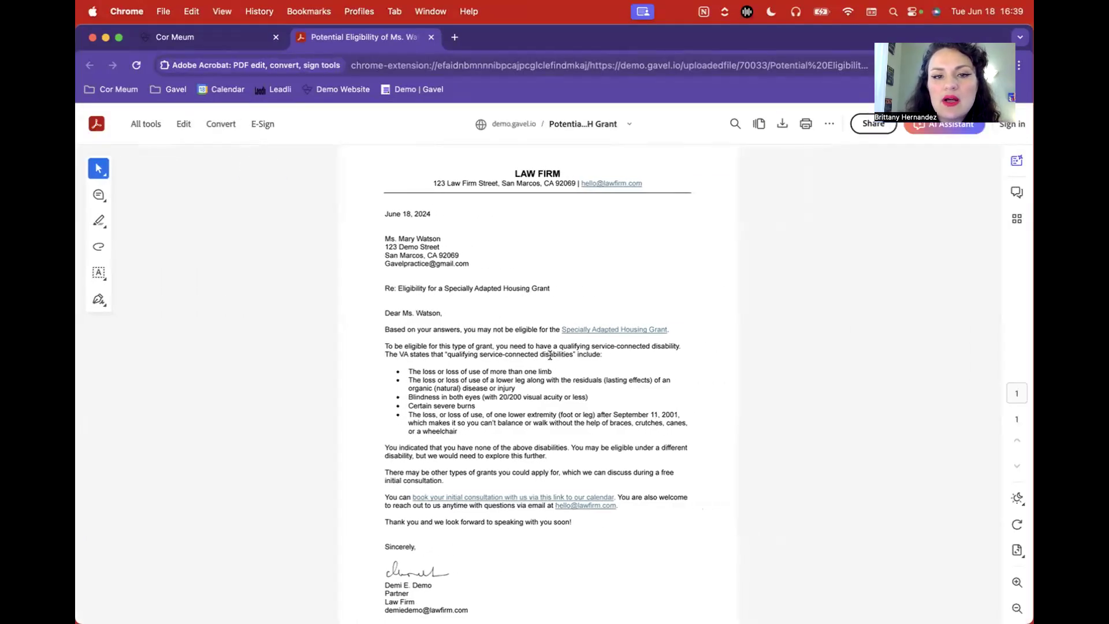
pyautogui.keyDown('ctrl'); pyautogui.scroll(3, 447, 254); pyautogui.keyUp('ctrl')
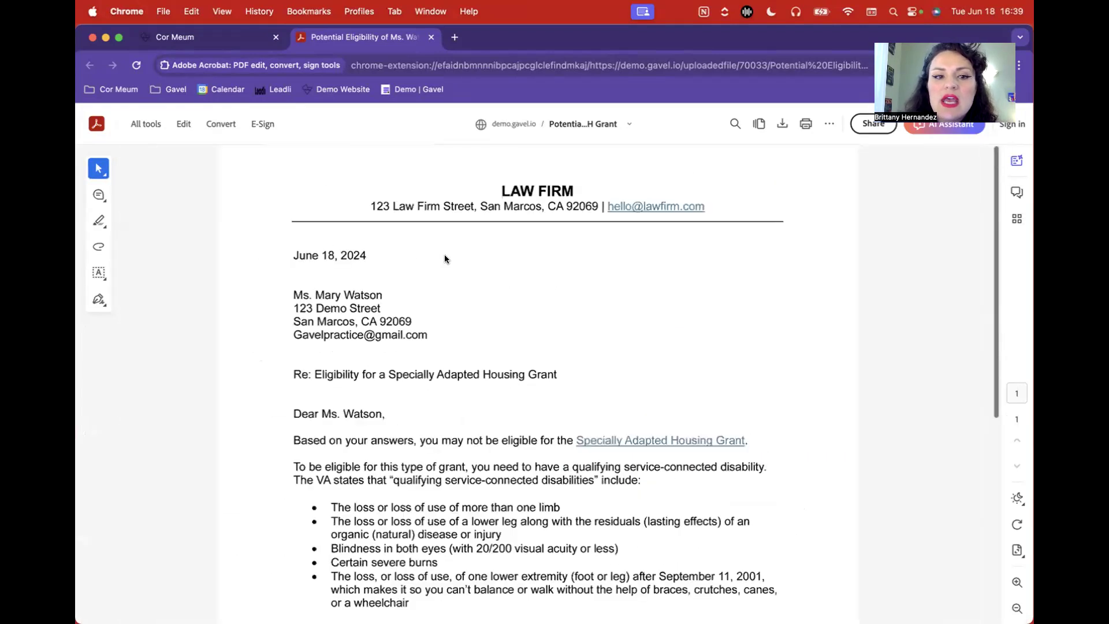
pyautogui.moveTo(302, 284); pyautogui.dragTo(412, 334)
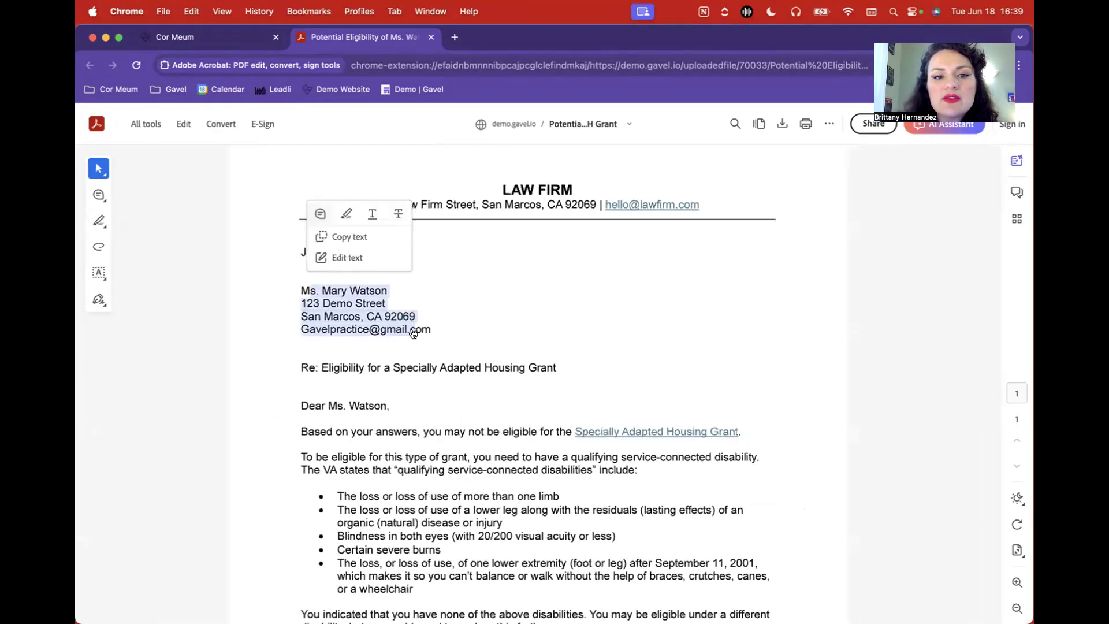
pyautogui.click(359, 255)
pyautogui.moveTo(373, 252)
pyautogui.mouseDown()
pyautogui.moveTo(313, 254)
pyautogui.moveTo(364, 231)
pyautogui.moveTo(391, 241)
pyautogui.mouseUp()
pyautogui.scroll(-4, 563, 395)
pyautogui.scroll(-3, 528, 344)
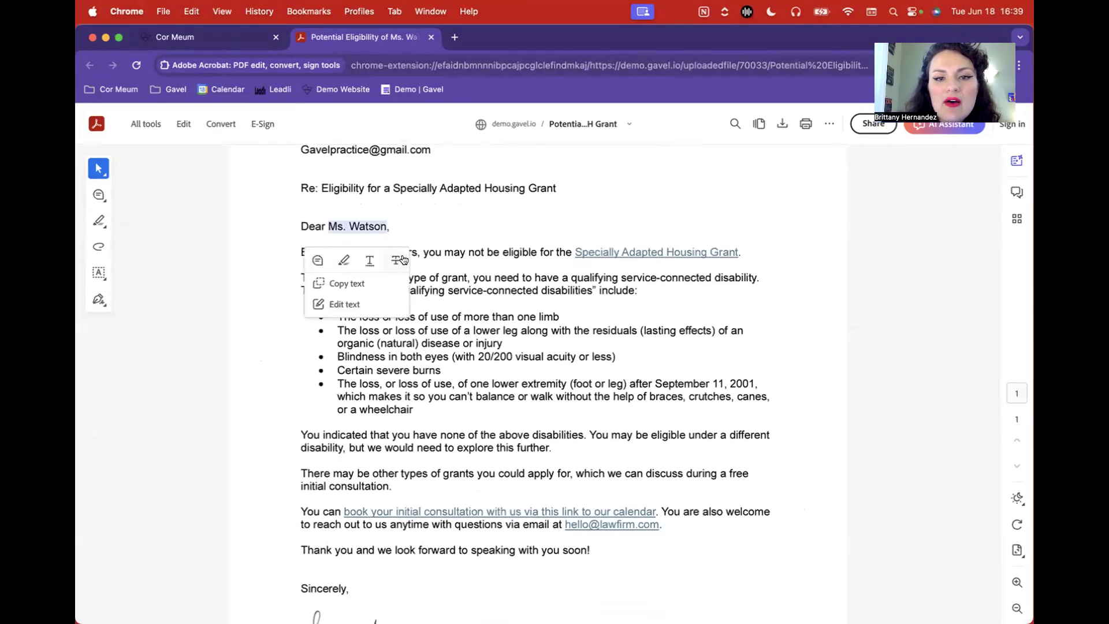
# Step: Examine the letter's eligibility statement and the paragraphs explaining the qualifying disabilities, and close the letter
pyautogui.click(395, 268)
pyautogui.moveTo(322, 272); pyautogui.dragTo(571, 462)
pyautogui.click(551, 409)
pyautogui.moveTo(423, 252); pyautogui.dragTo(554, 252)
pyautogui.scroll(5, 404, 224)
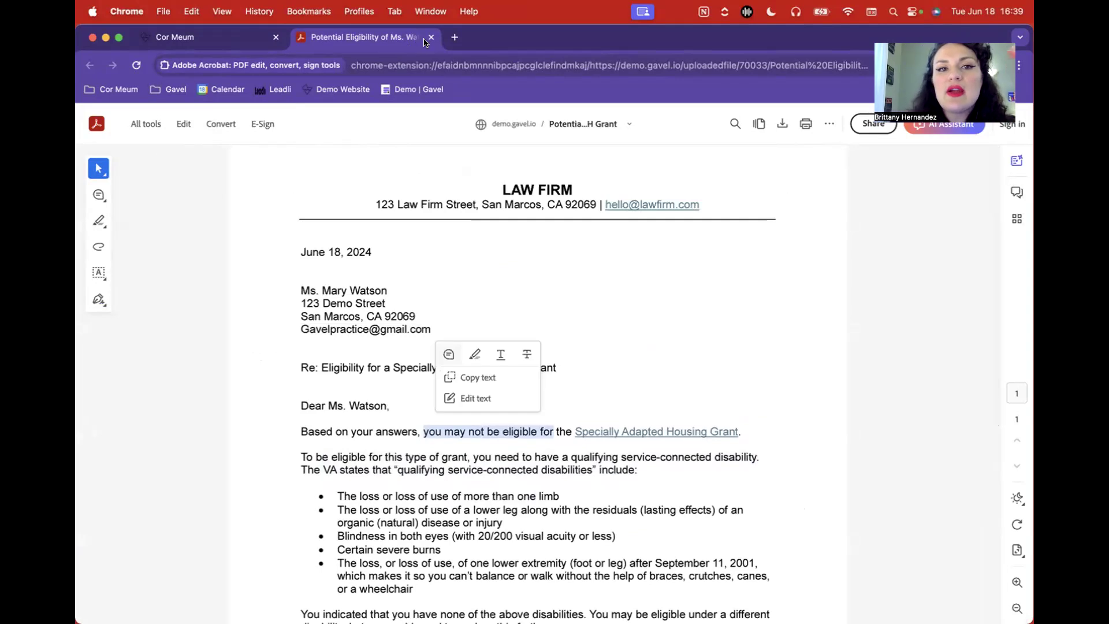
pyautogui.click(431, 37)
# Step: Reload the eligibility questionnaire and continue through its prefilled personal and address pages, keeping the lower-leg disability answer
pyautogui.scroll(-2, 383, 332)
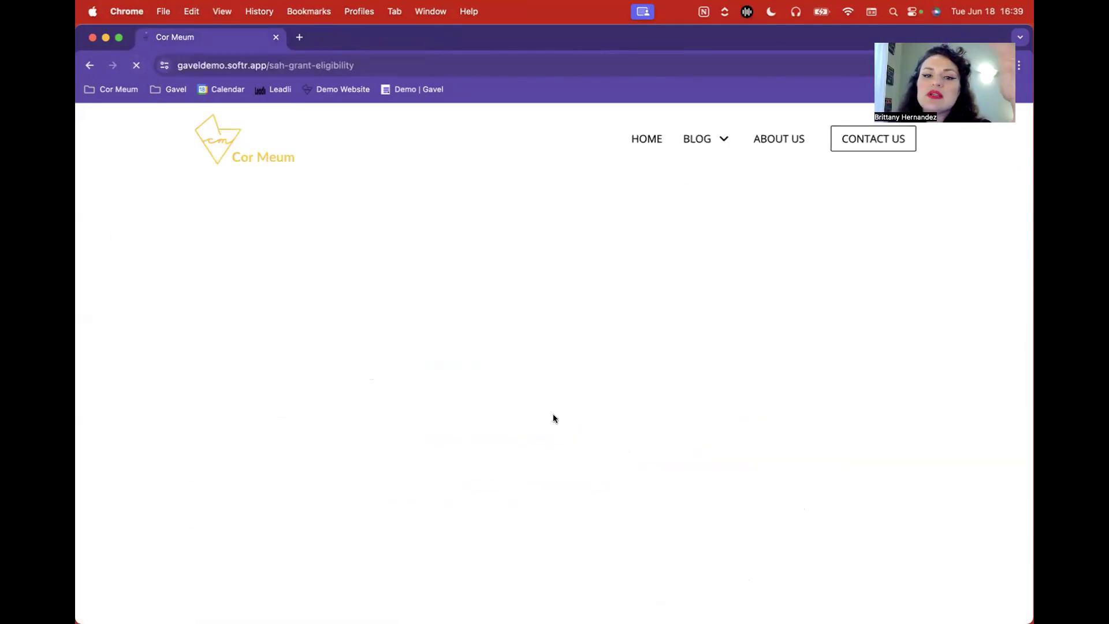
pyautogui.scroll(-5, 488, 305)
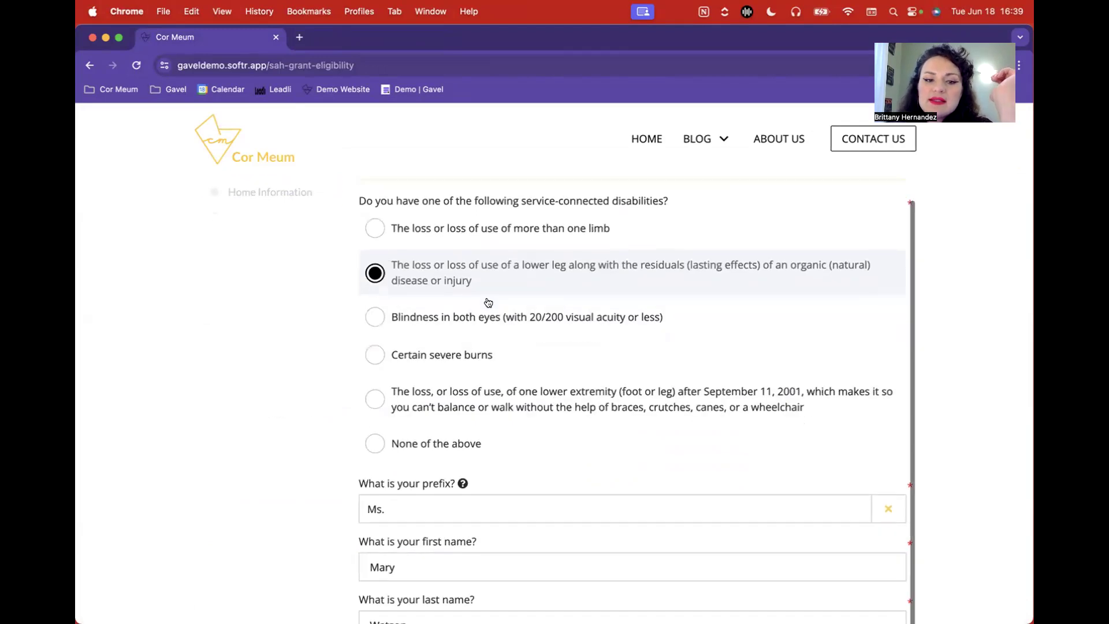
pyautogui.click(397, 449)
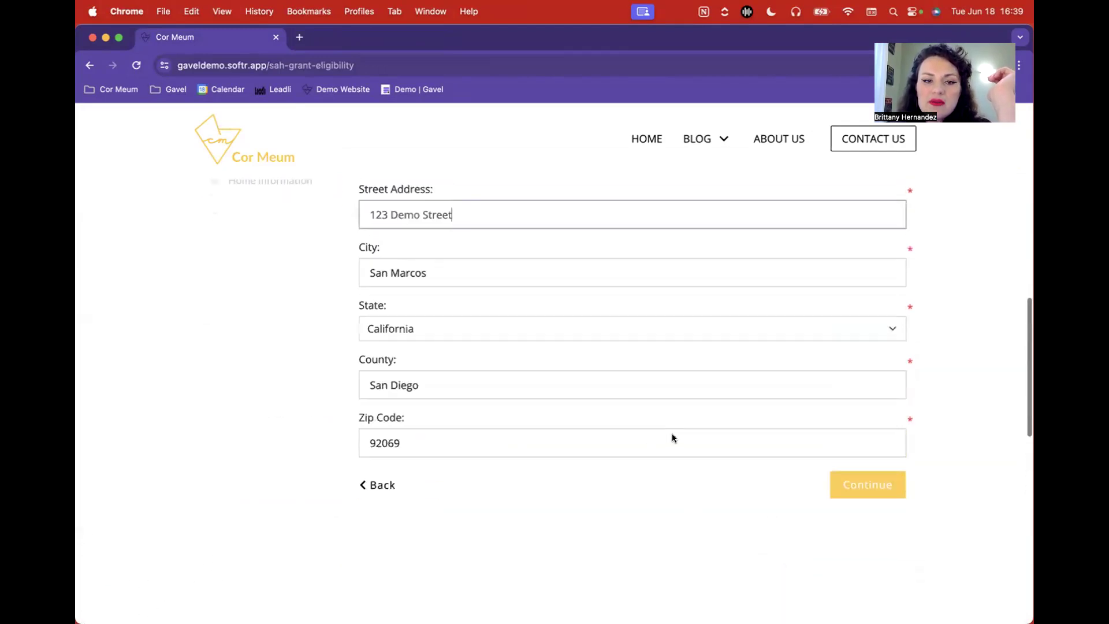
pyautogui.click(863, 560)
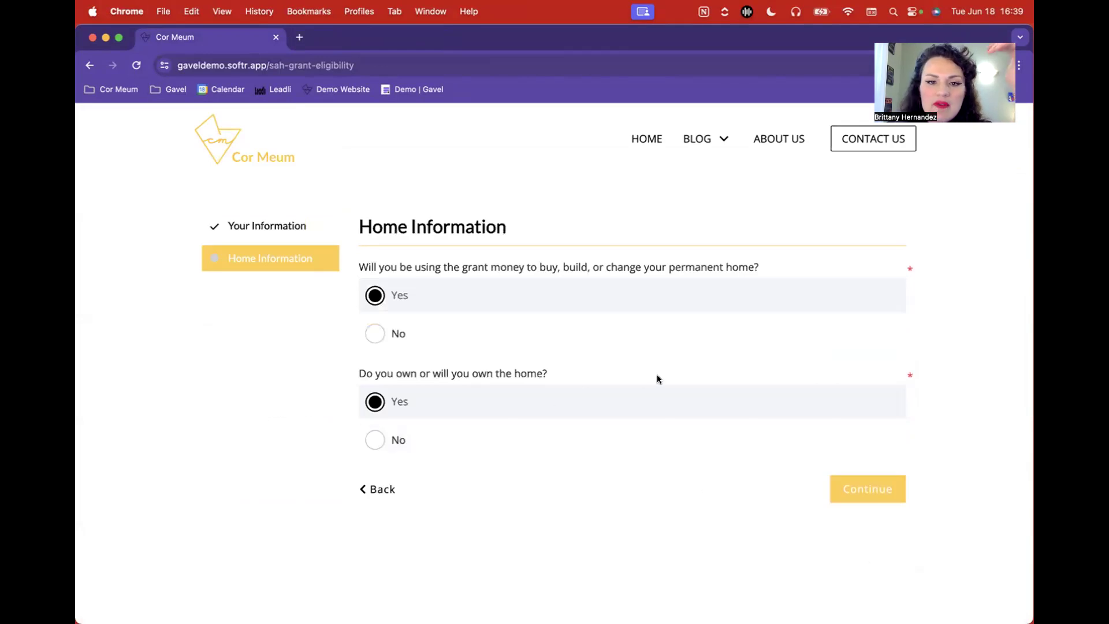
# Step: Try the Yes and No options of the permanent-home and ownership questions, finish with Yes for both, and submit the questionnaire
pyautogui.click(629, 330)
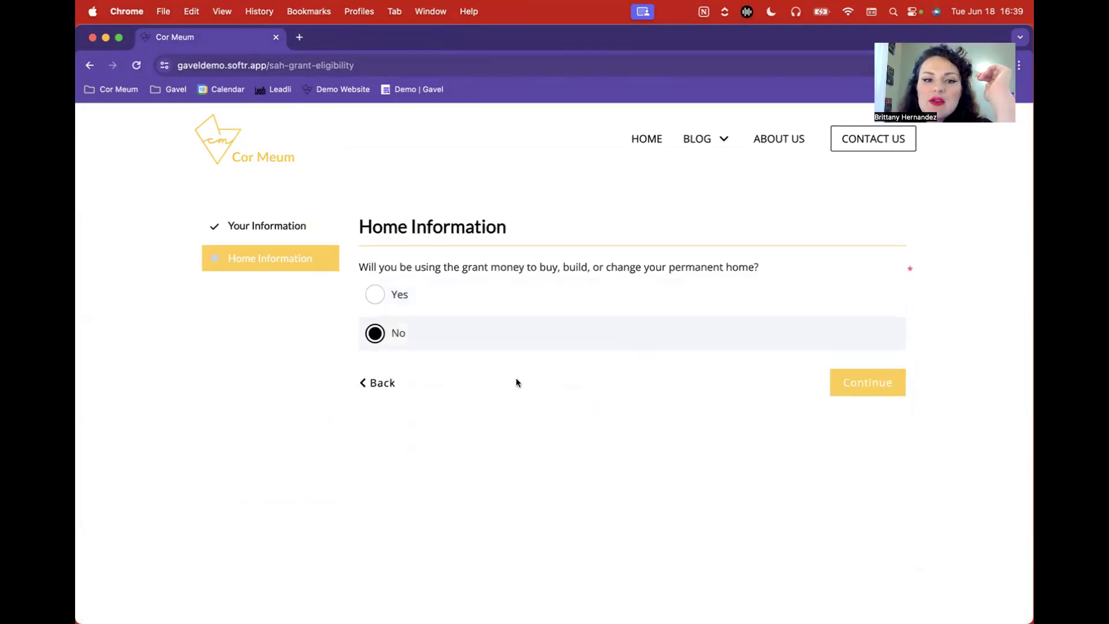
pyautogui.click(586, 308)
pyautogui.click(545, 437)
pyautogui.click(549, 335)
pyautogui.click(552, 308)
pyautogui.click(547, 408)
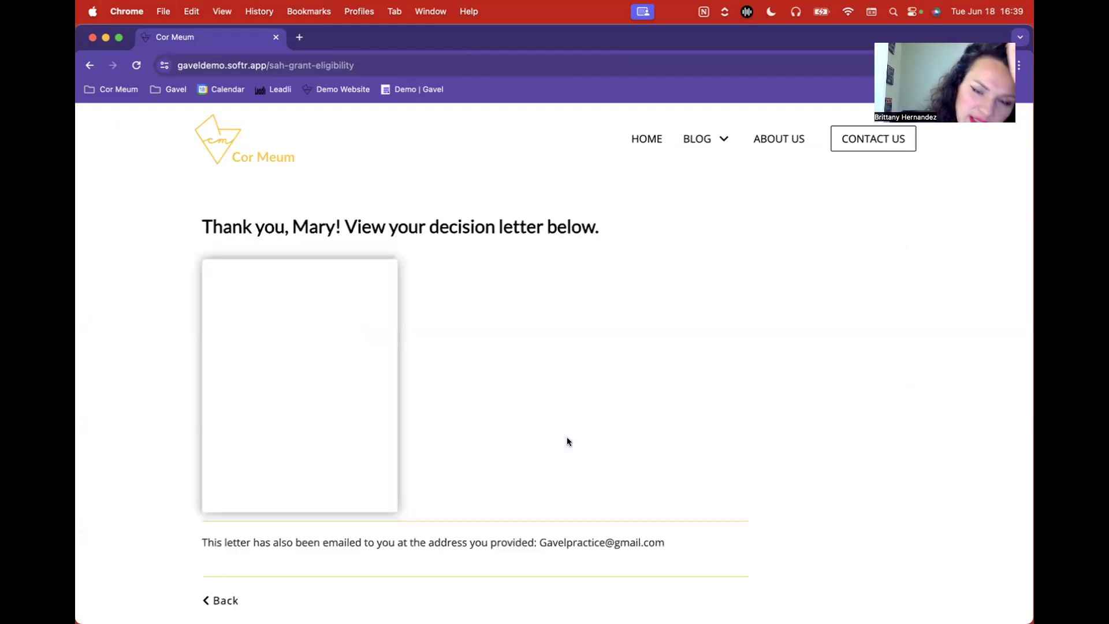
# Step: Open the new decision letter, examine its eligibility wording and consultation booking link, and close the letter
pyautogui.click(280, 382)
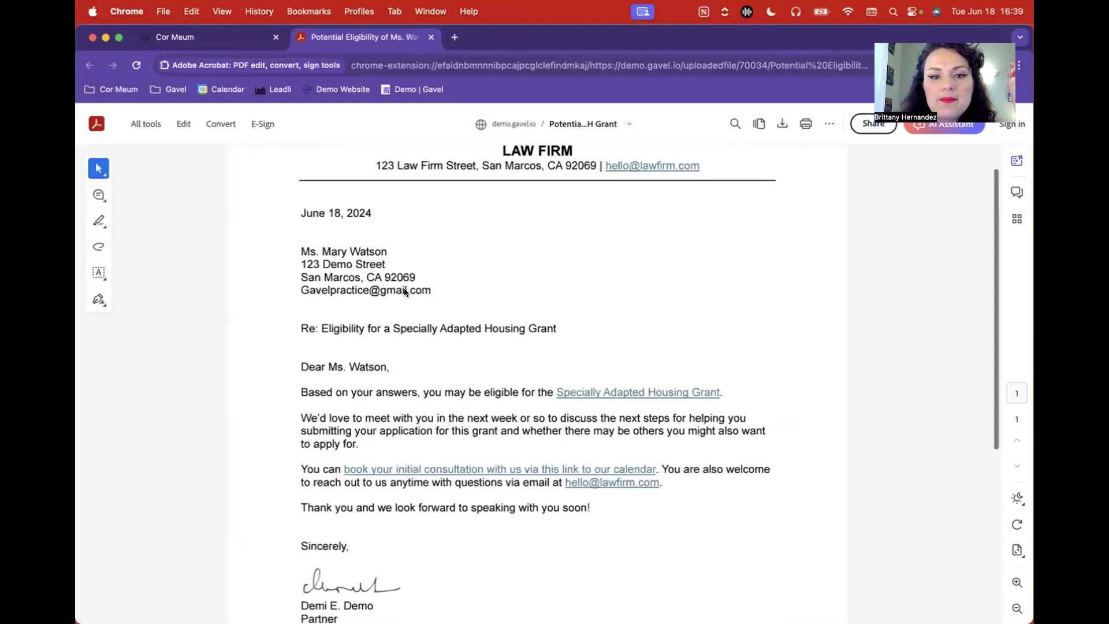
pyautogui.moveTo(453, 427); pyautogui.dragTo(526, 435)
pyautogui.scroll(-3, 526, 434)
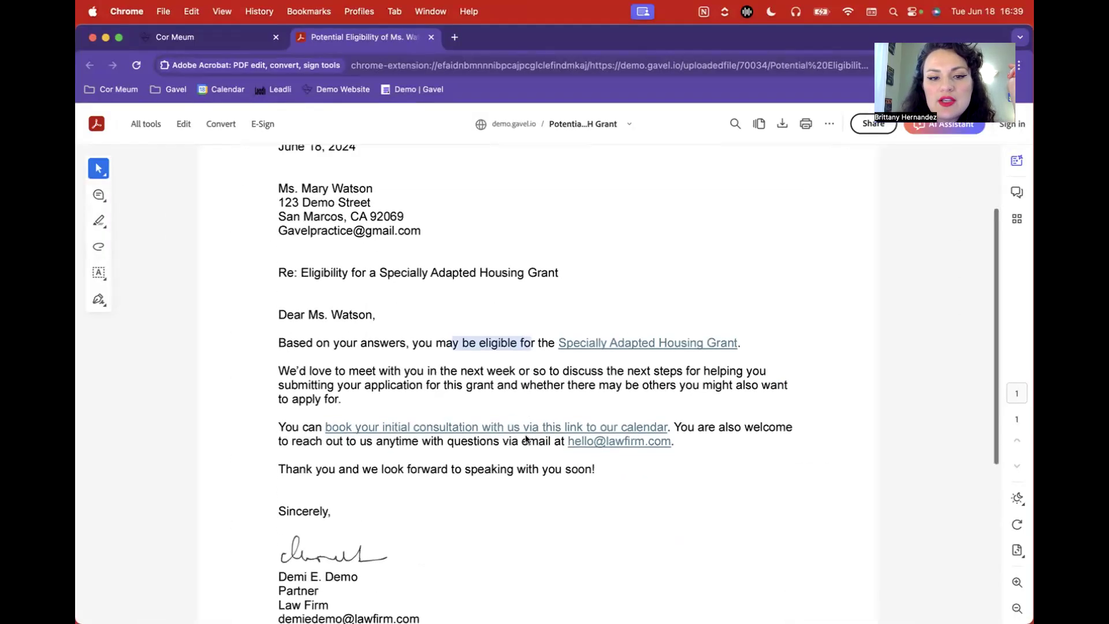
pyautogui.moveTo(404, 345); pyautogui.dragTo(406, 456)
pyautogui.click(405, 456)
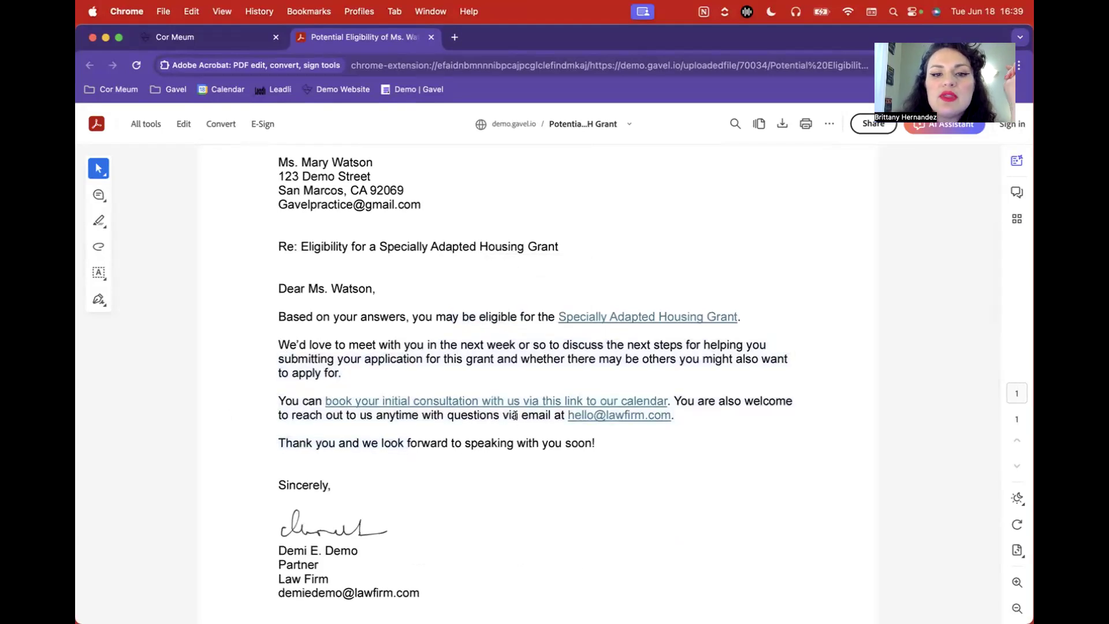
pyautogui.click(528, 400)
pyautogui.click(589, 397)
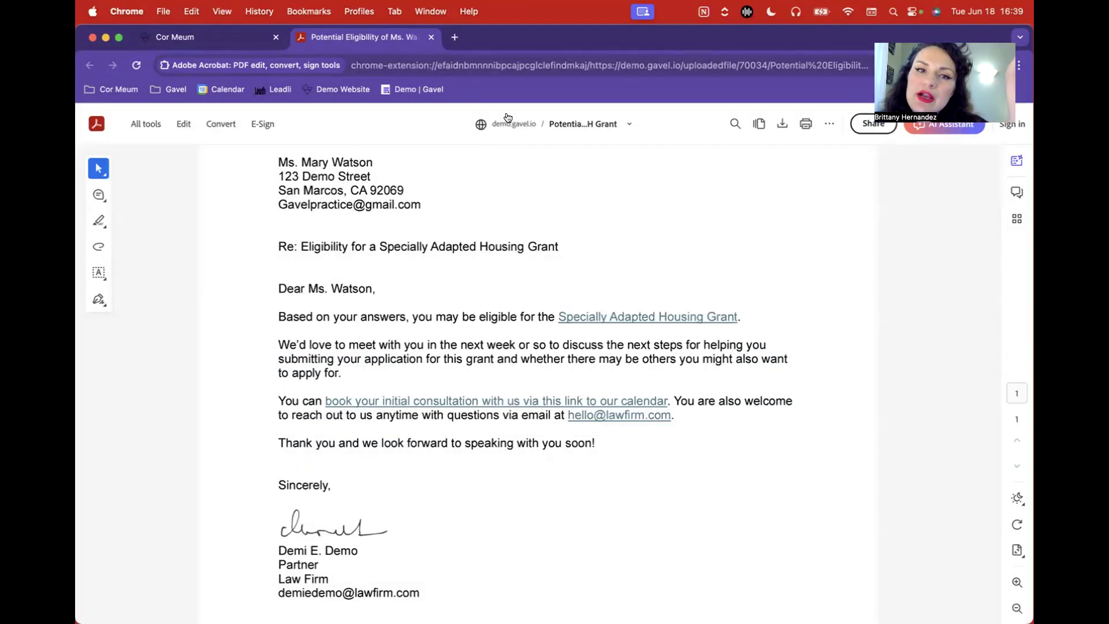
pyautogui.click(430, 37)
pyautogui.moveTo(1033, 270)
pyautogui.mouseDown()
pyautogui.moveTo(967, 277)
pyautogui.moveTo(1030, 284)
pyautogui.mouseUp()
pyautogui.moveTo(75, 208); pyautogui.dragTo(82, 186)
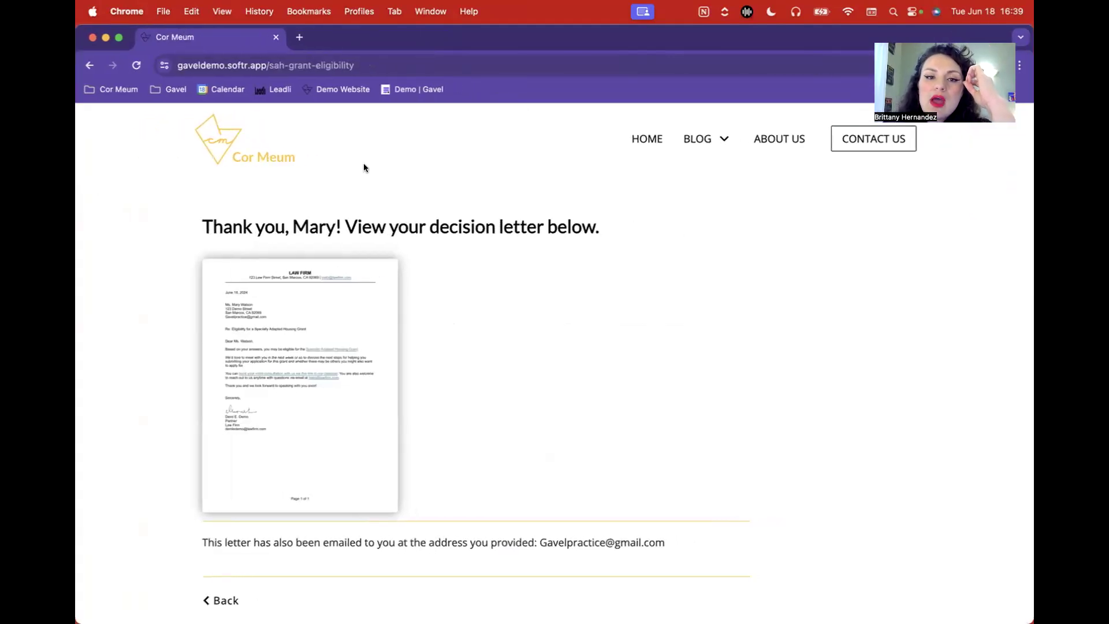
pyautogui.scroll(3, 896, 354)
pyautogui.moveTo(1033, 306)
pyautogui.mouseDown()
pyautogui.moveTo(983, 304)
pyautogui.moveTo(1030, 302)
pyautogui.mouseUp()
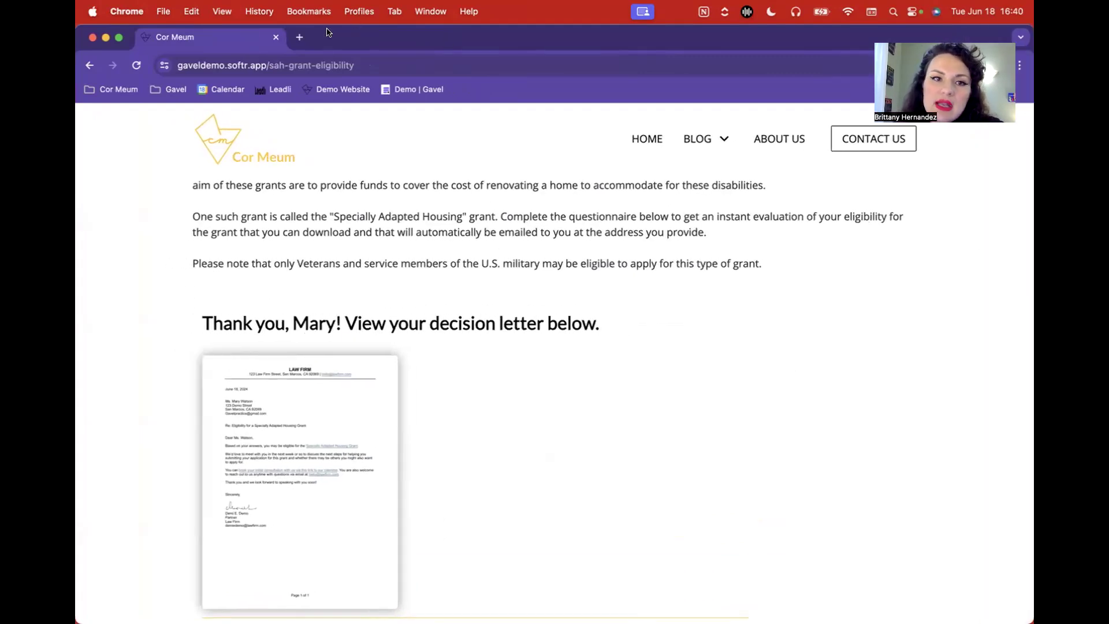
# Step: In a new tab, open the "SAH Grant Eligibility - Paid" bundle from Gavel's Bundles list and expand its details
pyautogui.click(299, 37)
pyautogui.click(385, 91)
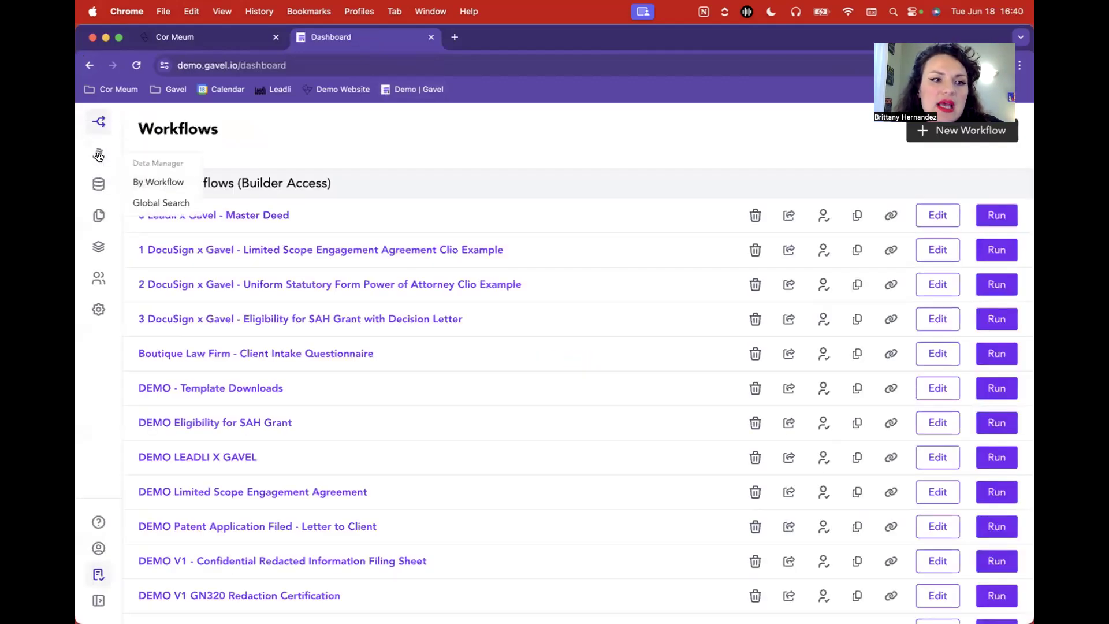
pyautogui.click(98, 153)
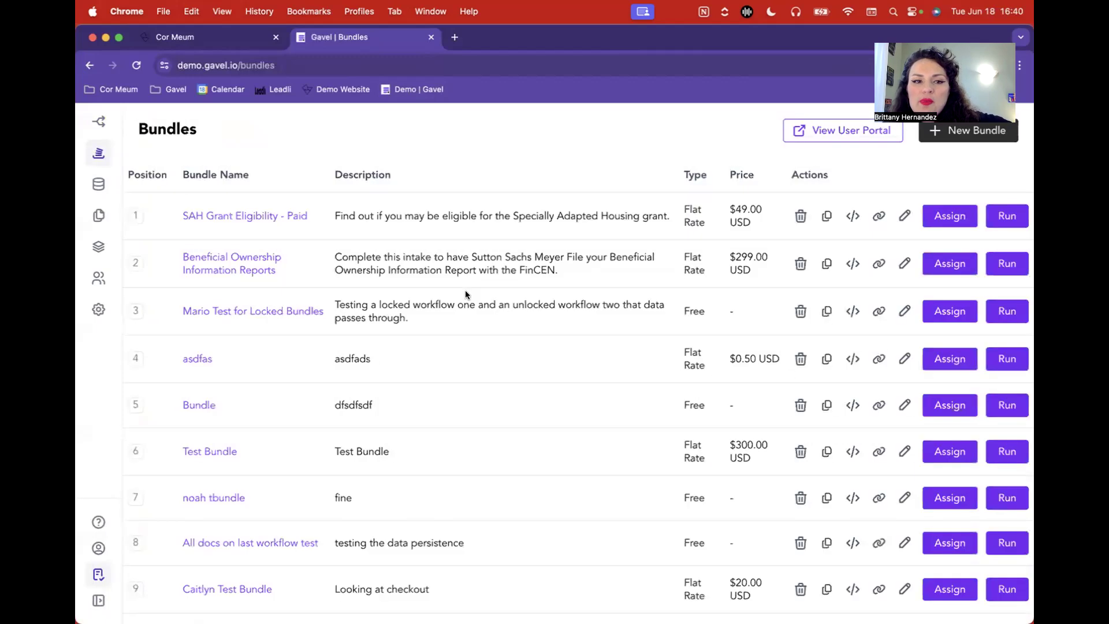
pyautogui.click(1003, 221)
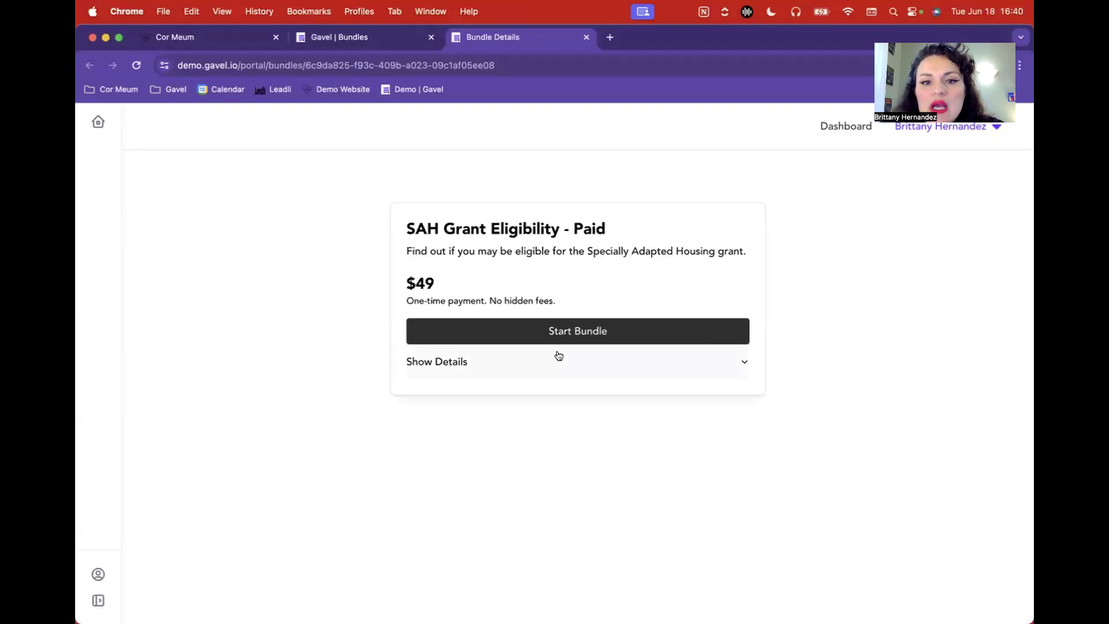
pyautogui.click(440, 358)
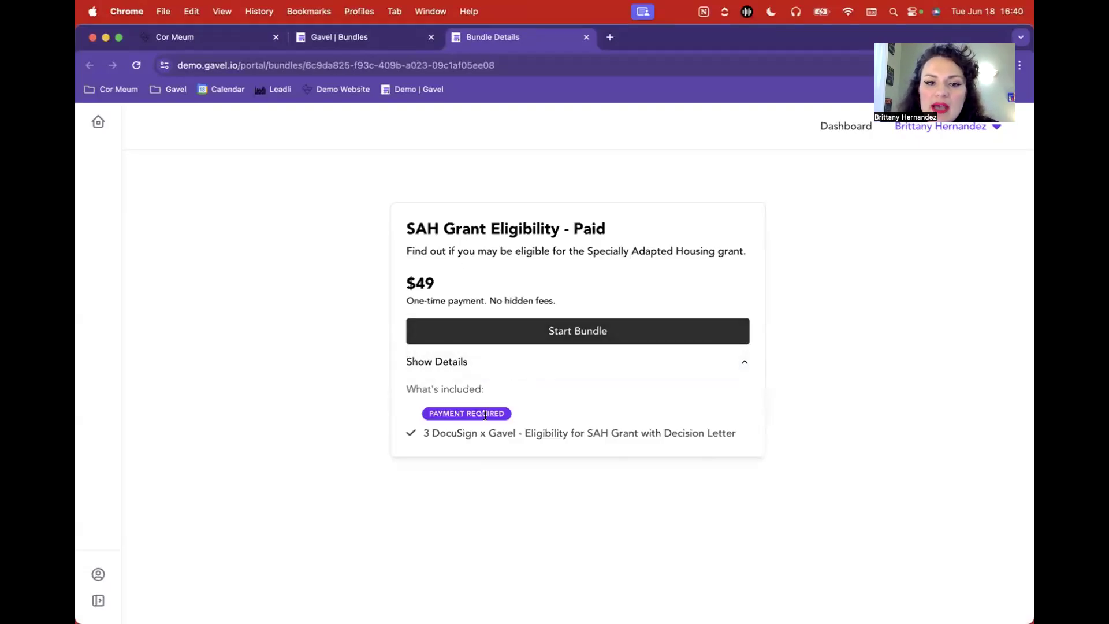